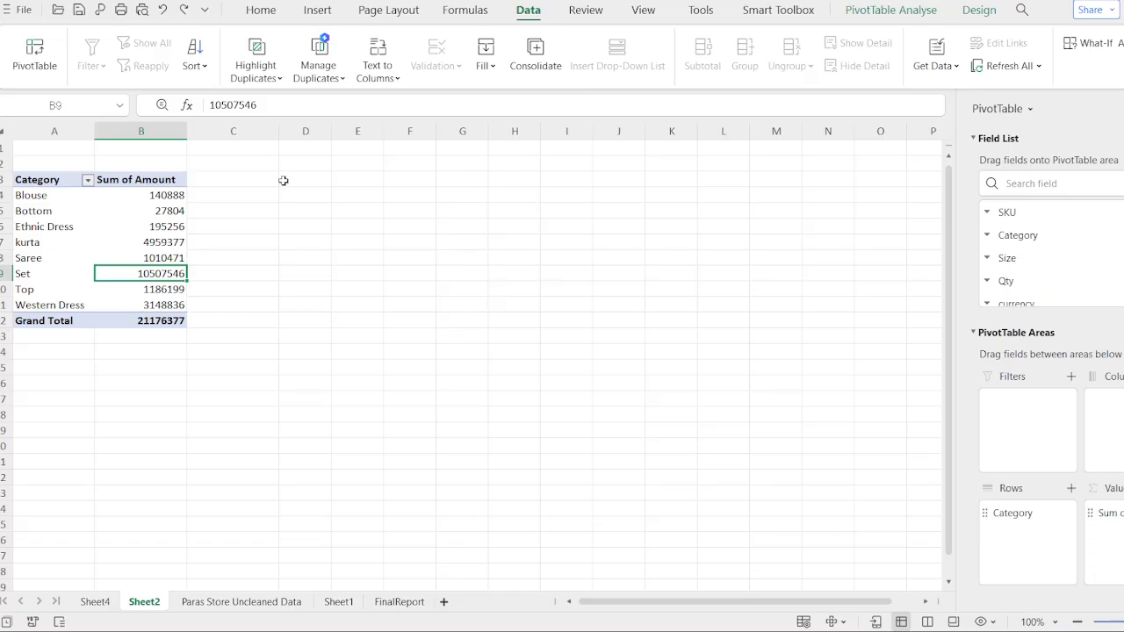
- Redo the removal of the pivot table's grand total row
left_click(79, 261)
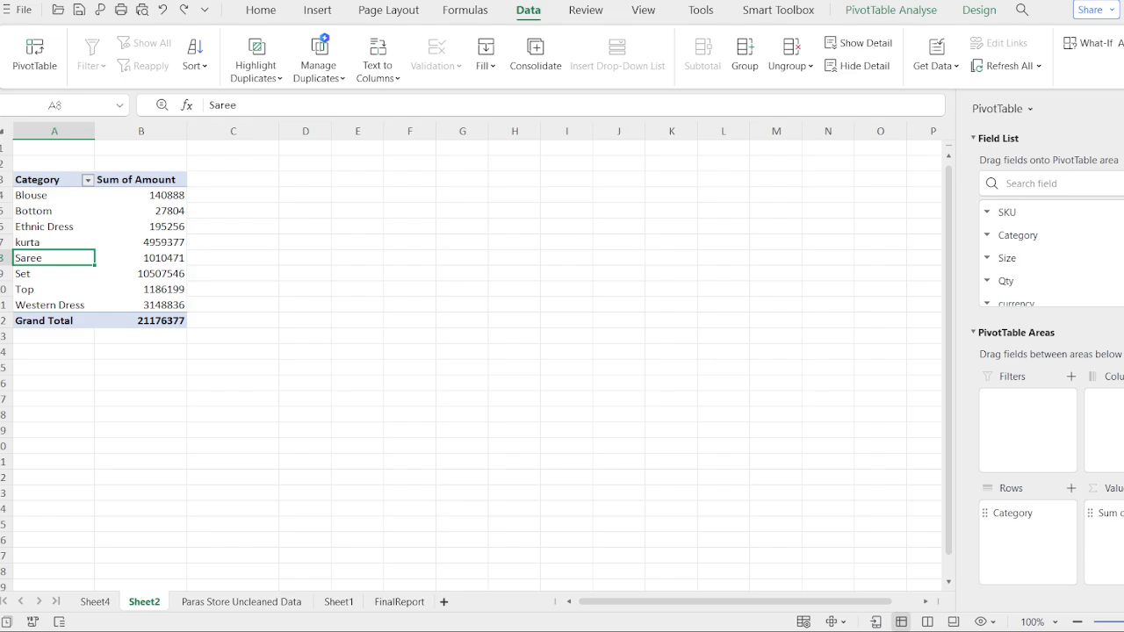
key("ctrl+y")
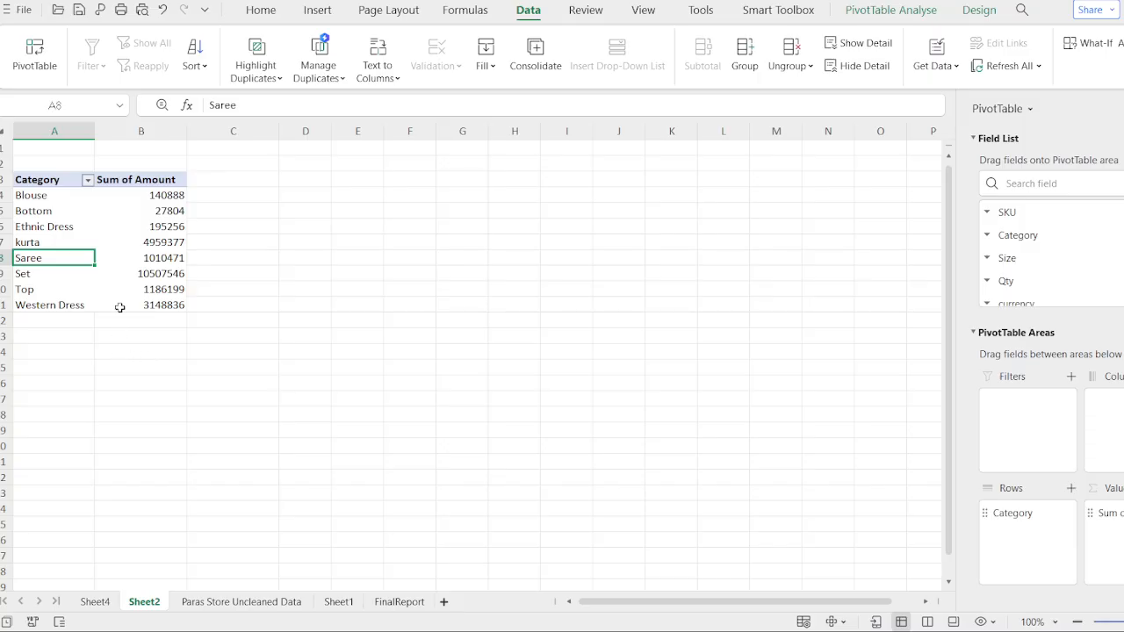
- Insert a column pivot chart of the amount by category from the pivot table
left_click(142, 388)
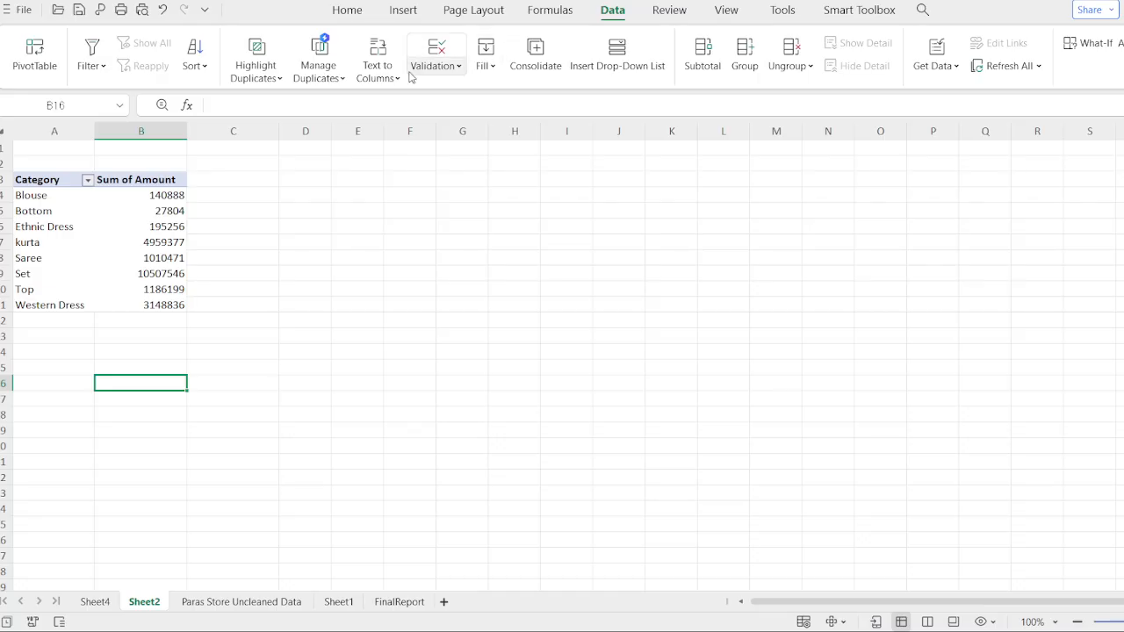
left_click(119, 216)
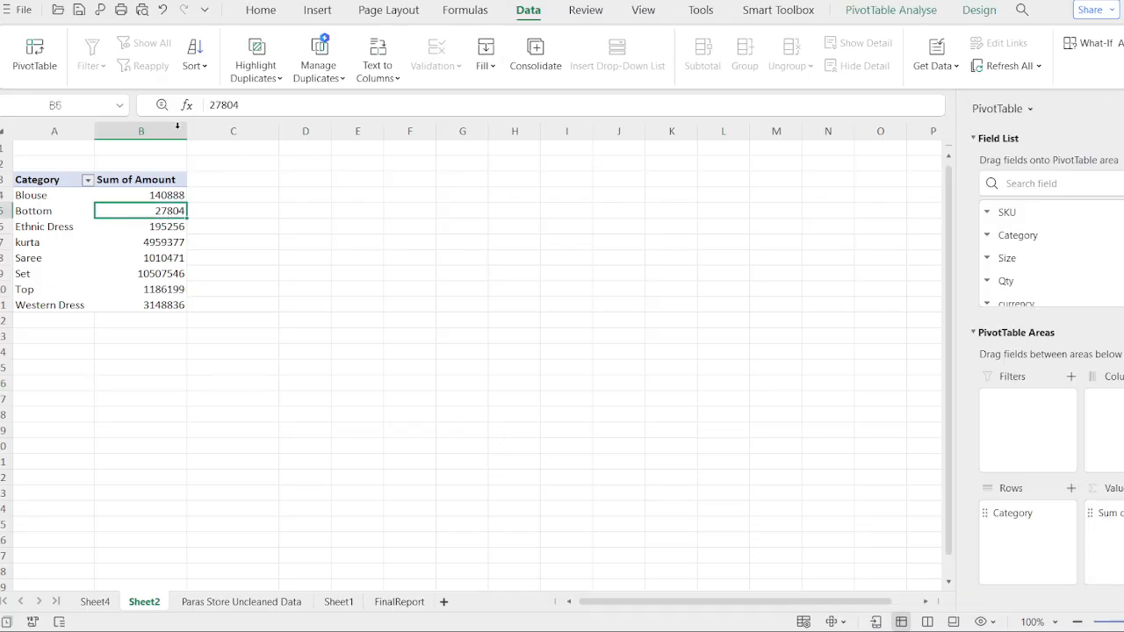
left_click(317, 10)
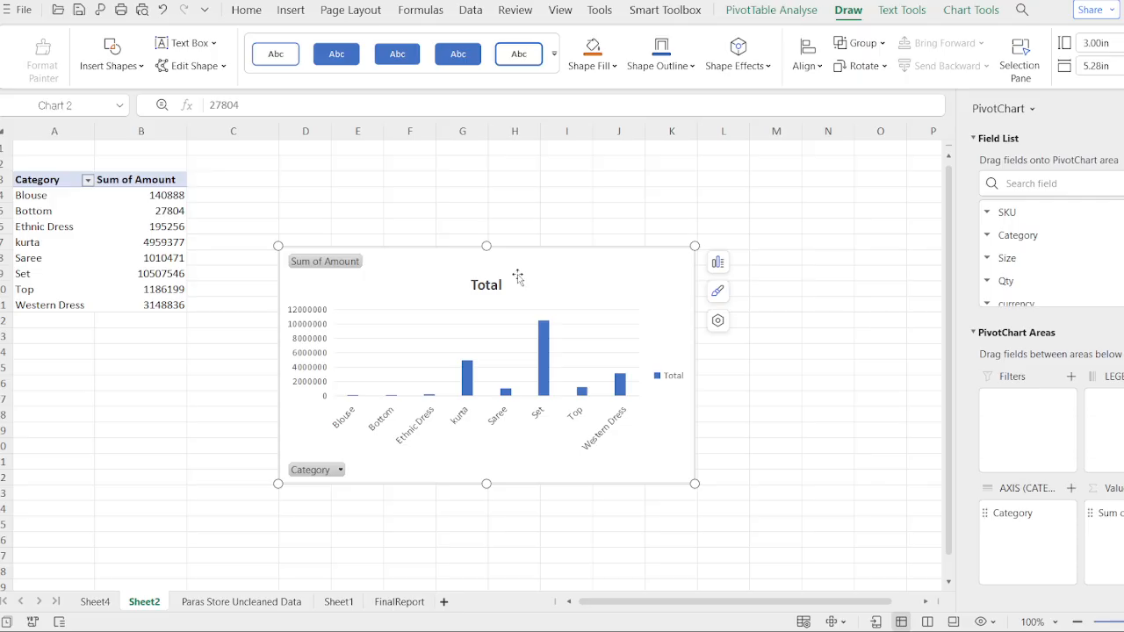
- Retitle the pivot chart as Catogory wise Amount
left_click(486, 280)
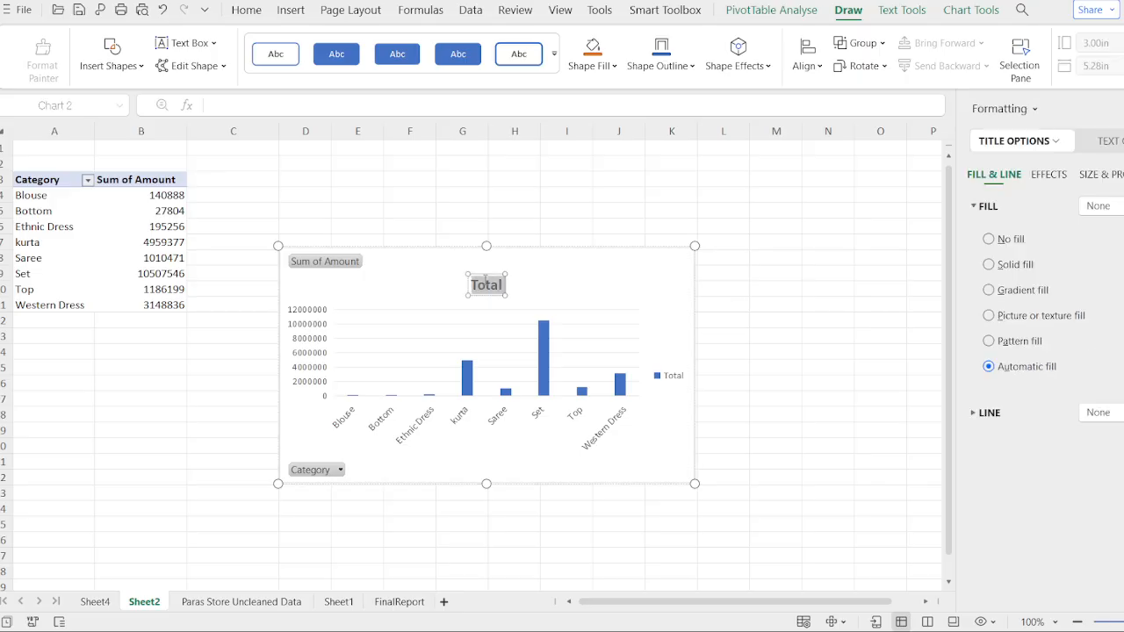
type("Cator")
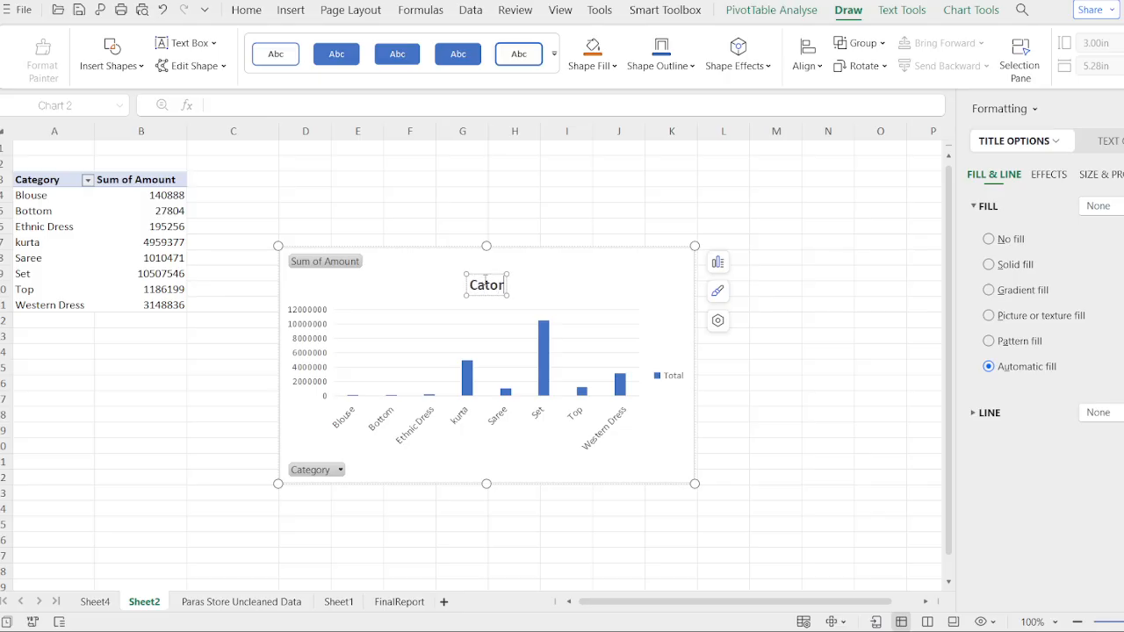
type("gory")
key("BackSpace")
key("BackSpace")
key("BackSpace")
key("BackSpace")
key("BackSpace")
type("gory")
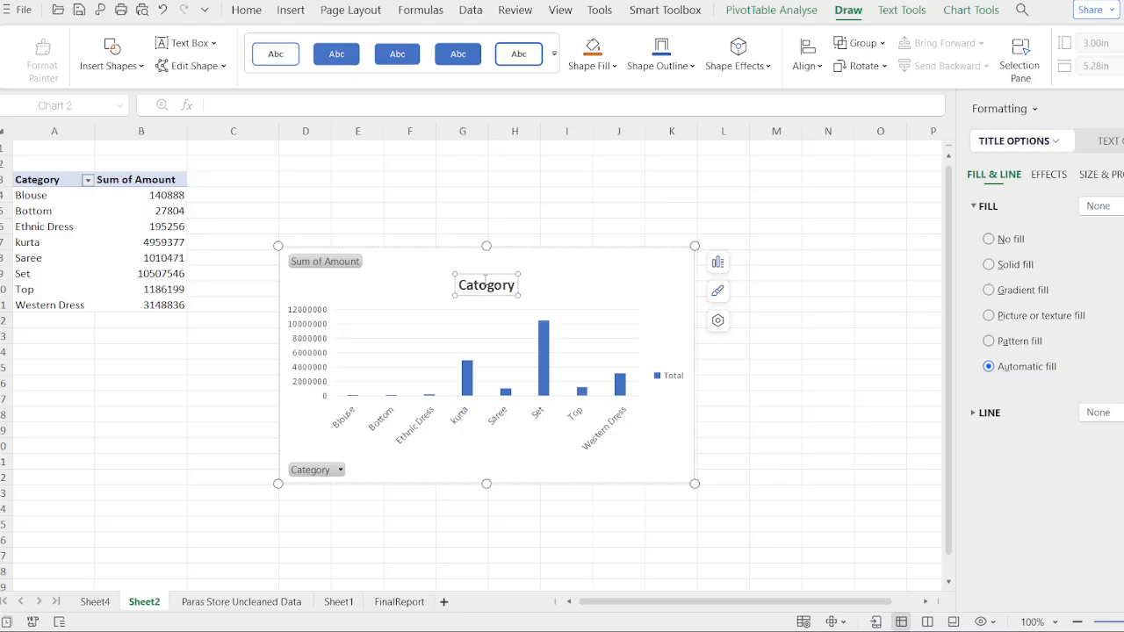
type("vo")
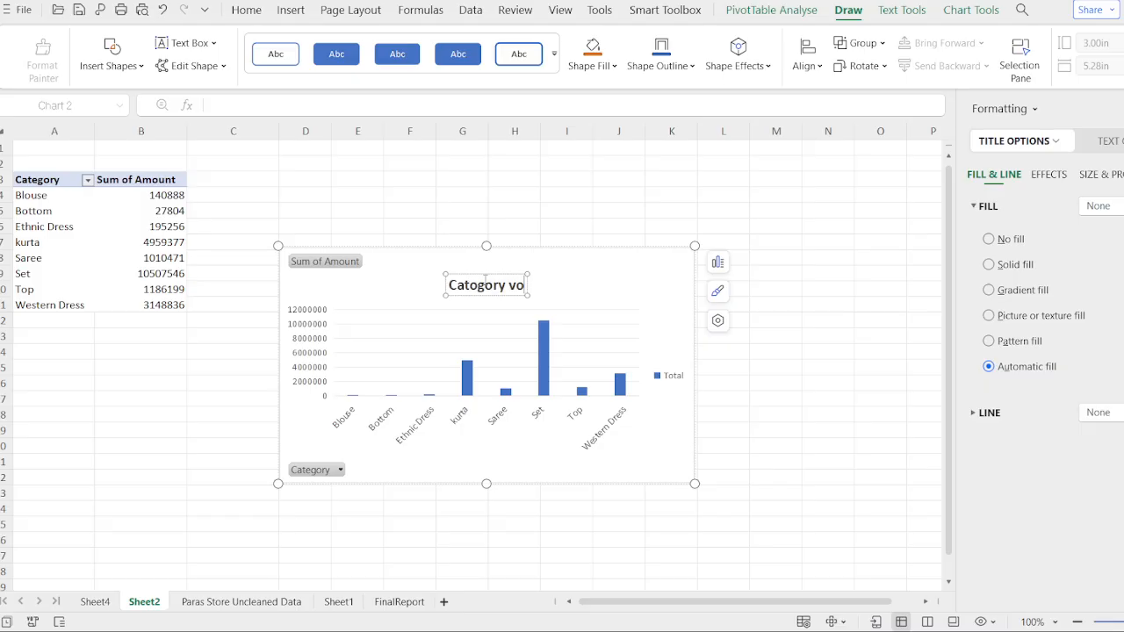
key("BackSpace")
key("BackSpace")
type("as")
key("BackSpace")
key("BackSpace")
key("BackSpace")
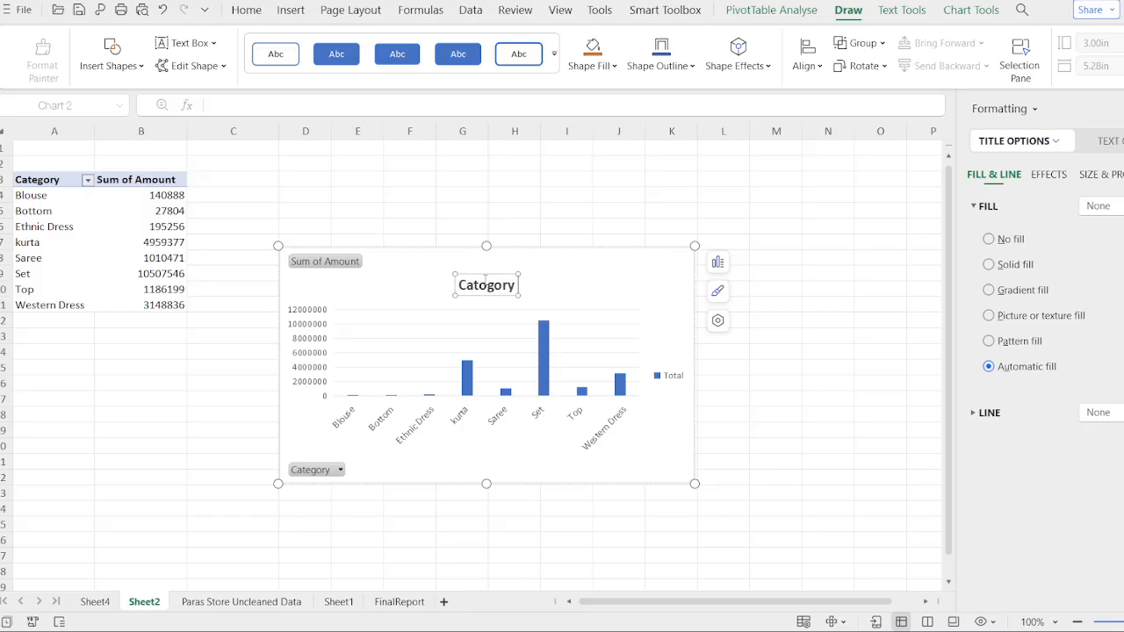
type("wise")
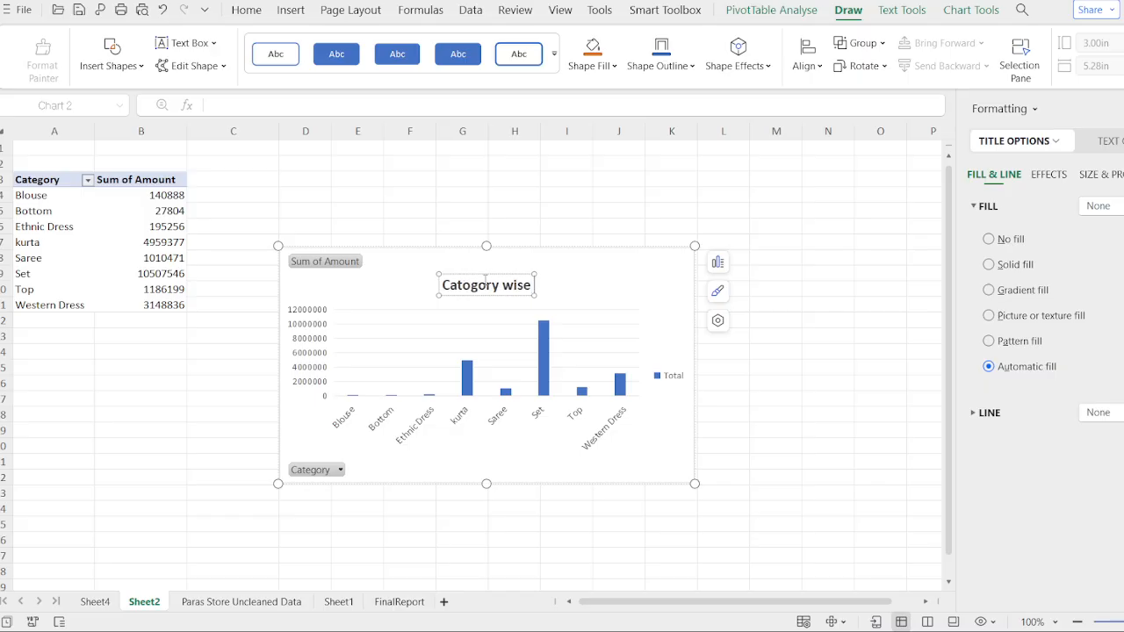
type(" amount")
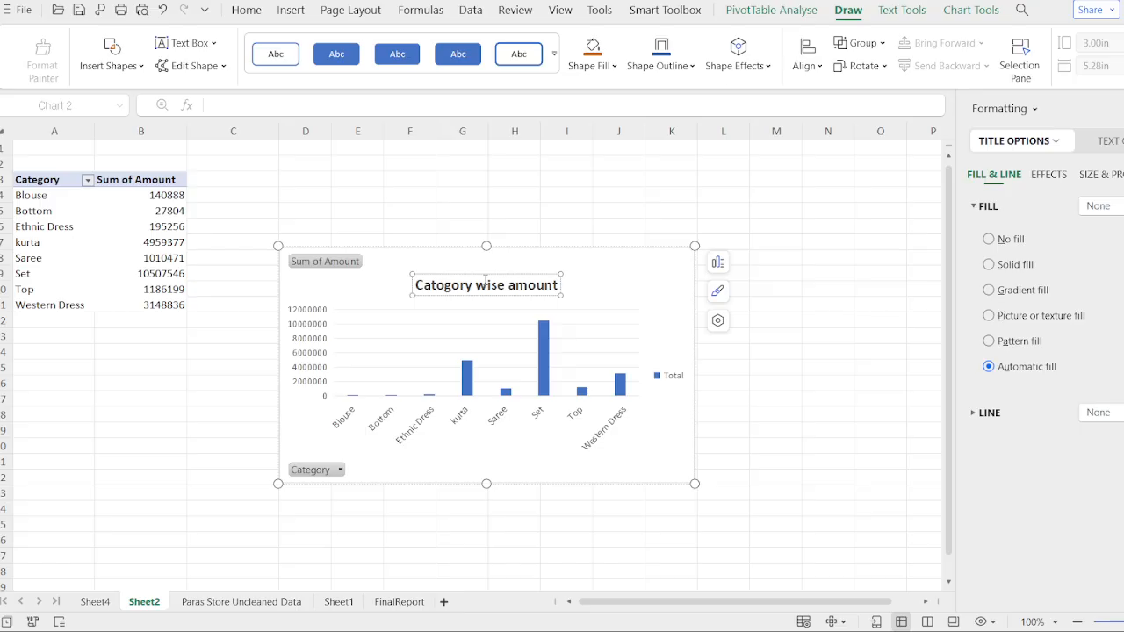
key("BackSpace")
key("BackSpace")
key("BackSpace")
key("BackSpace")
key("BackSpace")
key("BackSpace")
key("BackSpace")
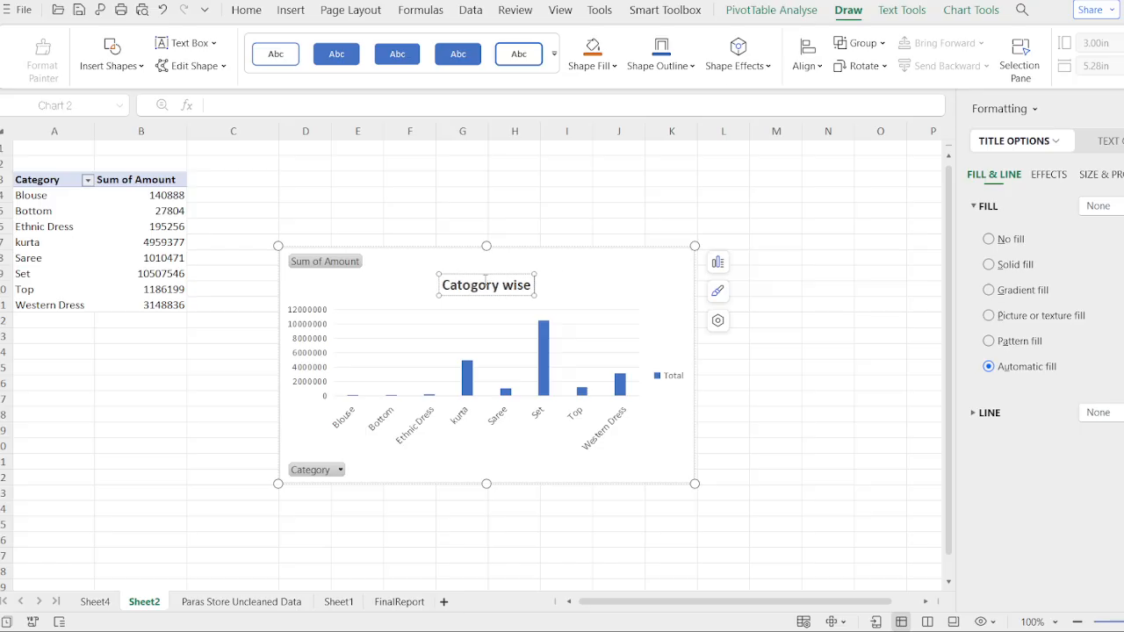
type("Amount")
key("Return")
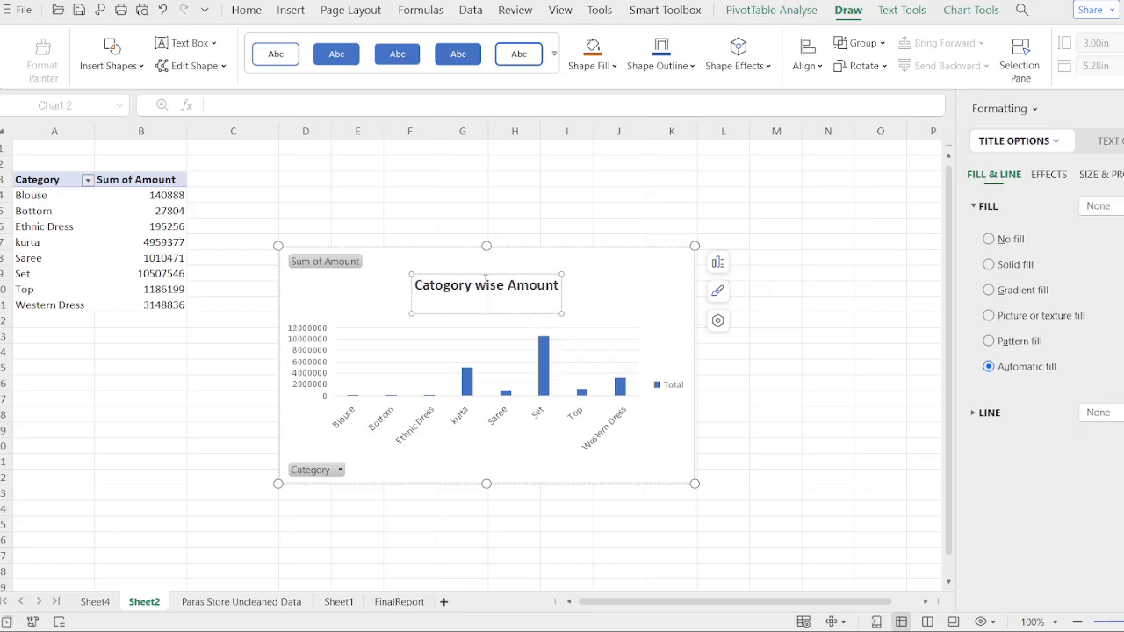
key("BackSpace")
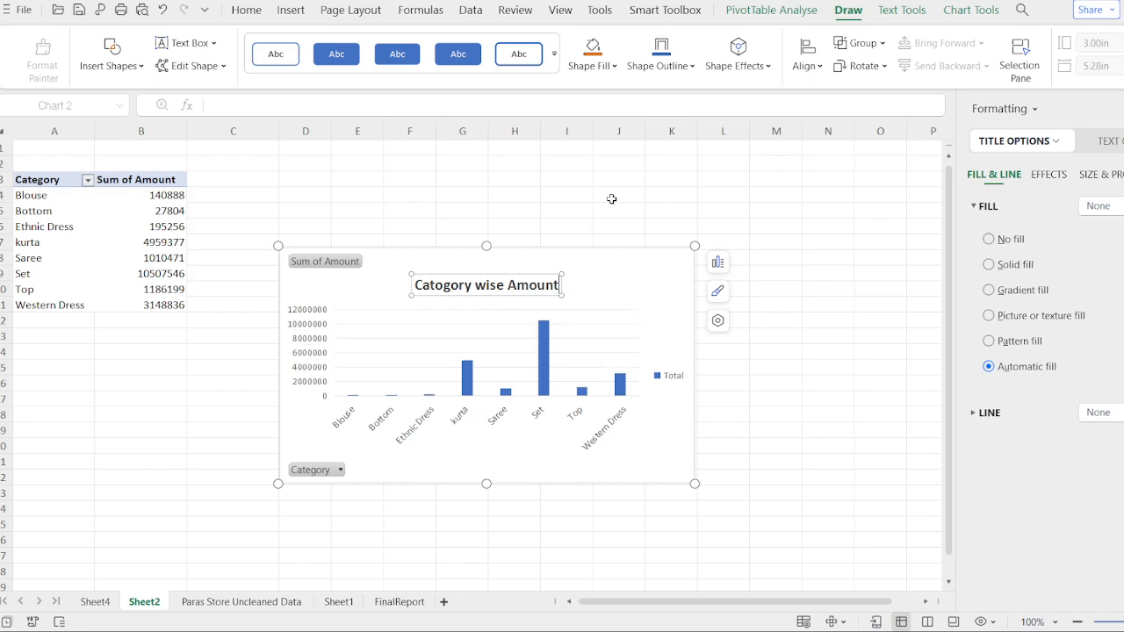
- Hide the field buttons on the pivot chart and delete the chart
left_click(336, 269)
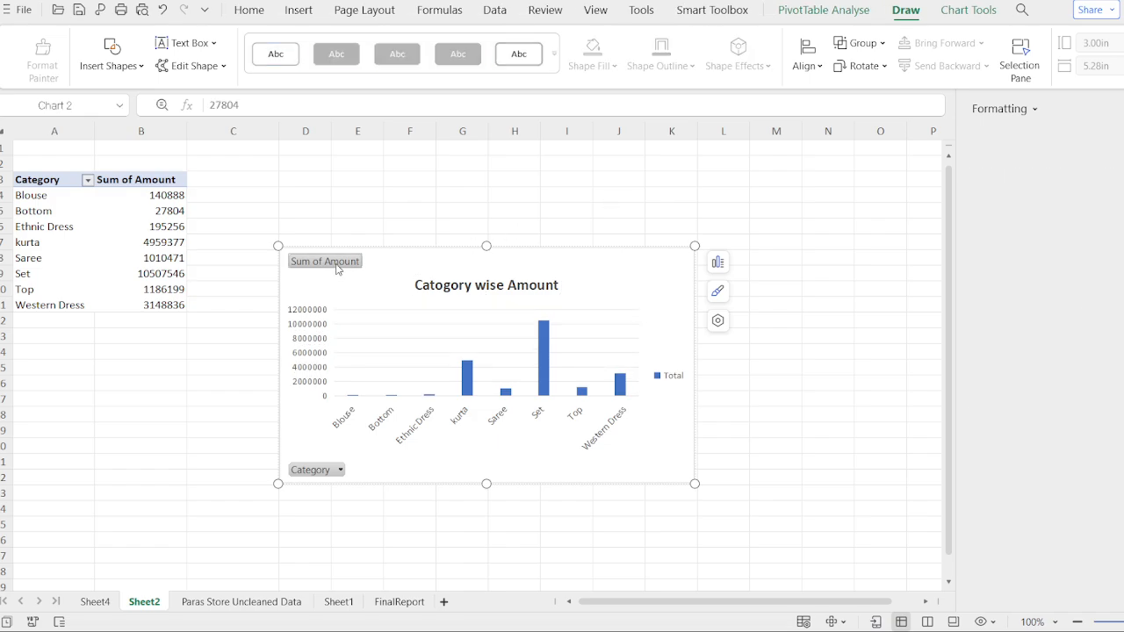
left_click(463, 261)
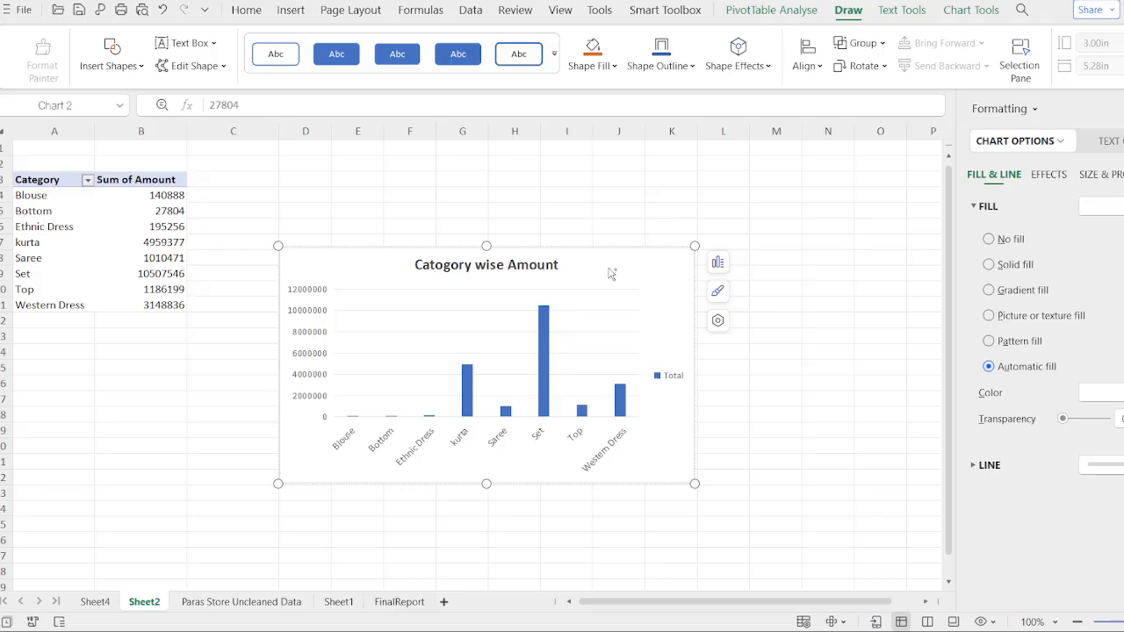
key("Delete")
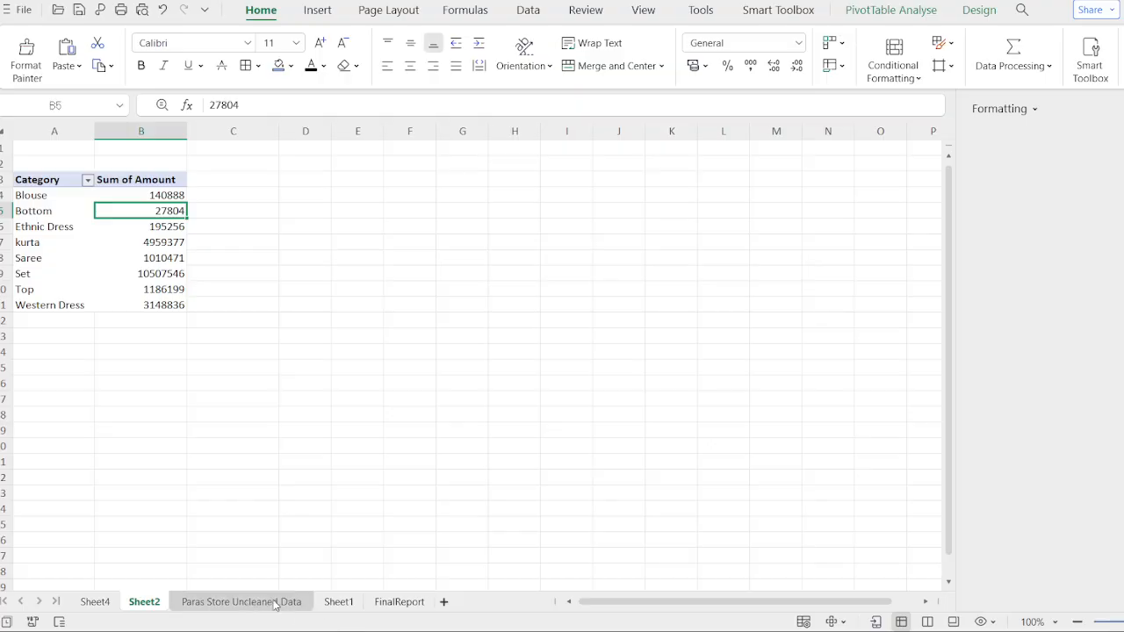
- Examine the FinalReport sheet's pie chart and the Age_Group and Month slicers
left_click(399, 603)
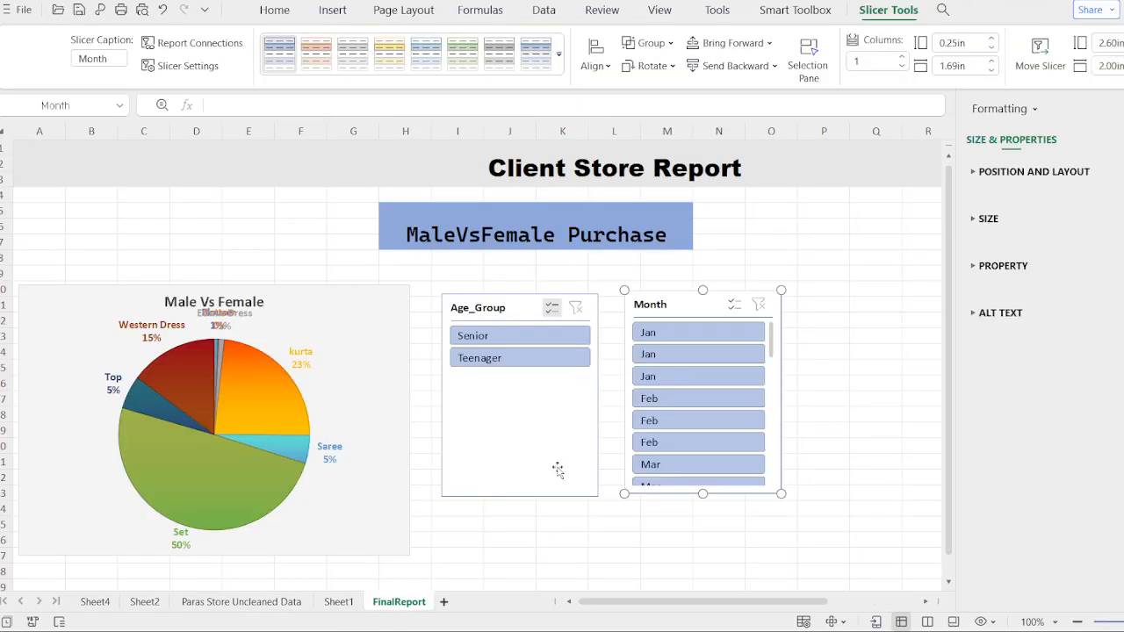
scroll(647, 522, "down", 2)
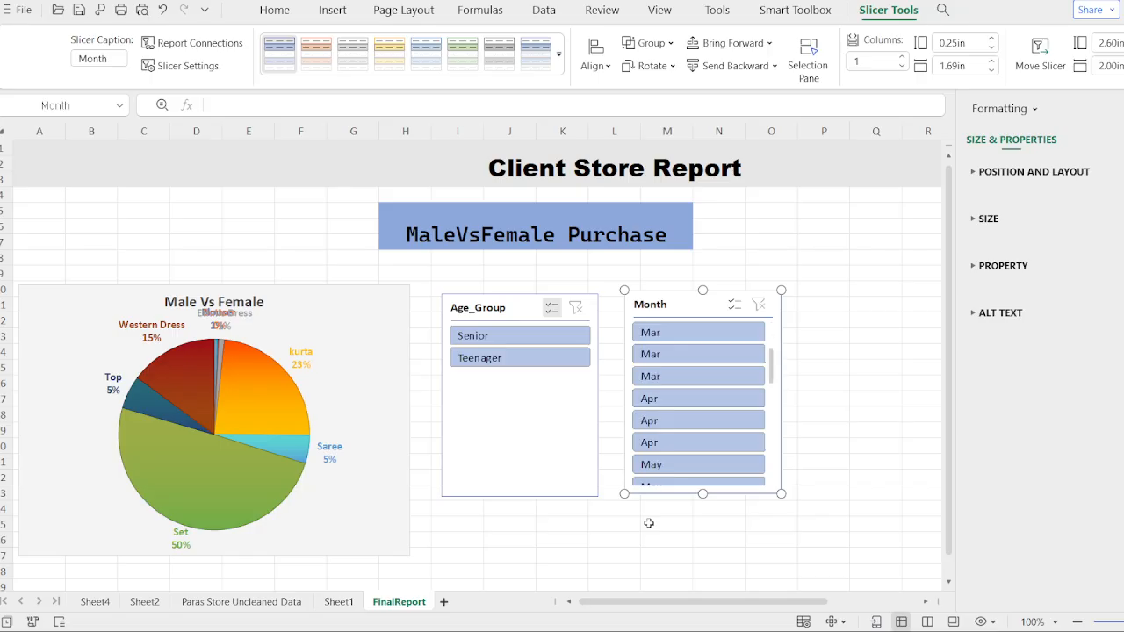
scroll(860, 444, "down", 2)
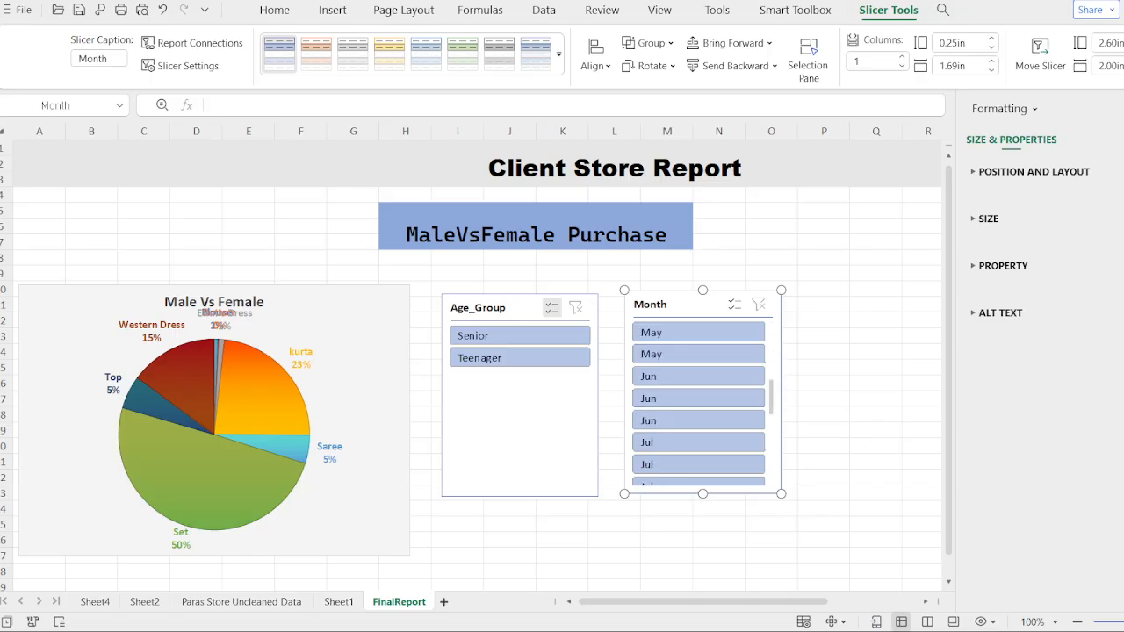
scroll(1010, 366, "down", 2)
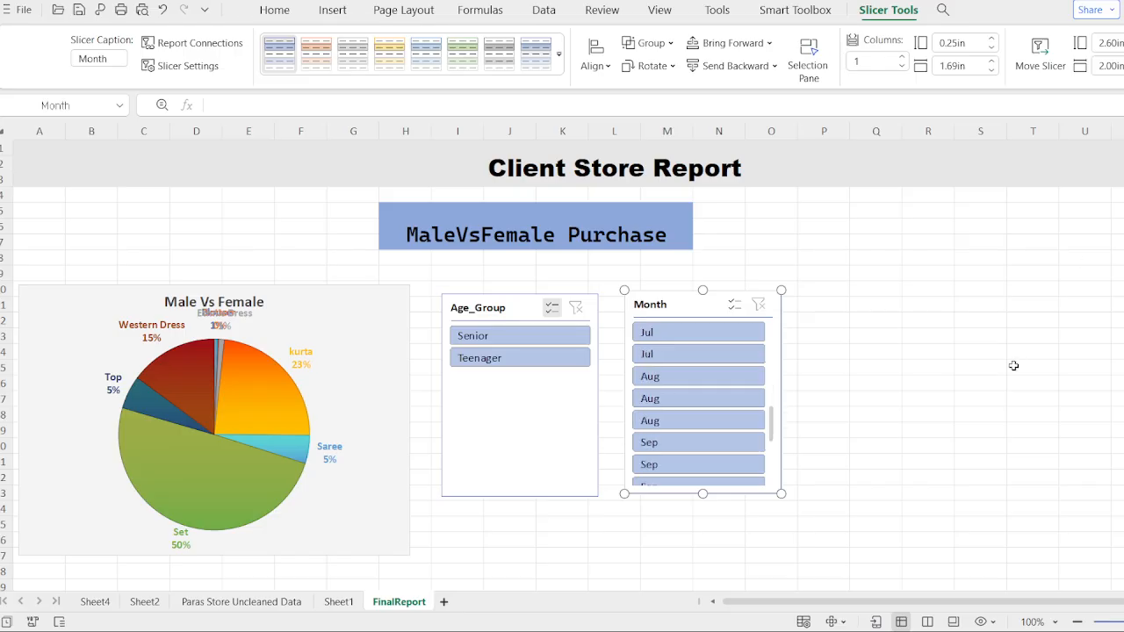
left_click(1066, 522)
key("Down")
key("Down")
key("Down")
key("Down")
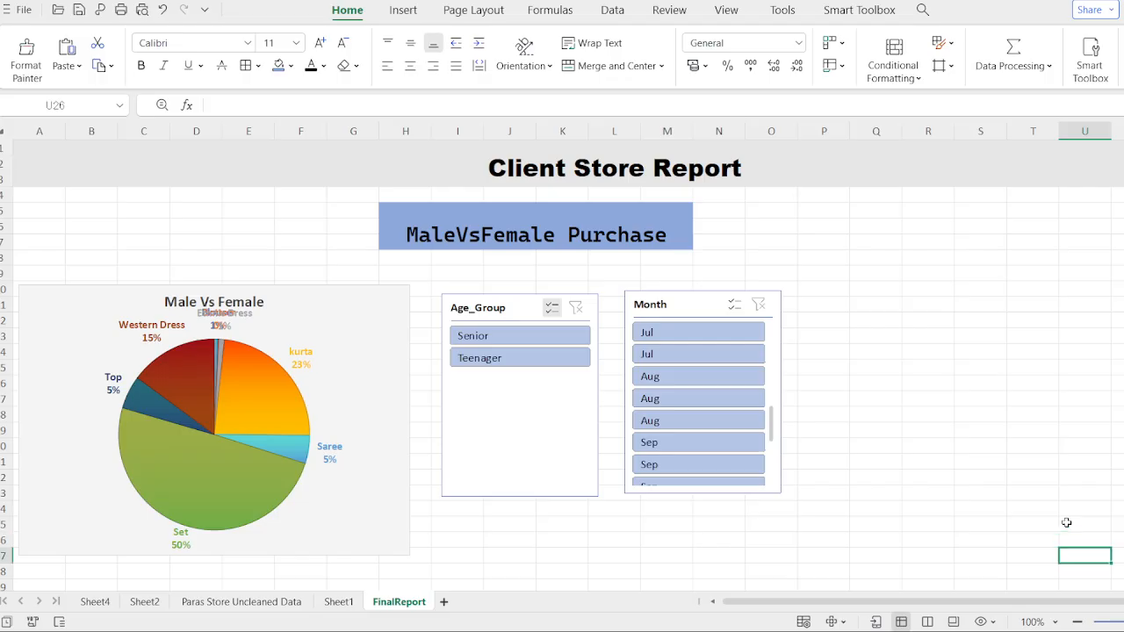
key("Down")
key("Down")
key("Down")
key("Down")
key("Down")
key("Down")
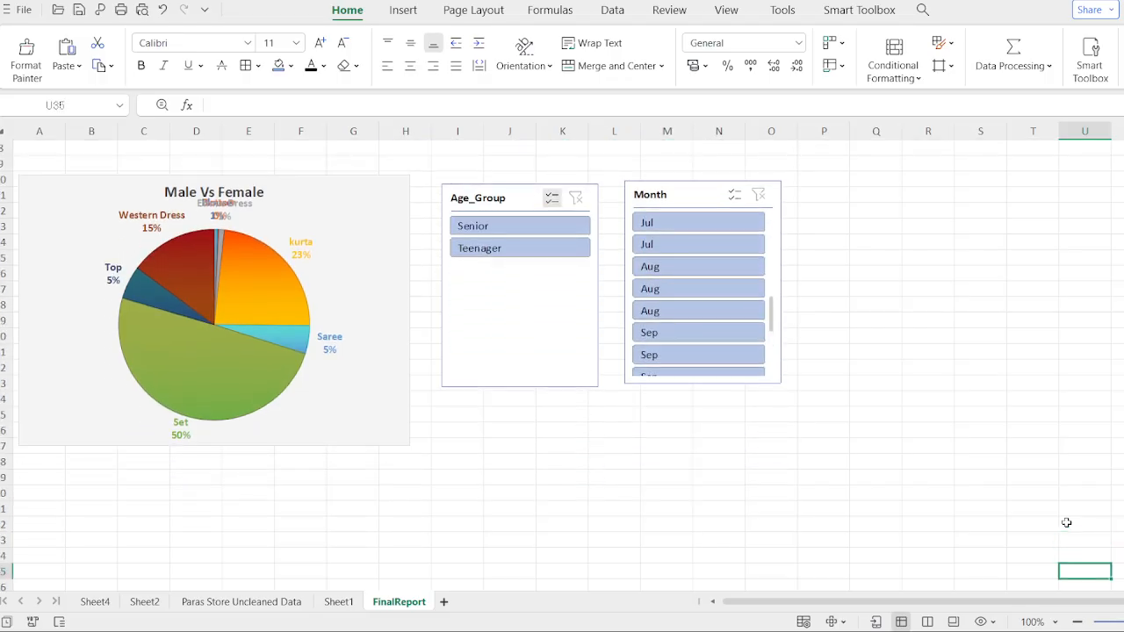
key("Left")
key("Left")
key("Left")
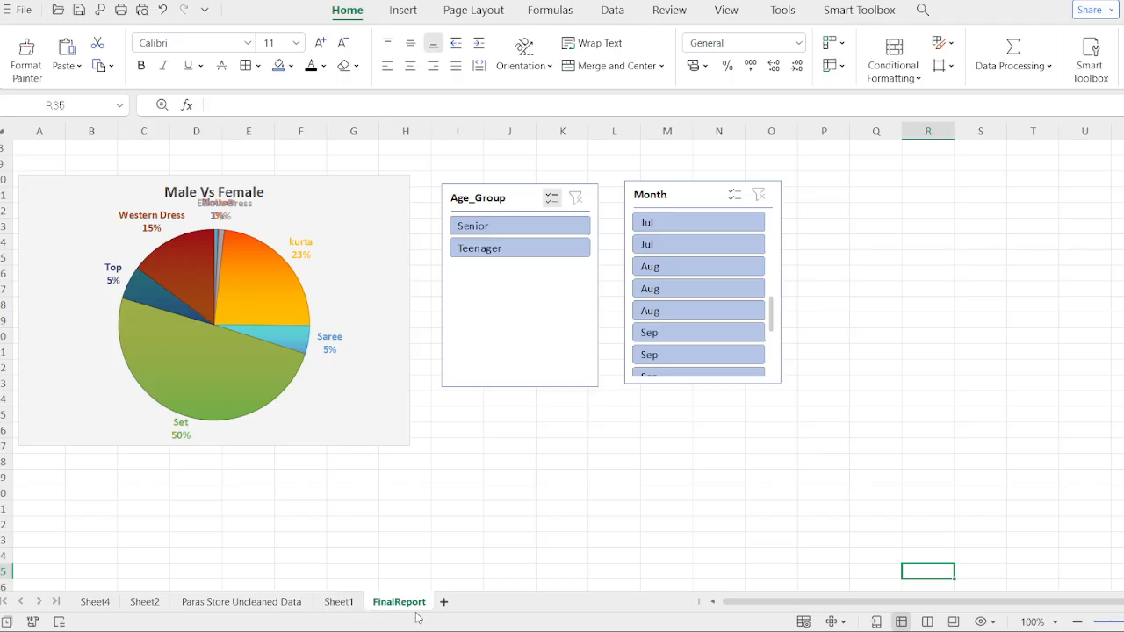
- Return to Sheet2 and undo the recent chart and grand total changes
left_click(332, 609)
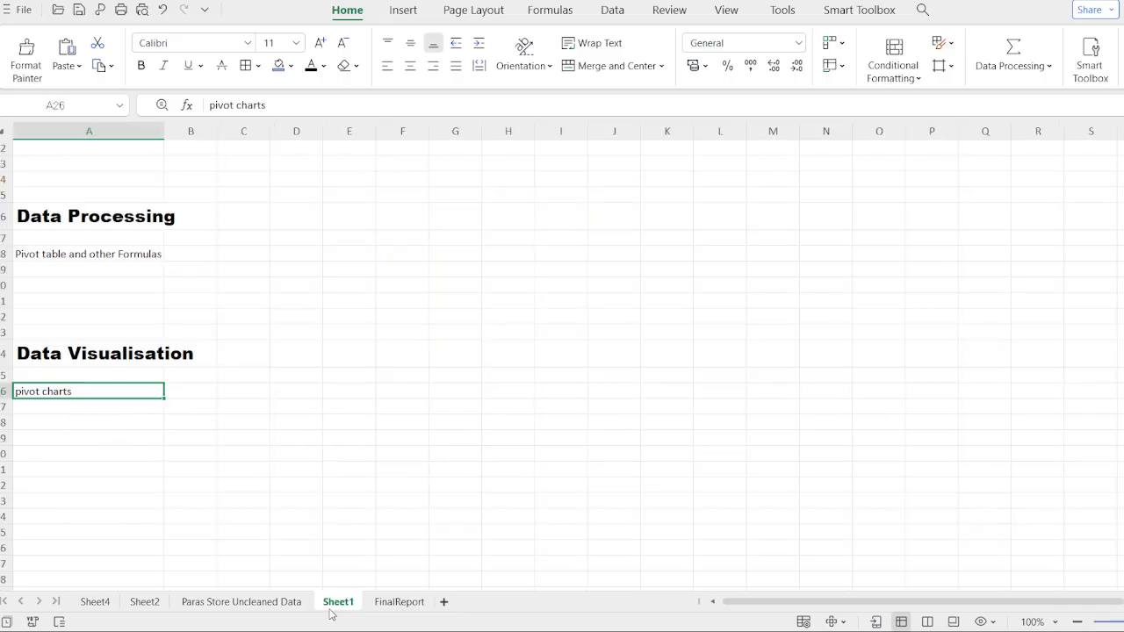
left_click(146, 606)
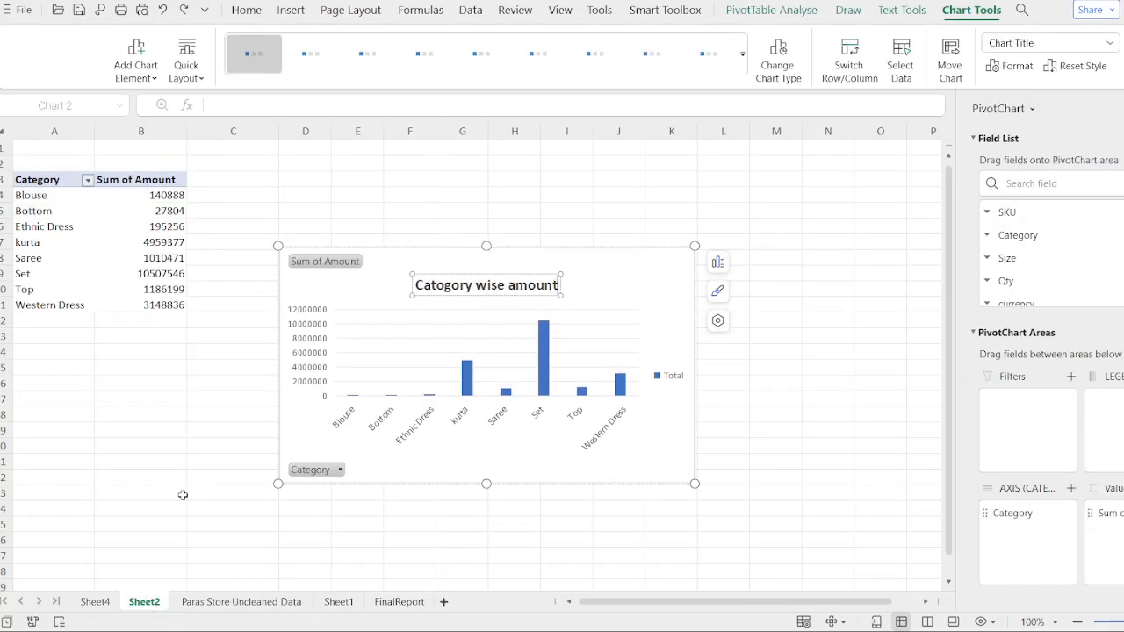
key("ctrl+z")
key("ctrl+z")
key("ctrl+z")
key("ctrl+z")
key("ctrl+z")
key("ctrl+z")
key("ctrl+z")
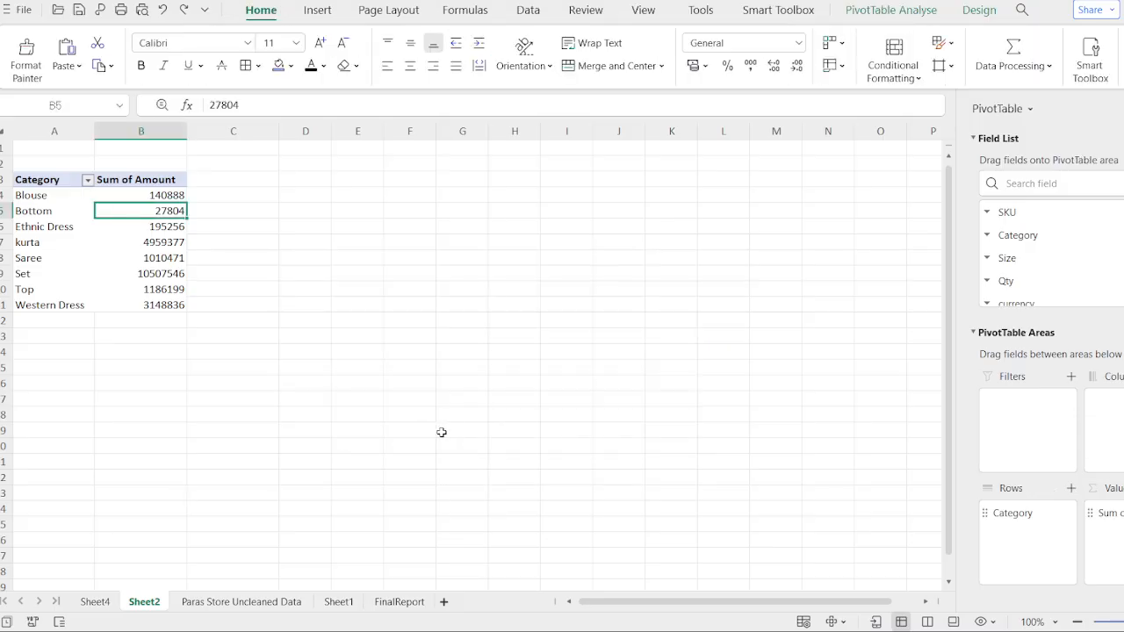
key("ctrl+z")
key("ctrl+z")
key("ctrl+z")
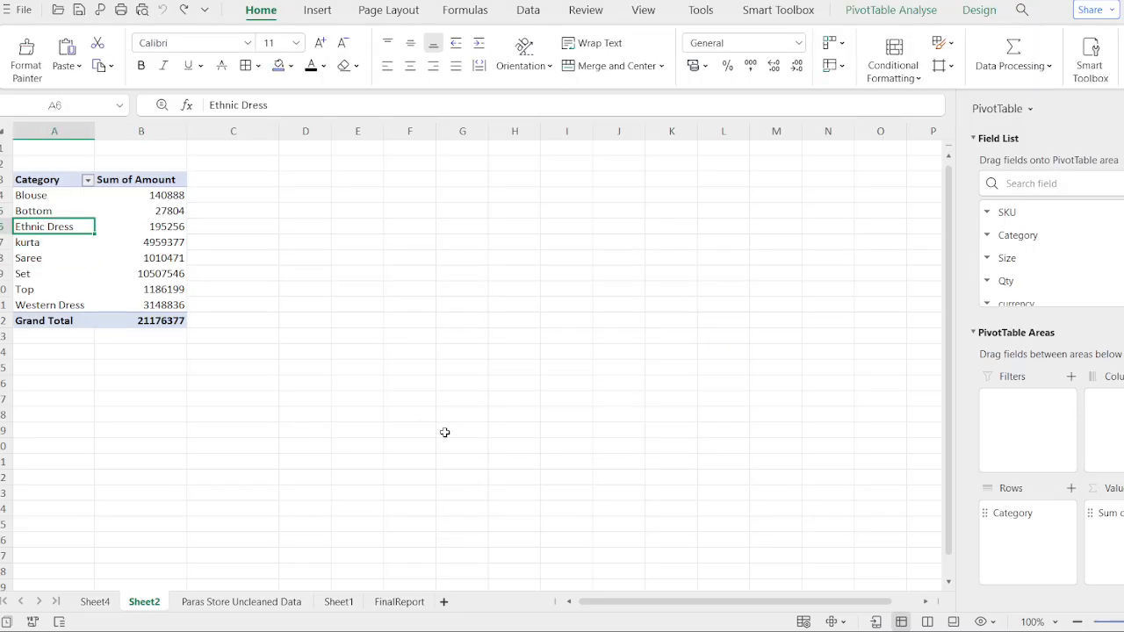
- Remove the Category field from the pivot table's rows
left_click(155, 307)
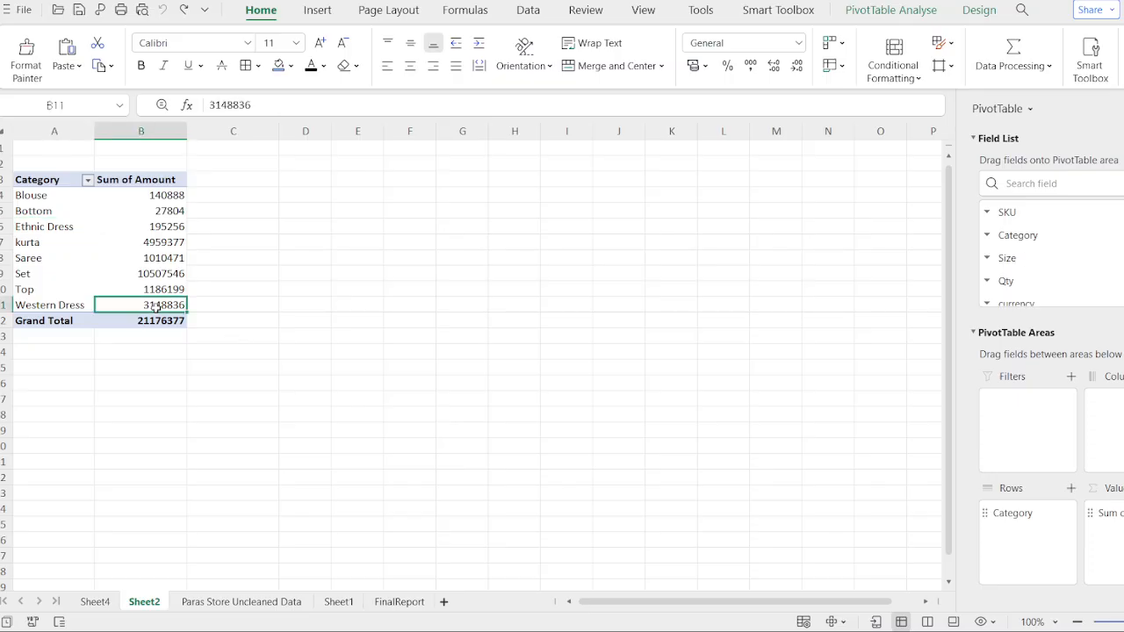
left_click(176, 410, "ctrl")
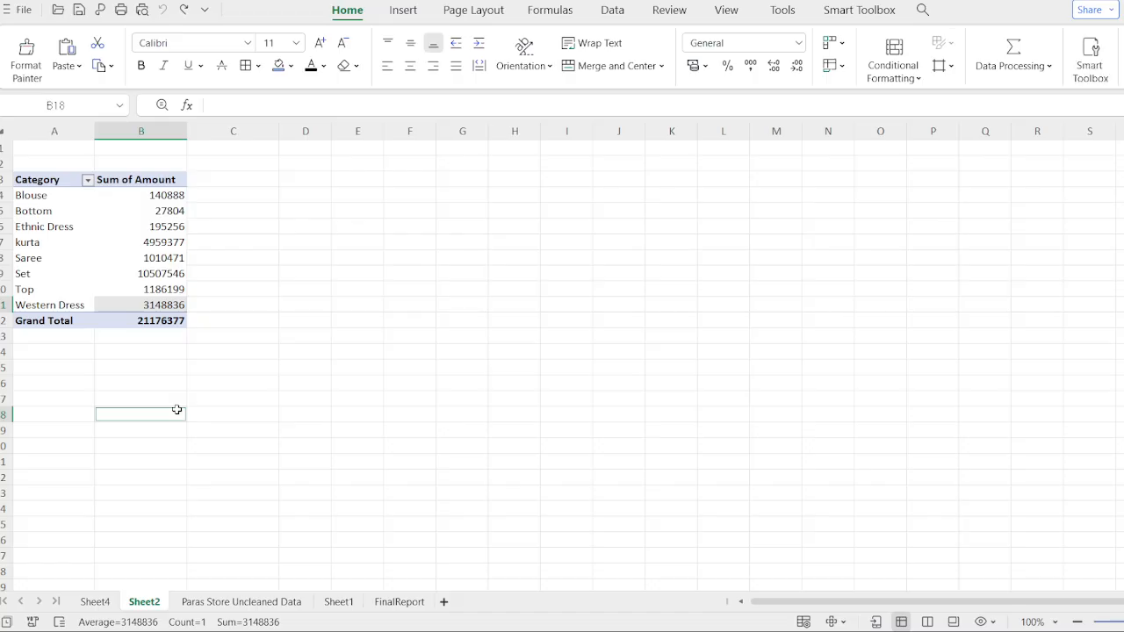
left_click(88, 242)
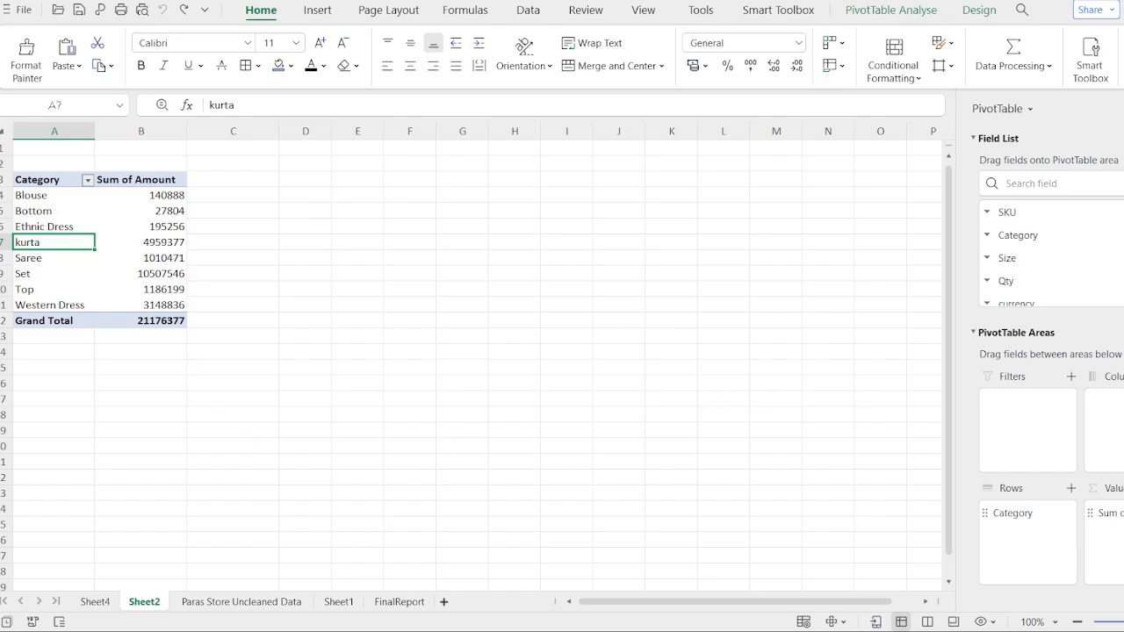
left_click_drag(1010, 518, 1085, 467)
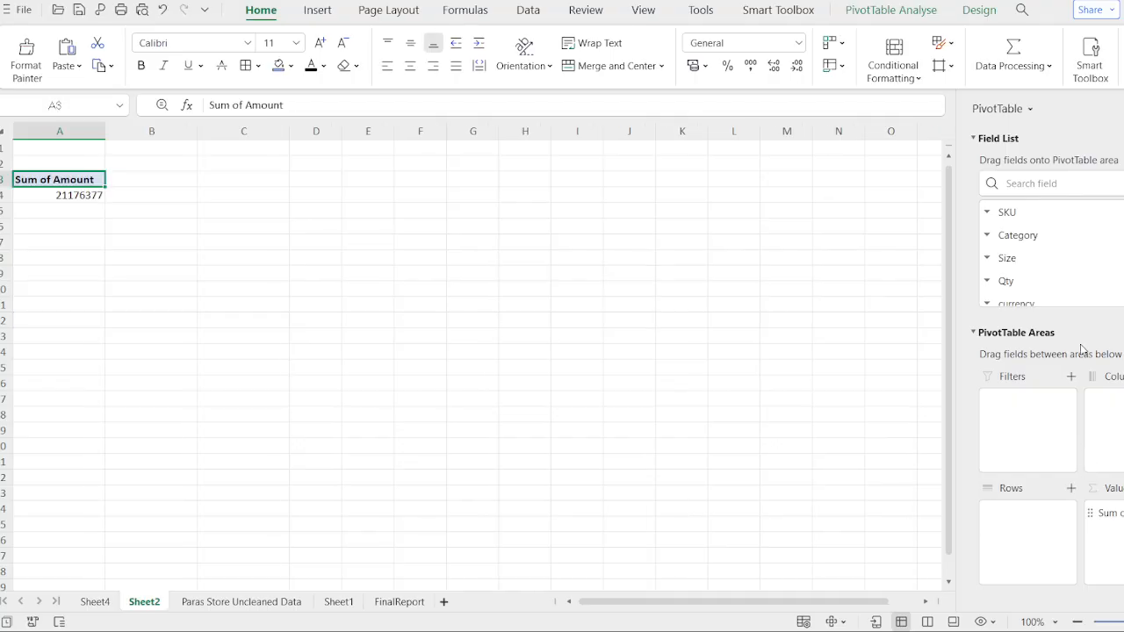
scroll(1034, 235, "down", 3)
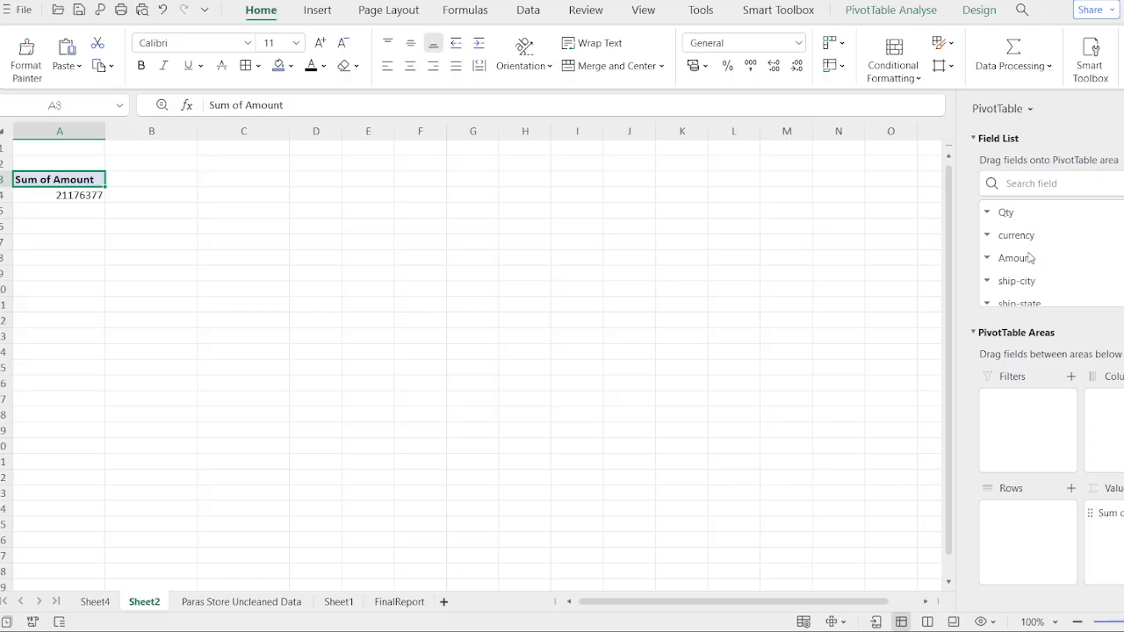
scroll(1031, 258, "up", 8)
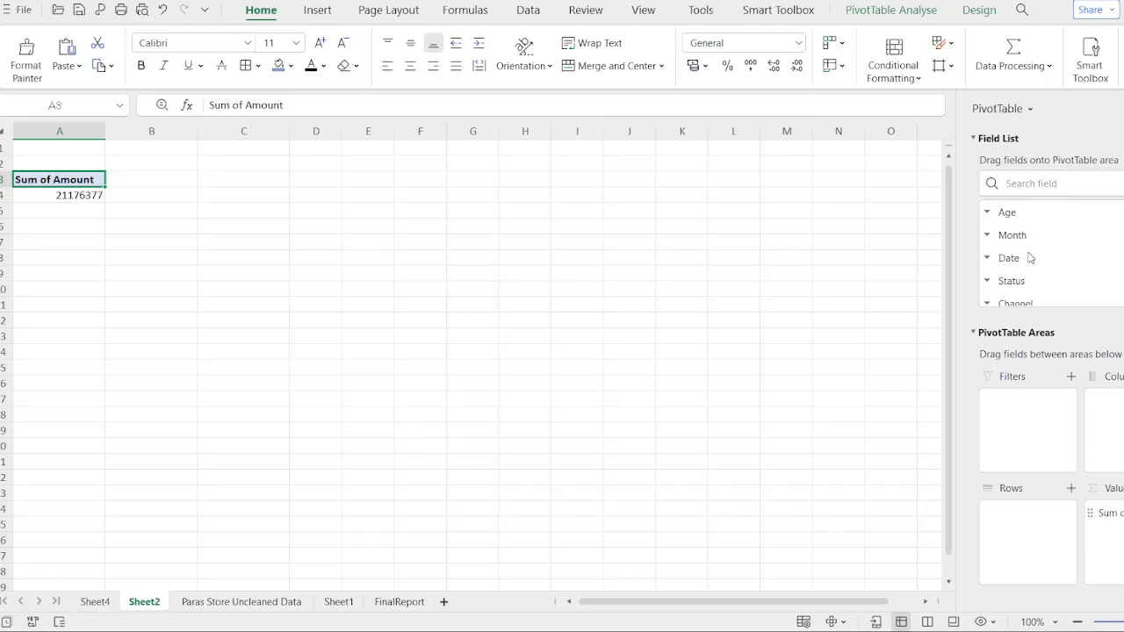
- Add the Gender field to the pivot table's rows
scroll(1030, 257, "up", 2)
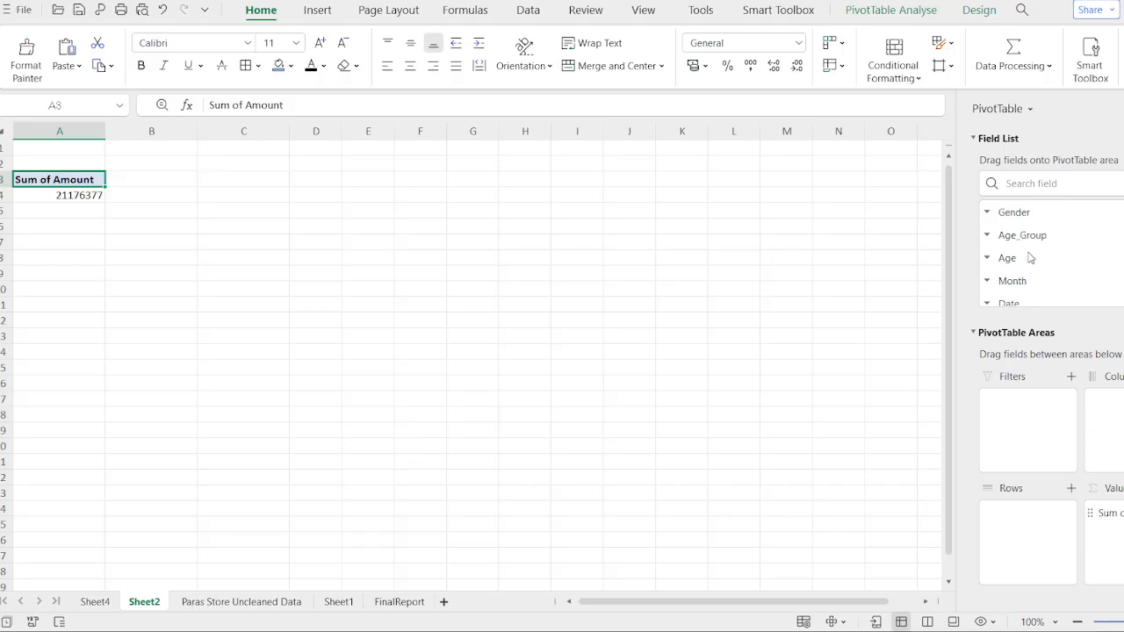
scroll(1030, 257, "up", 1)
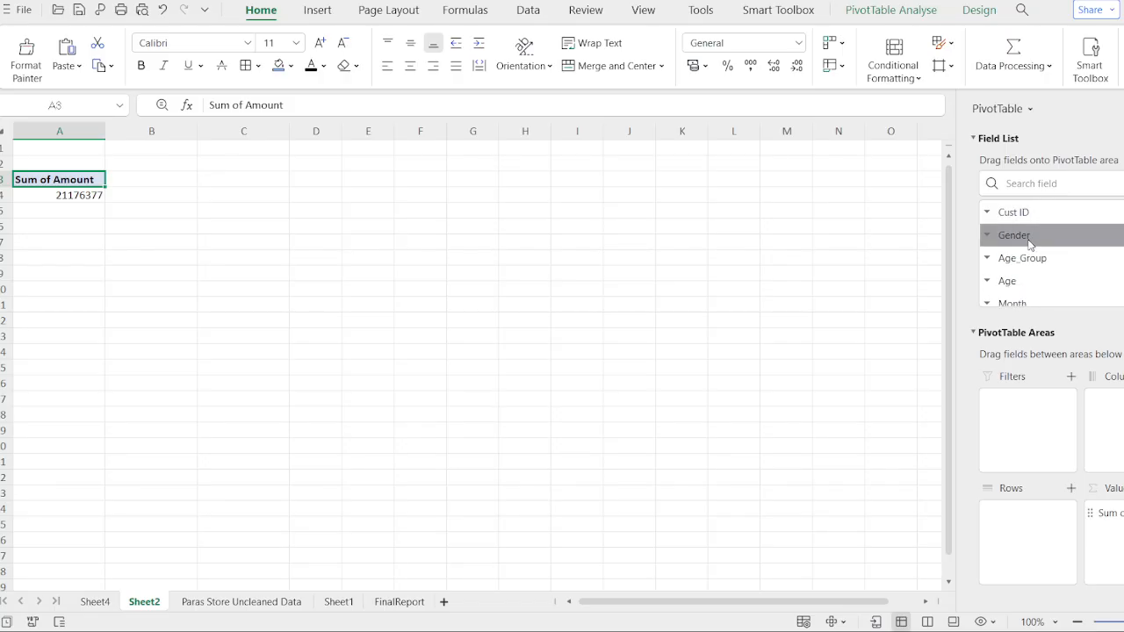
left_click_drag(1031, 244, 1018, 487)
left_click_drag(1045, 242, 1070, 528)
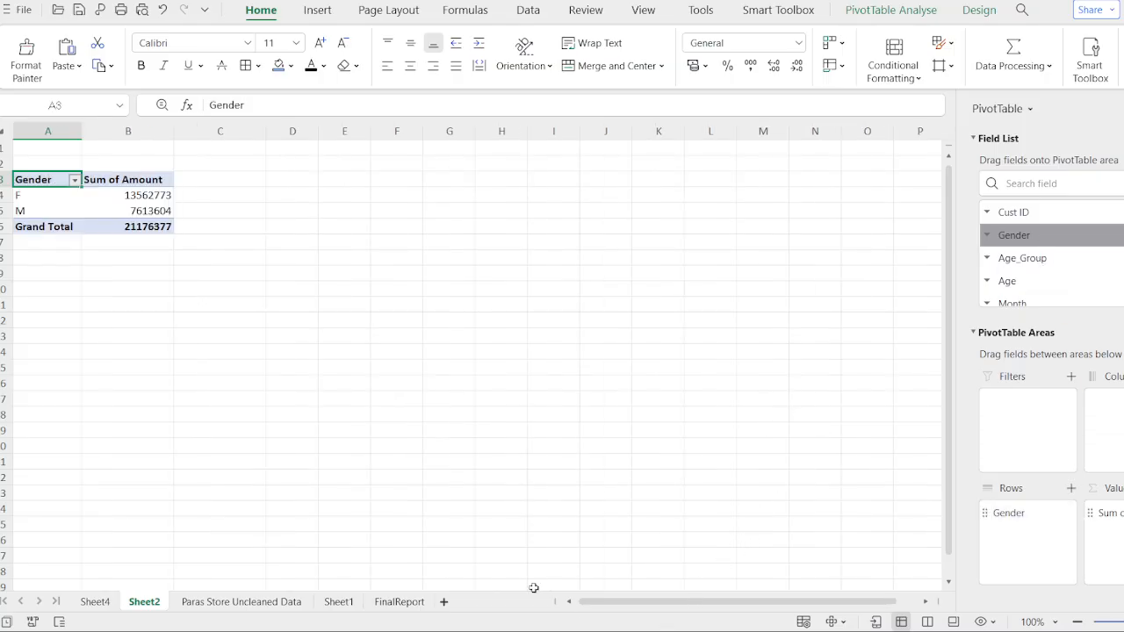
- On FinalReport, filter the pie chart with the Age_Group and Month slicers, leaving both age groups and Jul selected
left_click(391, 602)
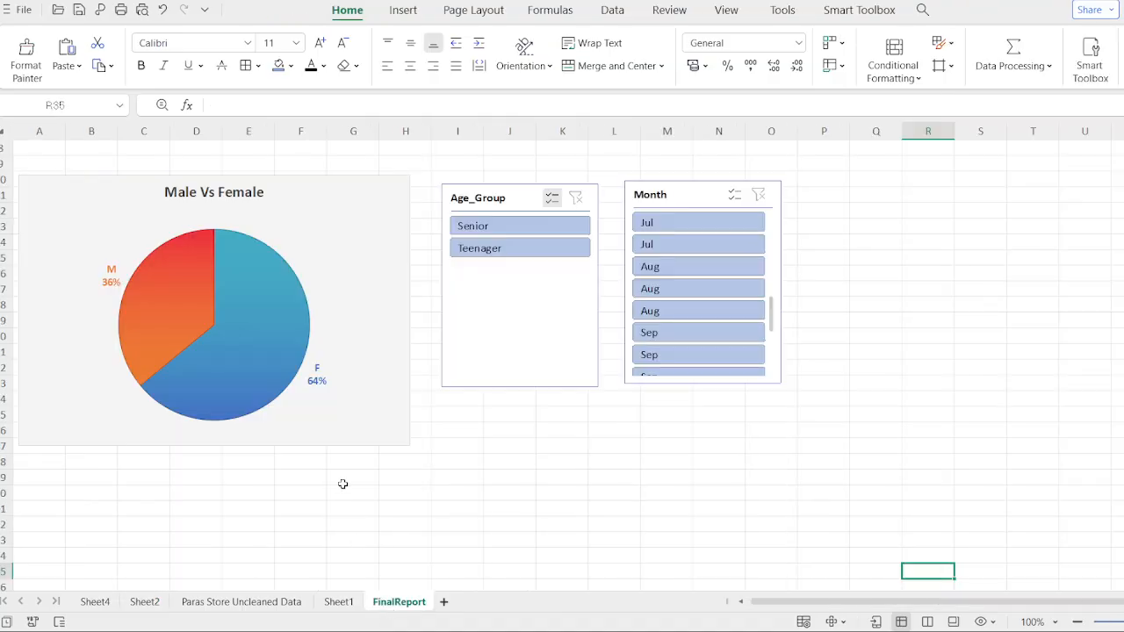
left_click(511, 257)
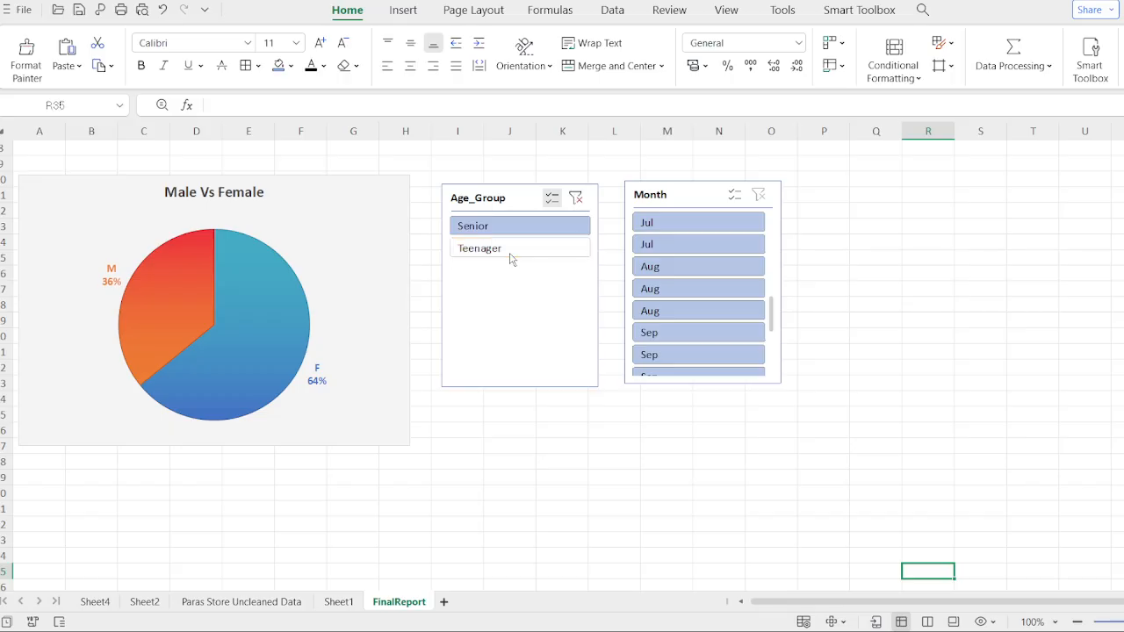
left_click(520, 230)
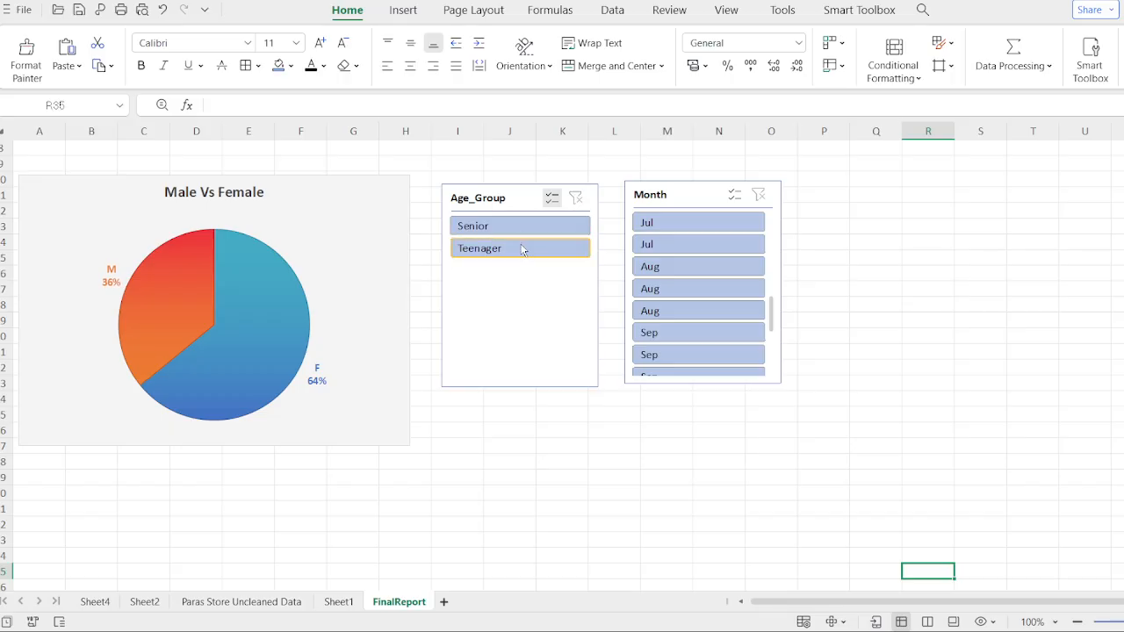
left_click(520, 249)
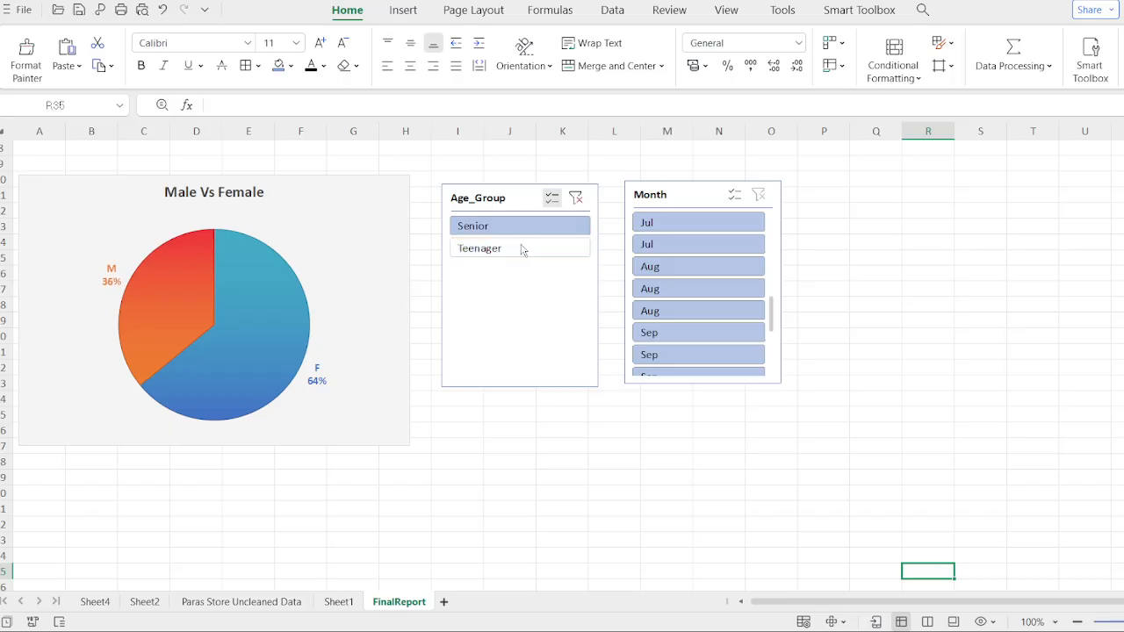
left_click(690, 286)
left_click(694, 245)
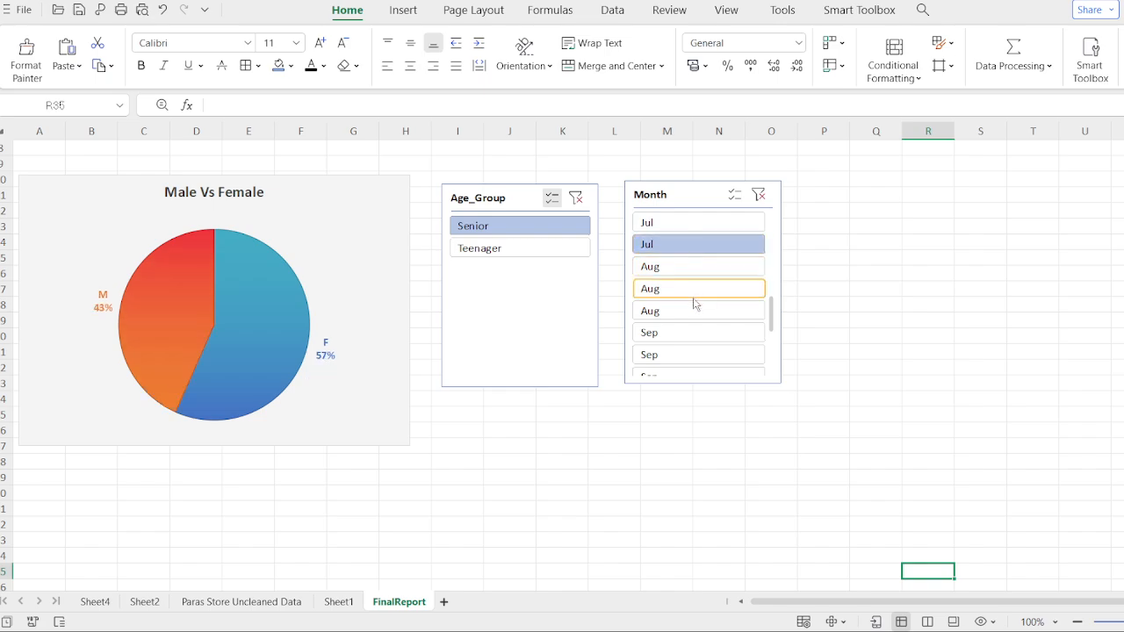
left_click(518, 250)
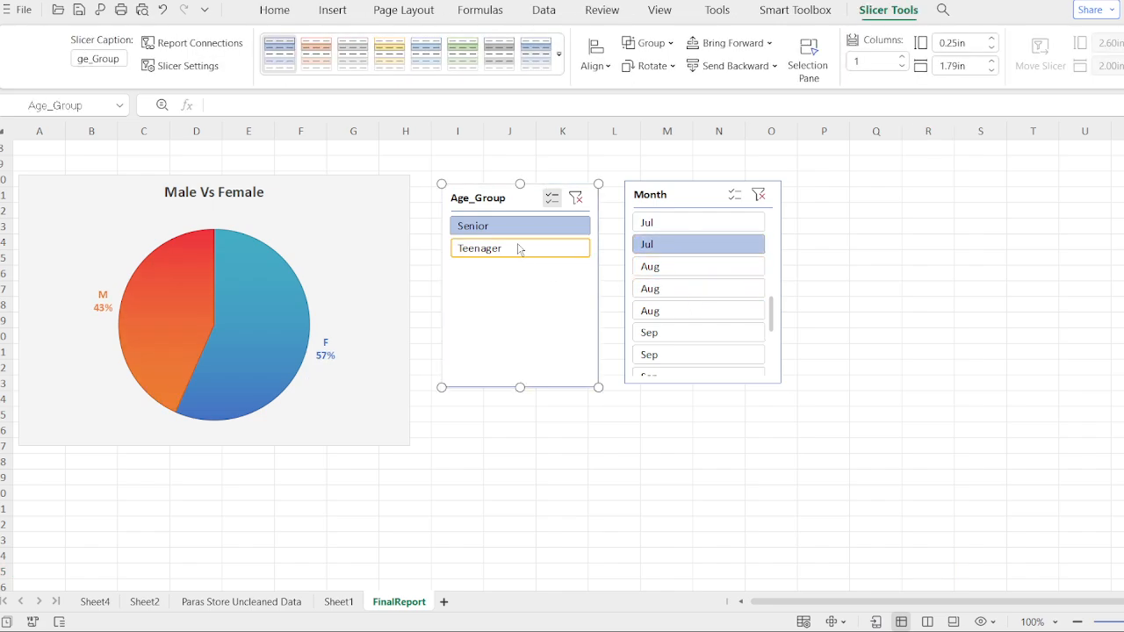
left_click(518, 250)
left_click(518, 226)
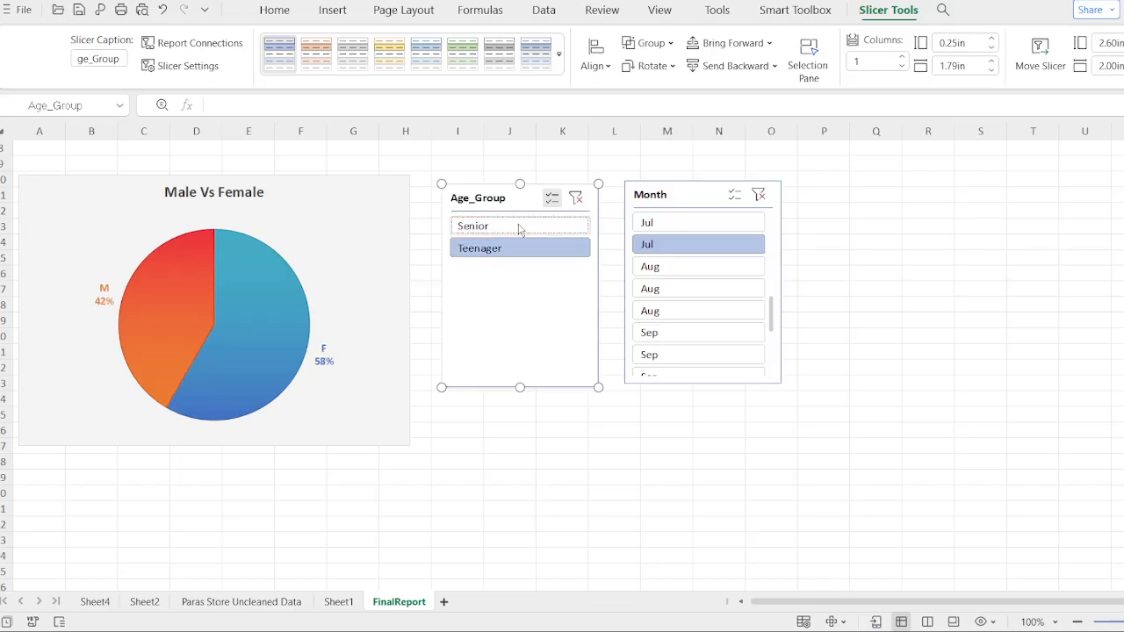
left_click(515, 246)
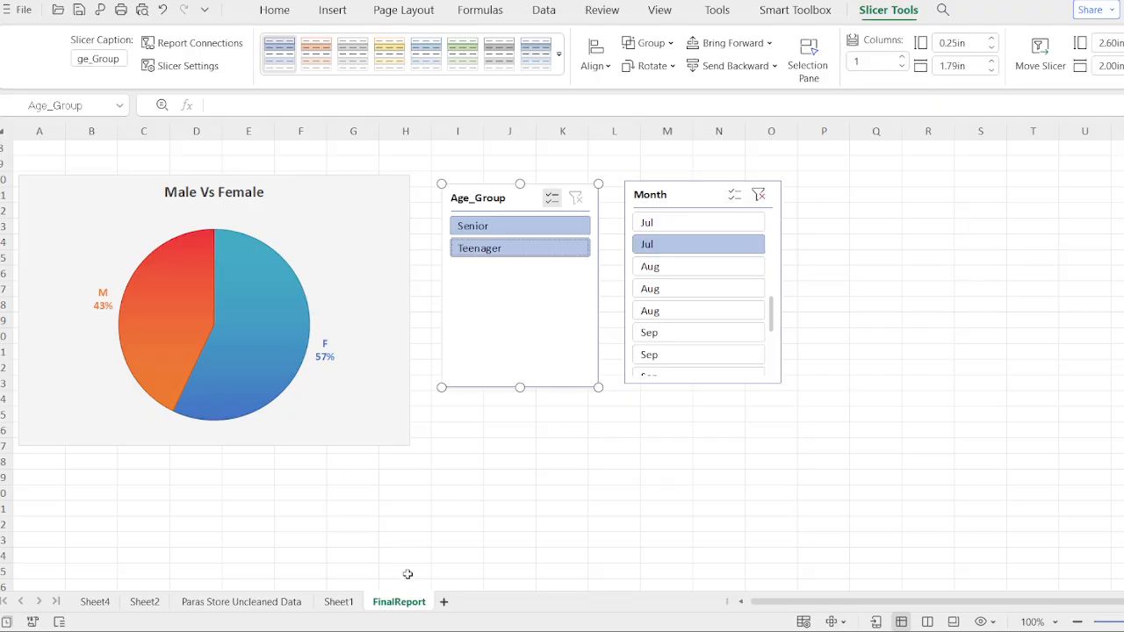
- Insert a new pivot table from the Paras Store Uncleaned Data sheet on a new worksheet
left_click(290, 604)
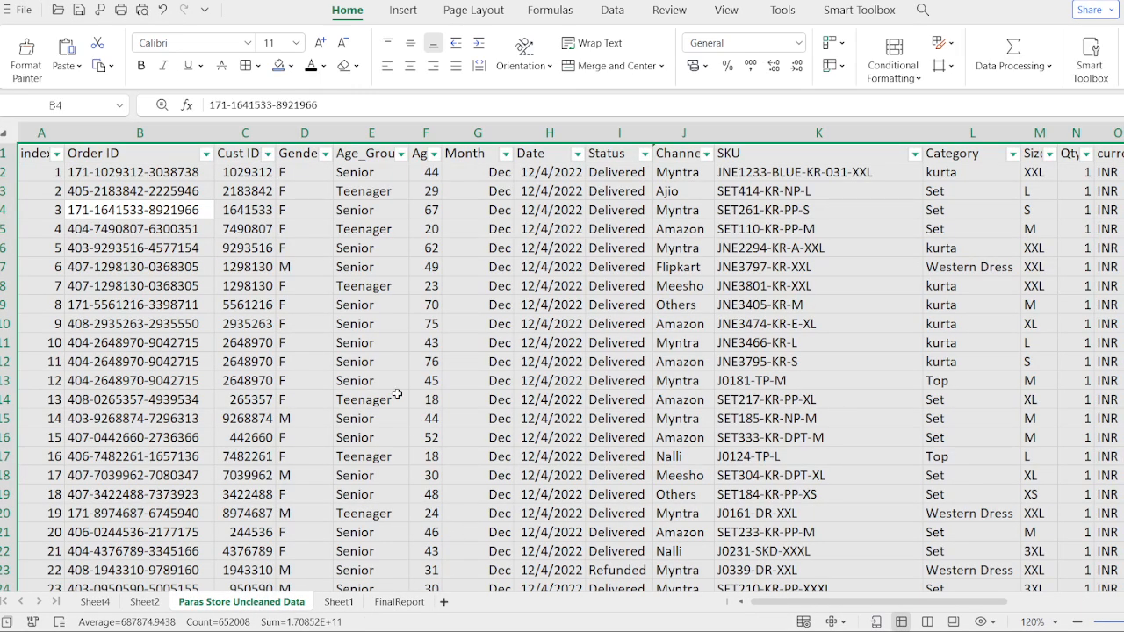
left_click(405, 12)
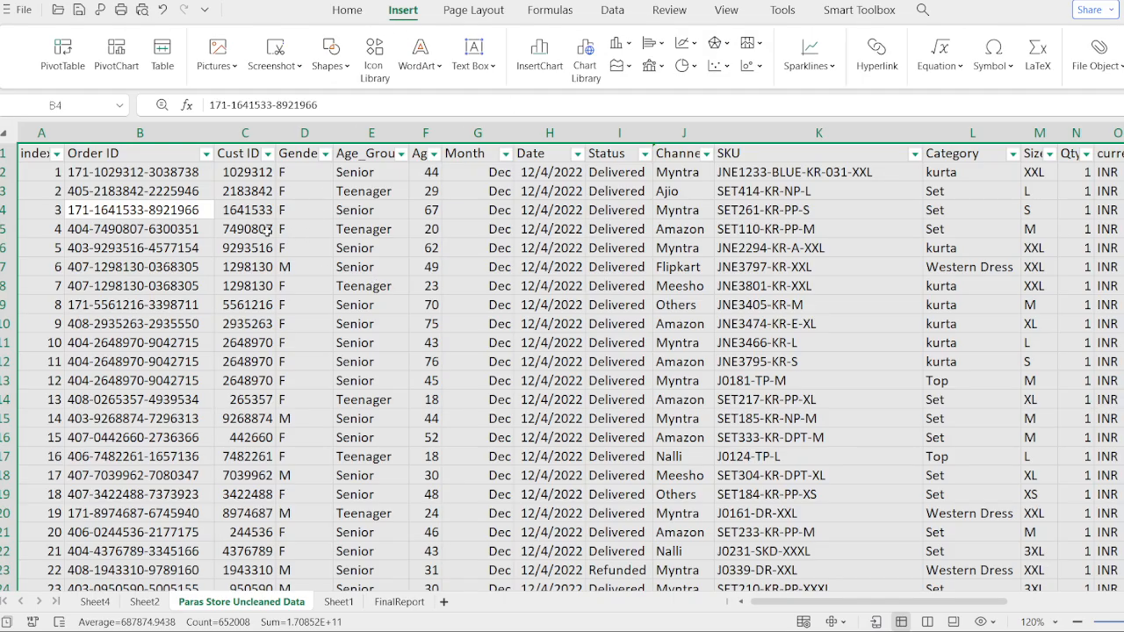
left_click(61, 66)
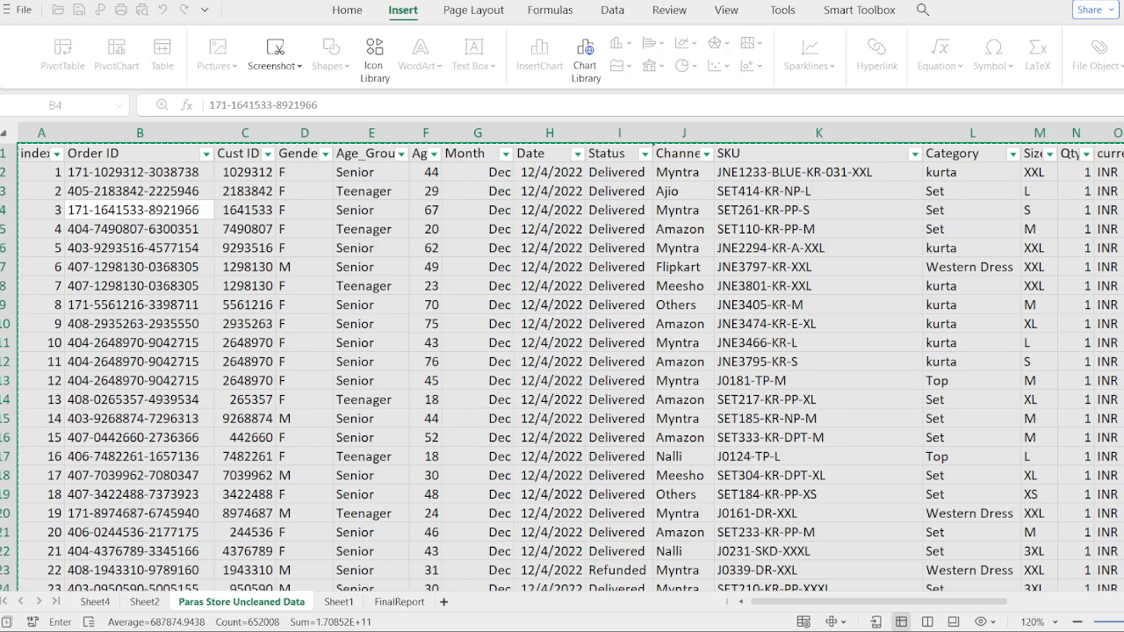
left_click(673, 509)
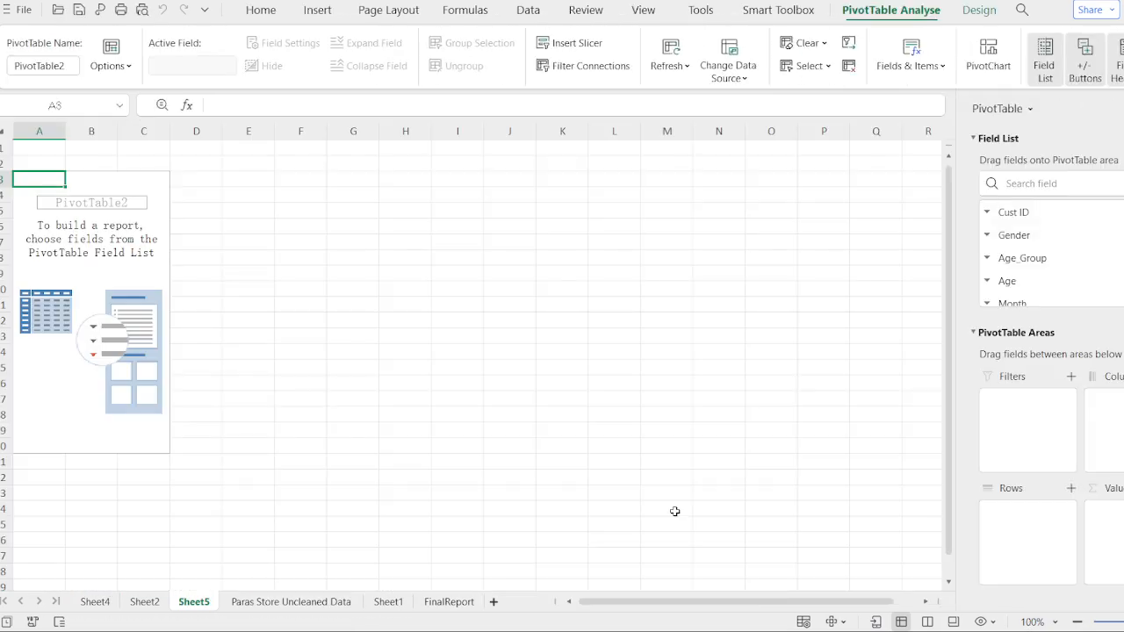
- Build the pivot table with Age_Group in rows and Sum of Amount in values
left_click(1021, 265)
left_click_drag(1019, 264, 1011, 490)
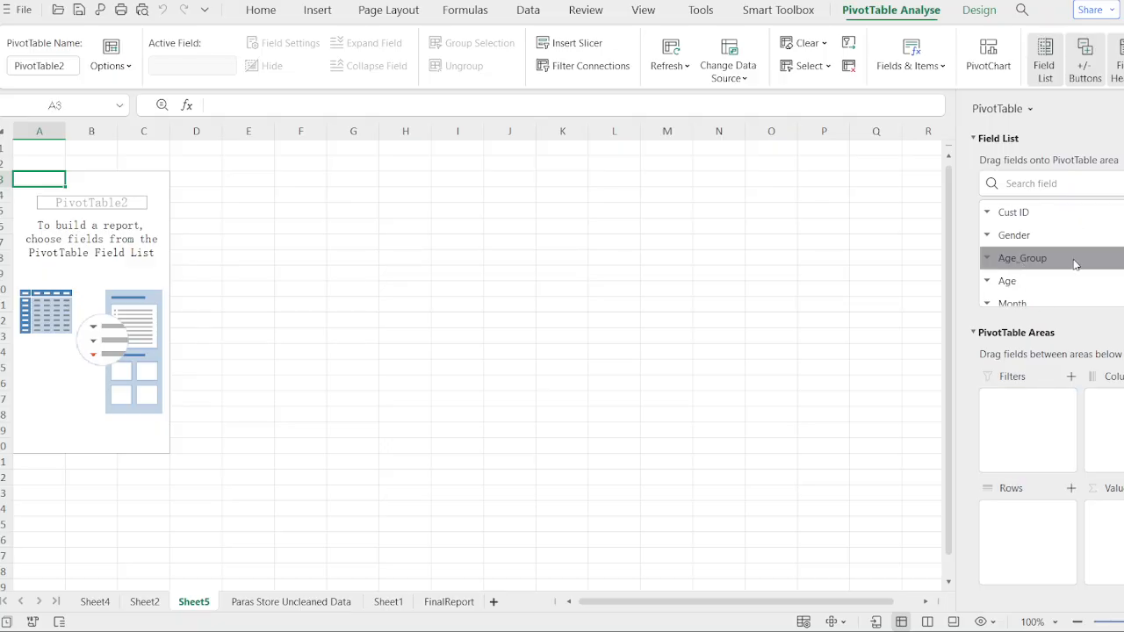
left_click_drag(1078, 260, 1064, 479)
left_click_drag(1063, 262, 1070, 530)
scroll(1079, 255, "down", 2)
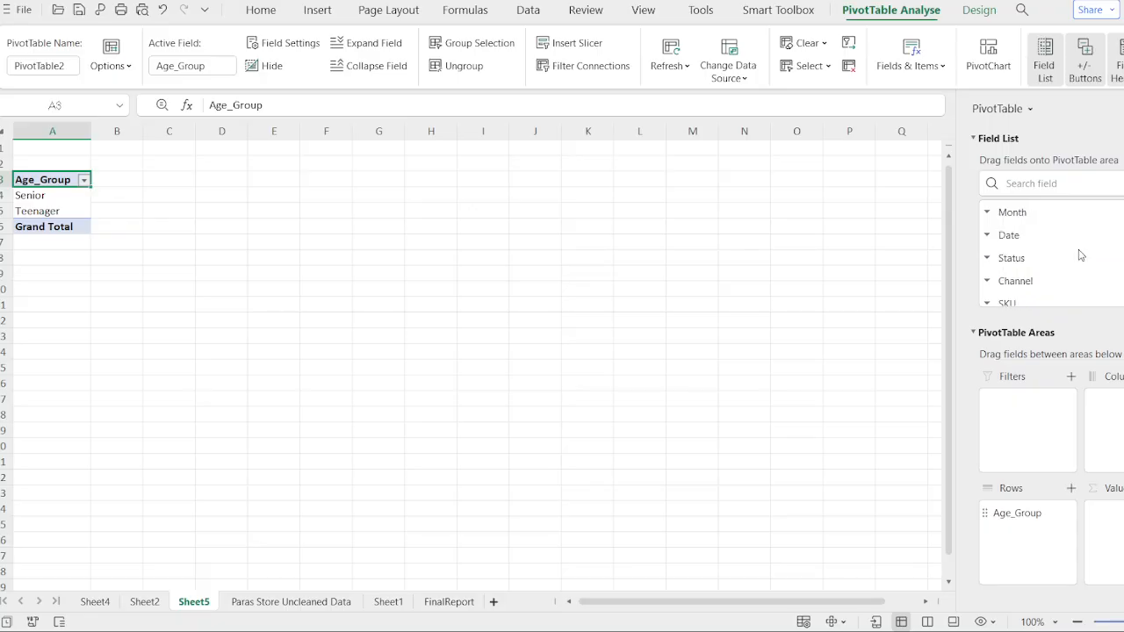
scroll(1063, 257, "down", 1)
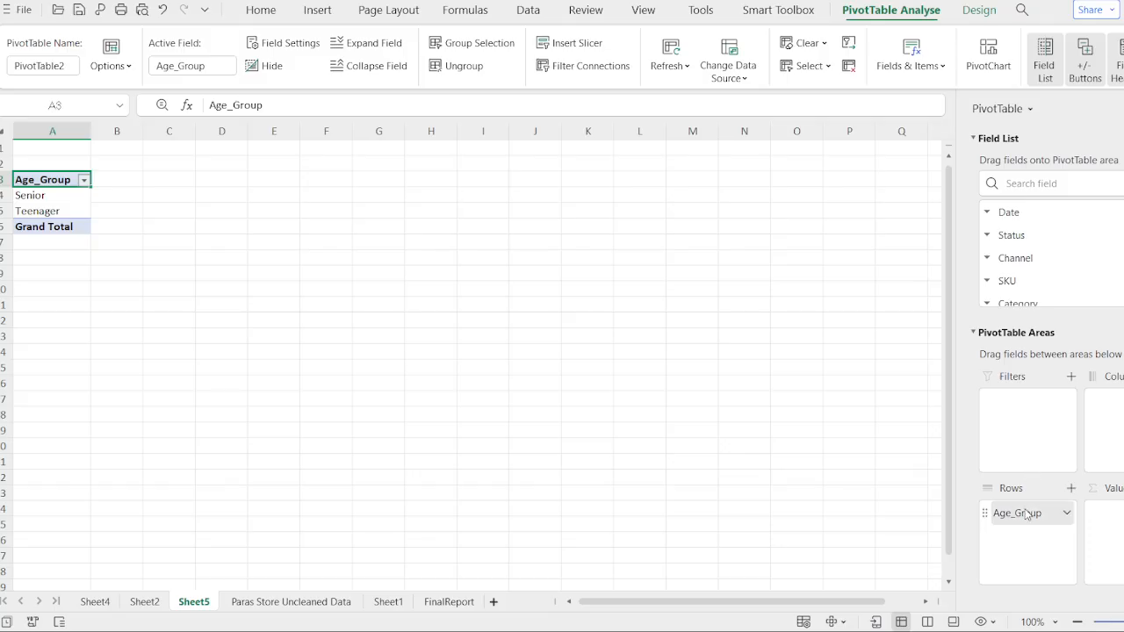
scroll(1027, 268, "down", 3)
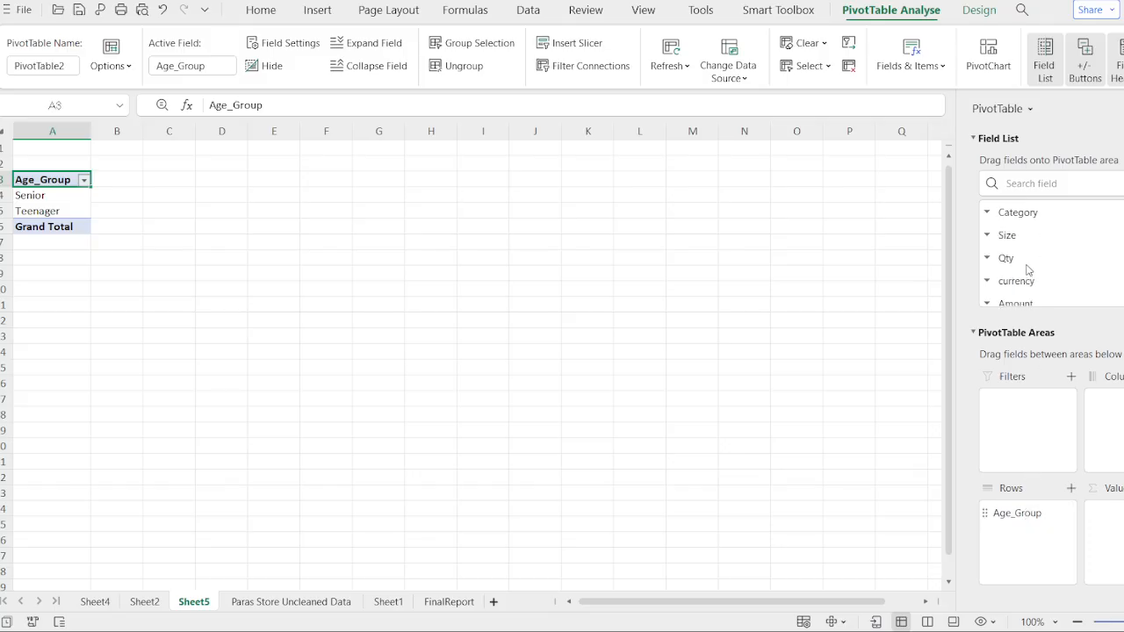
scroll(1027, 269, "down", 1)
left_click_drag(1026, 258, 1112, 513)
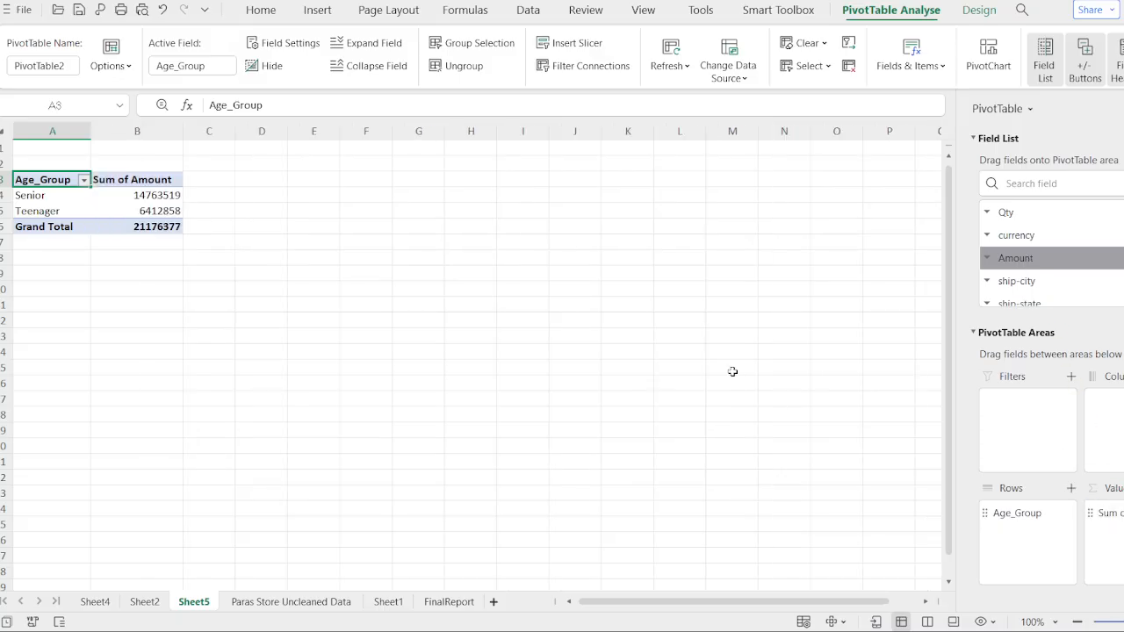
- Remove the grand total row from the Age_Group pivot table
left_click(104, 223)
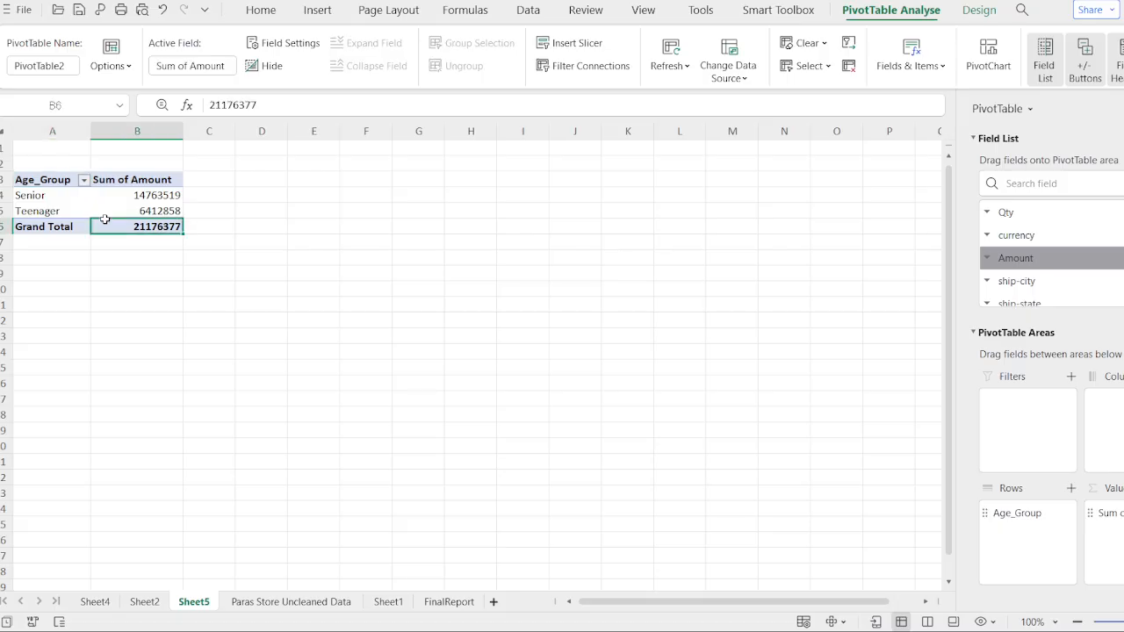
left_click(104, 211)
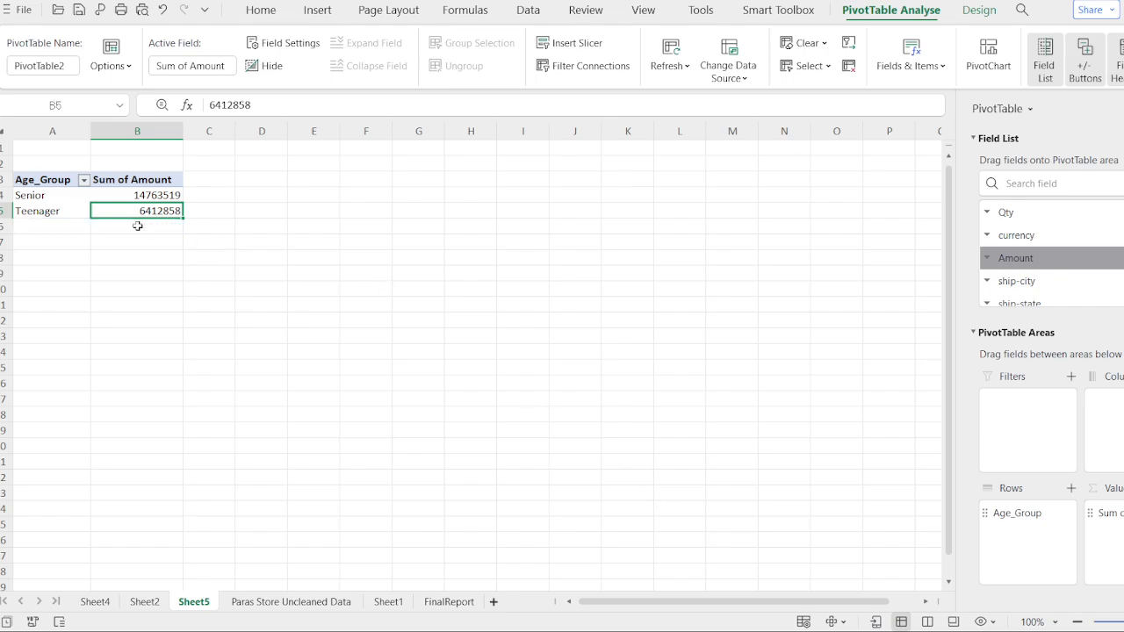
left_click(320, 239)
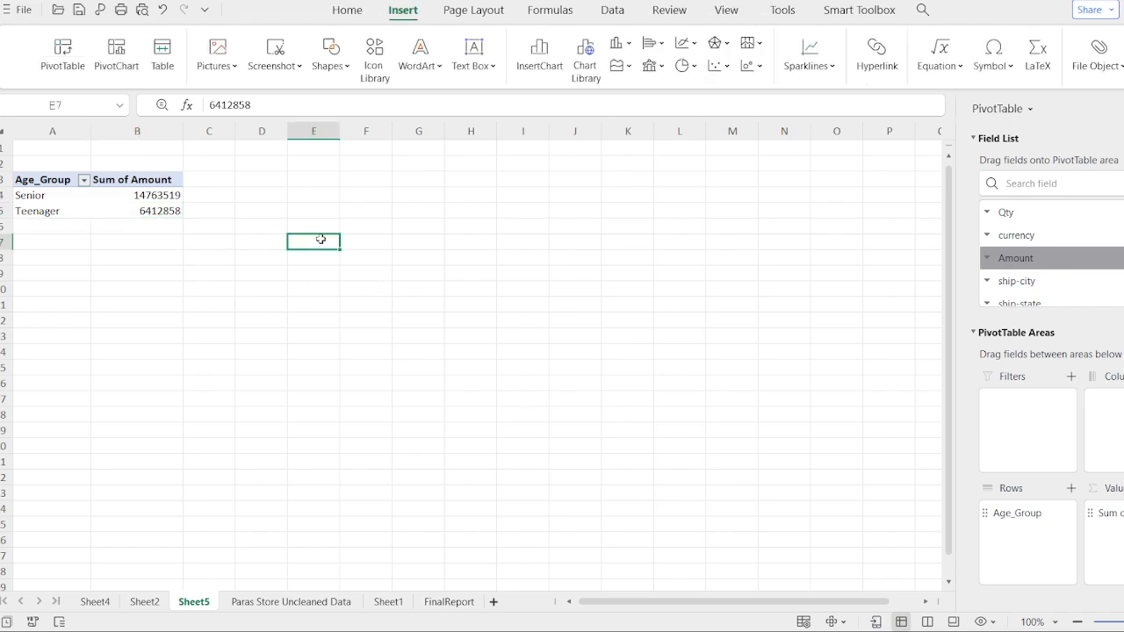
left_click(125, 182)
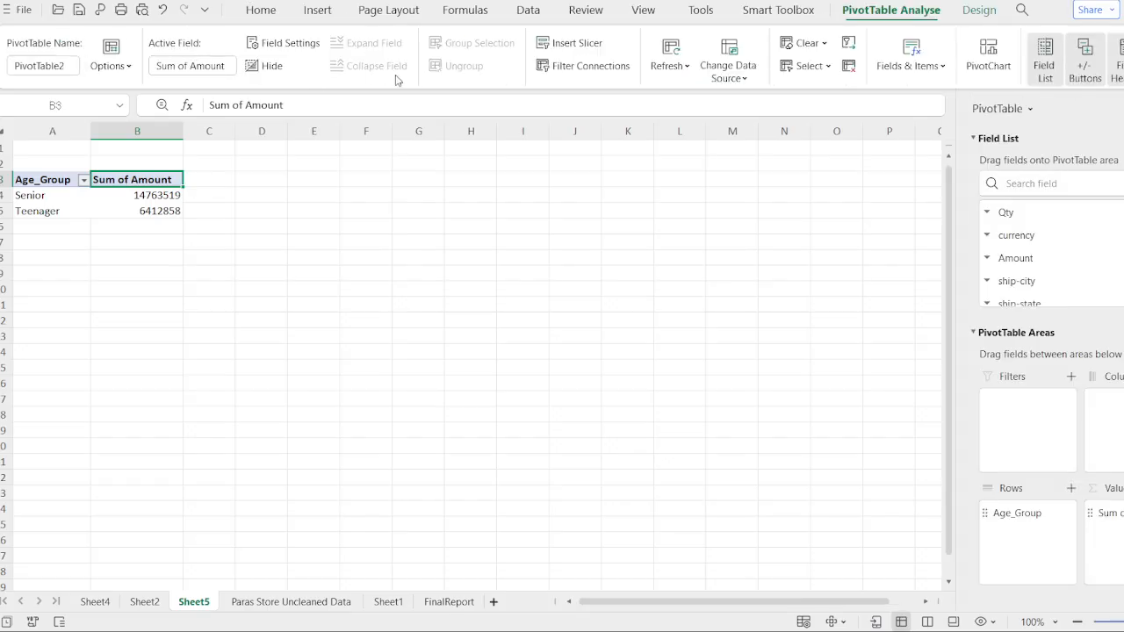
- Insert a 3D pie pivot chart of the Age_Group amounts and hide its field buttons
left_click(262, 10)
left_click(334, 9)
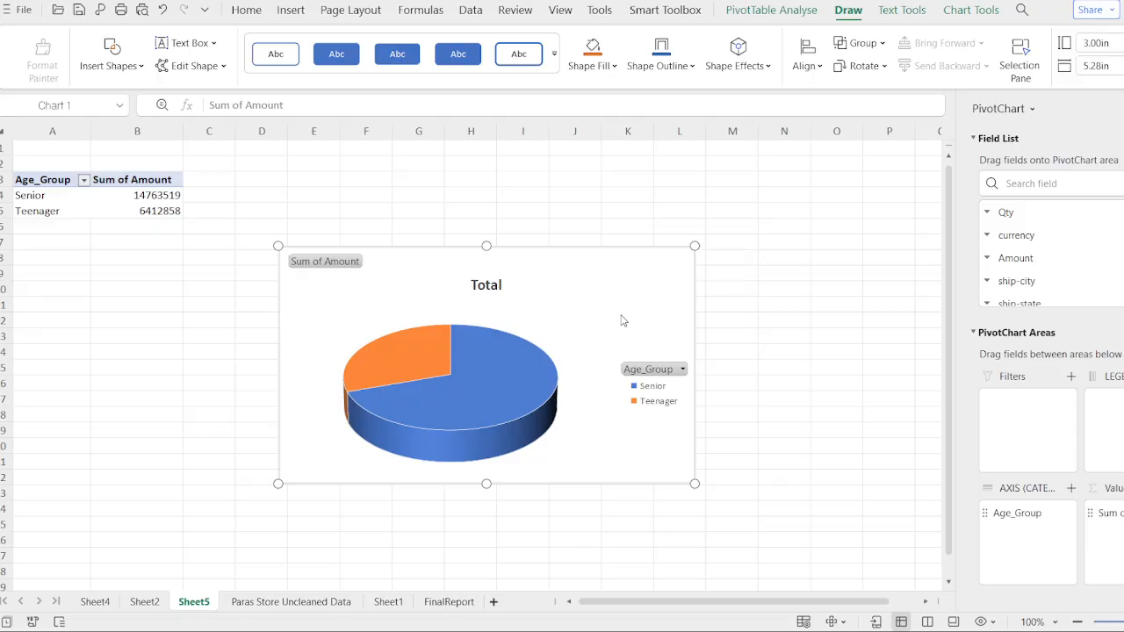
left_click(347, 269)
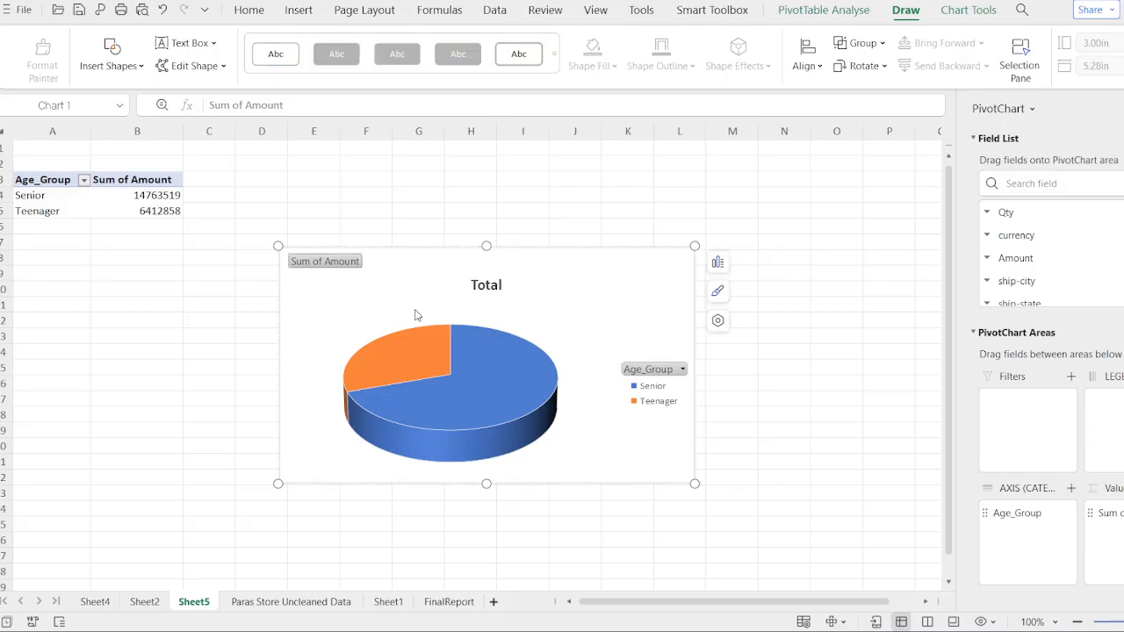
key("Delete")
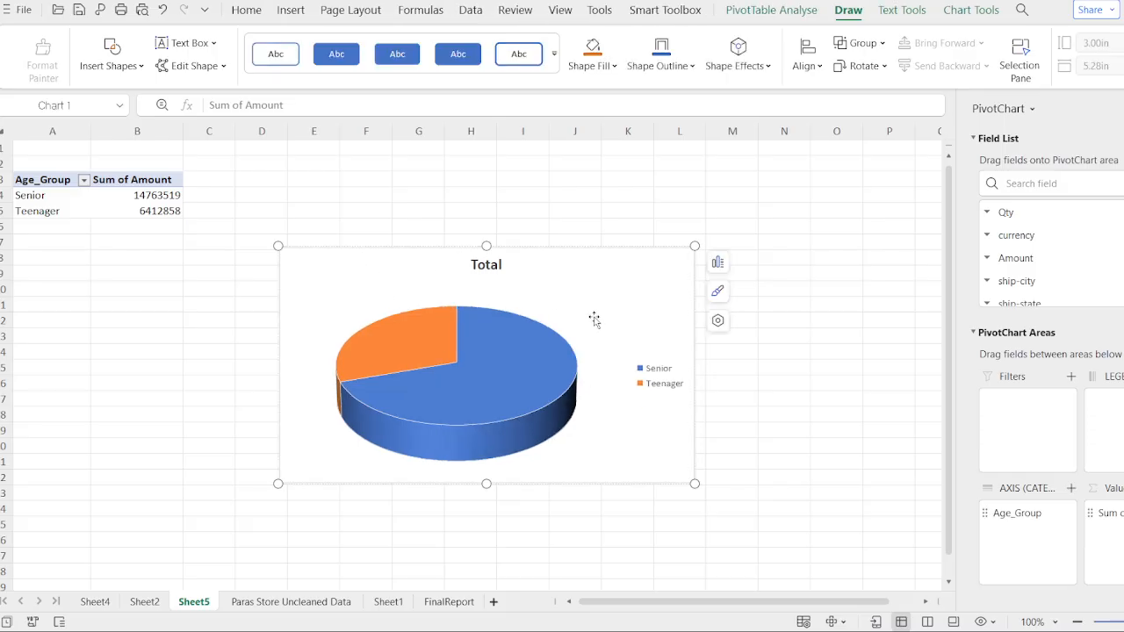
- Rename the chart title to Senor vs Teenage
double_click(494, 270)
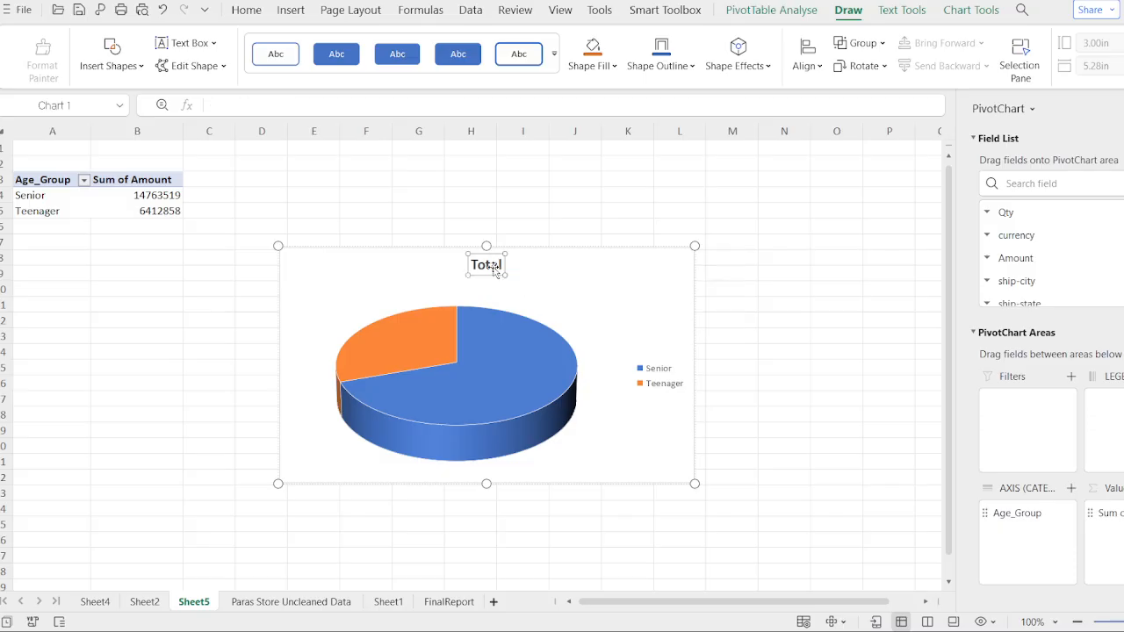
type("Sne")
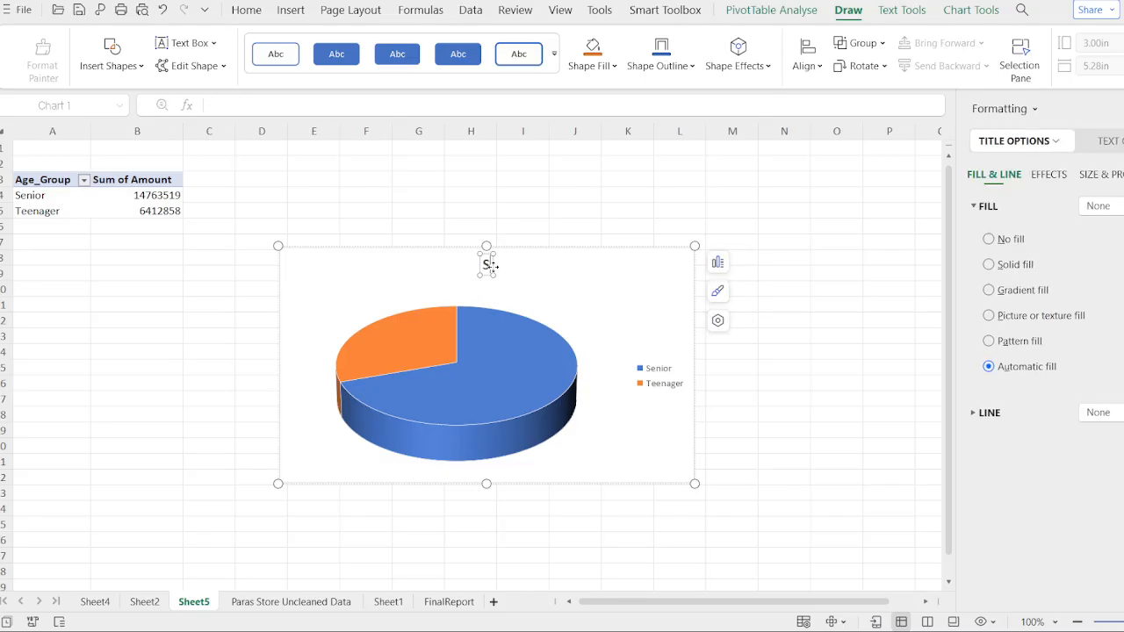
key("BackSpace")
key("BackSpace")
type("enp")
key("BackSpace")
type("or")
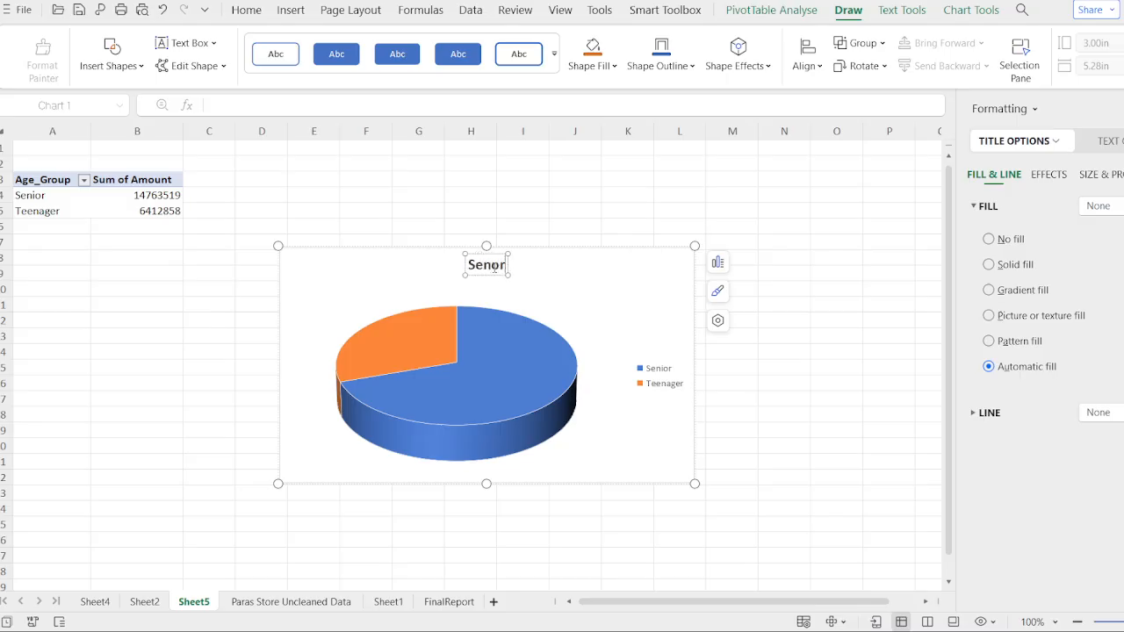
type(" vs Teenage")
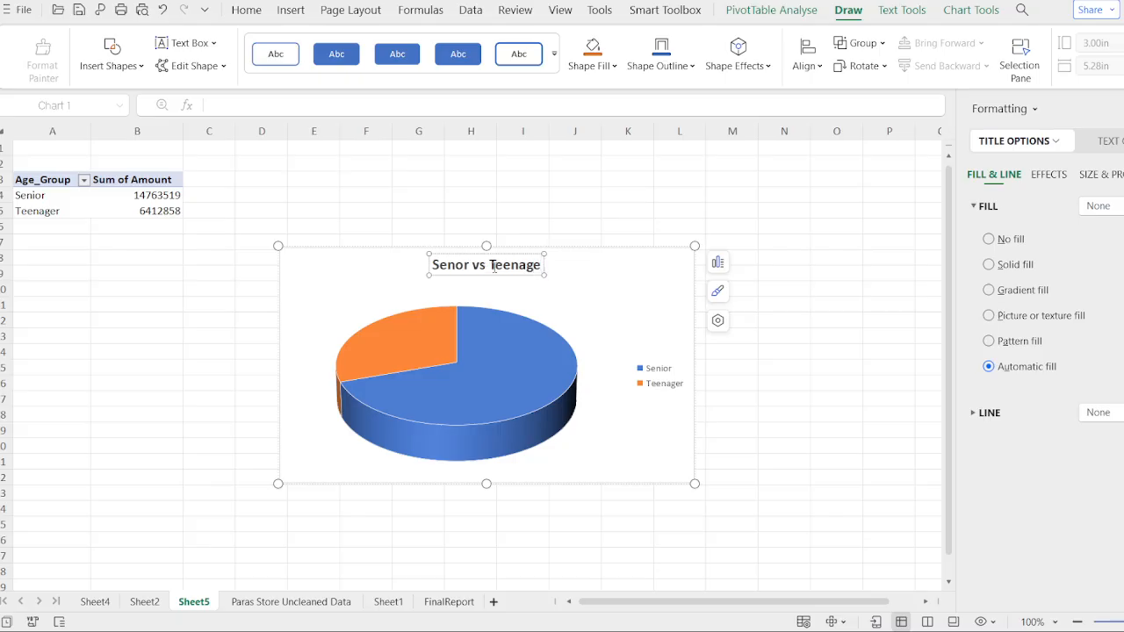
- Shift the chart's plot area slightly to the right and reselect the chart
left_click(597, 304)
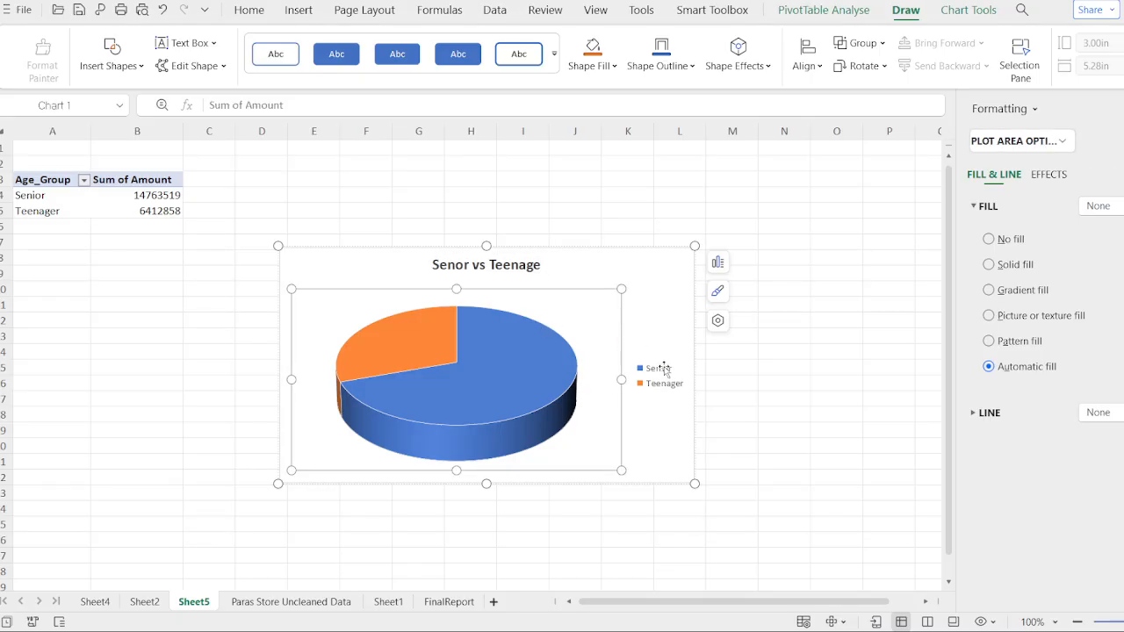
left_click_drag(577, 349, 601, 344)
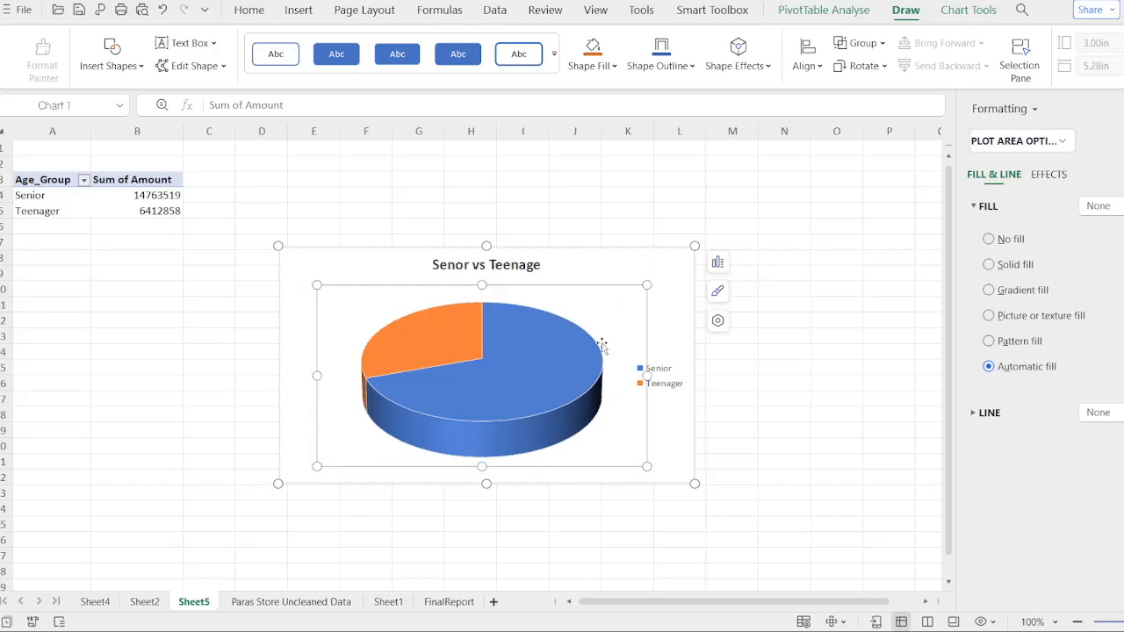
left_click(626, 491)
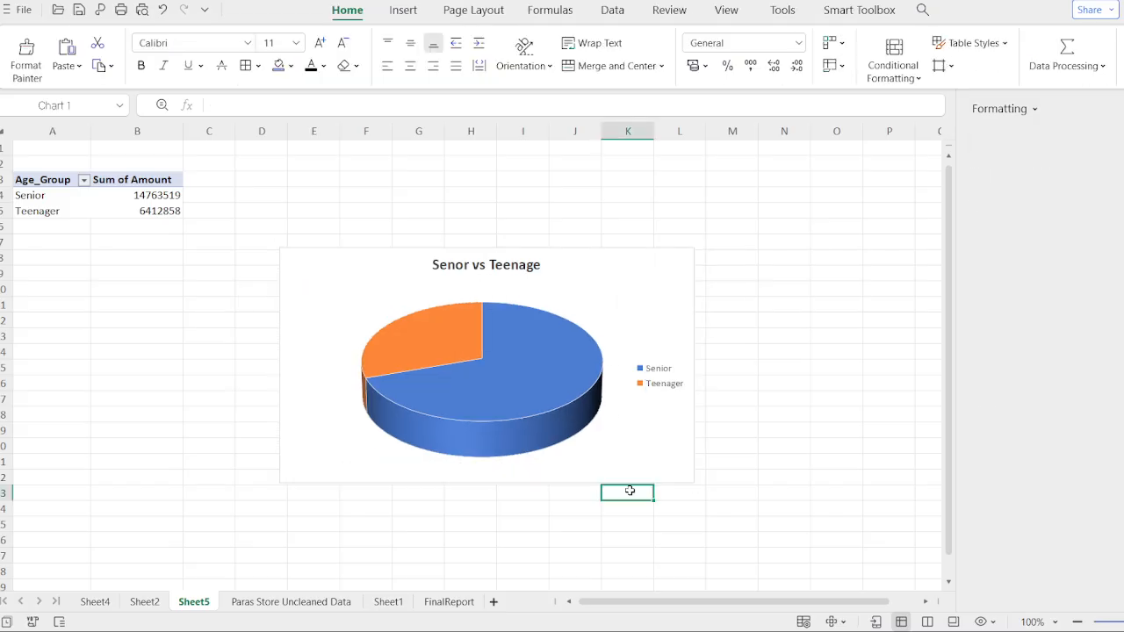
left_click(577, 387)
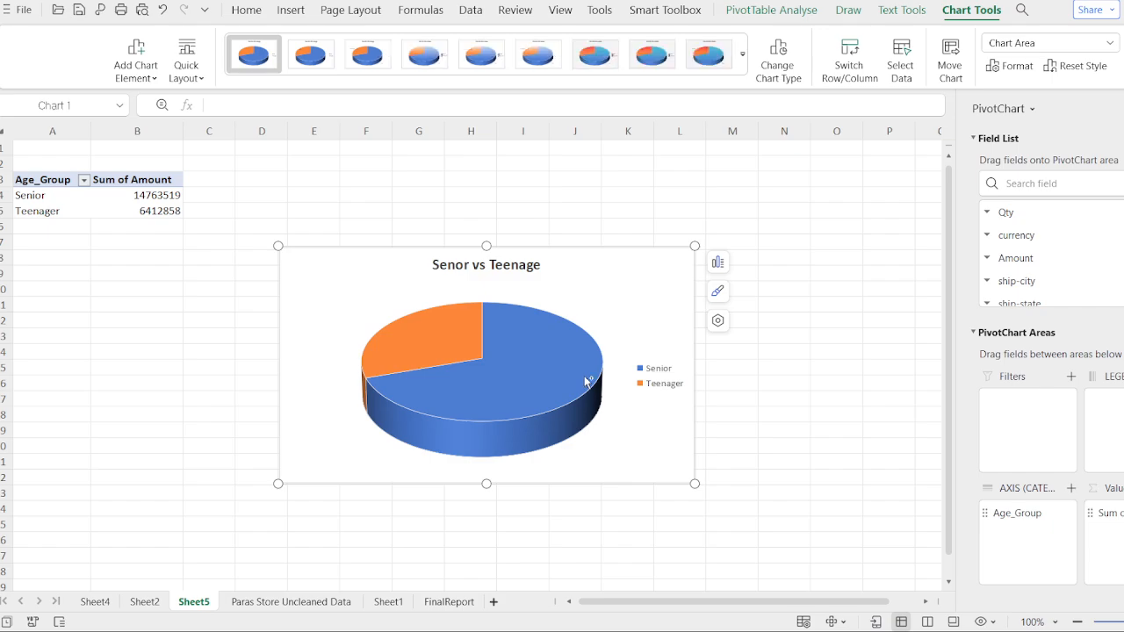
- Apply a chart layout that labels each pie slice with its category name and percentage
left_click(458, 58)
left_click(430, 59)
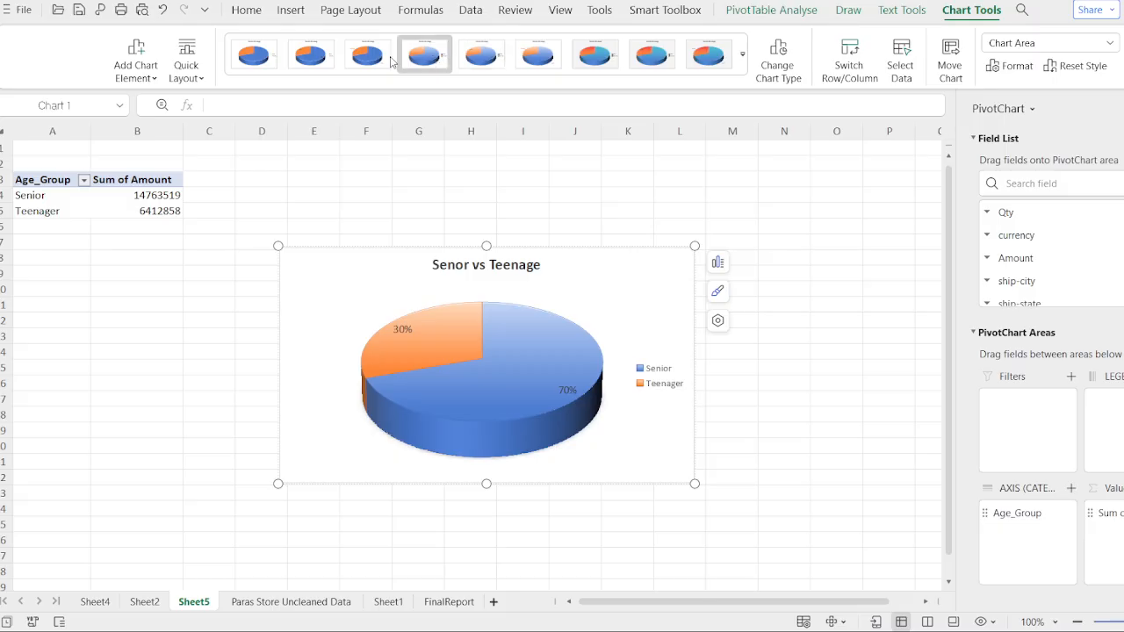
left_click(392, 60)
left_click(332, 59)
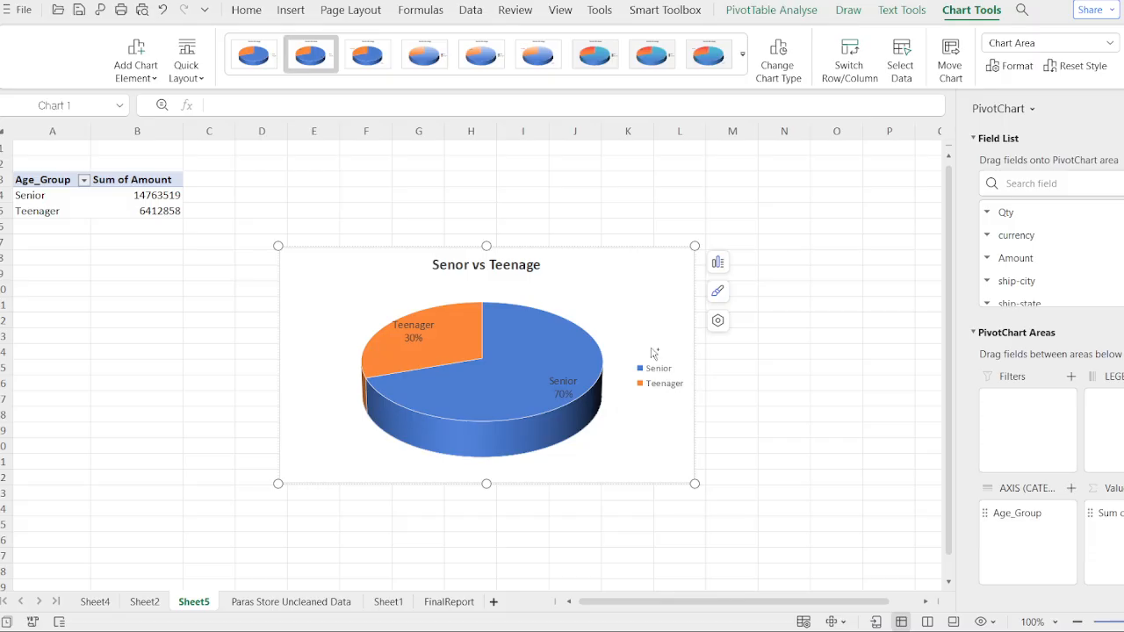
- Move the Senor vs Teenage chart from Sheet5 onto the FinalReport sheet beside the Month slicer
key("Delete")
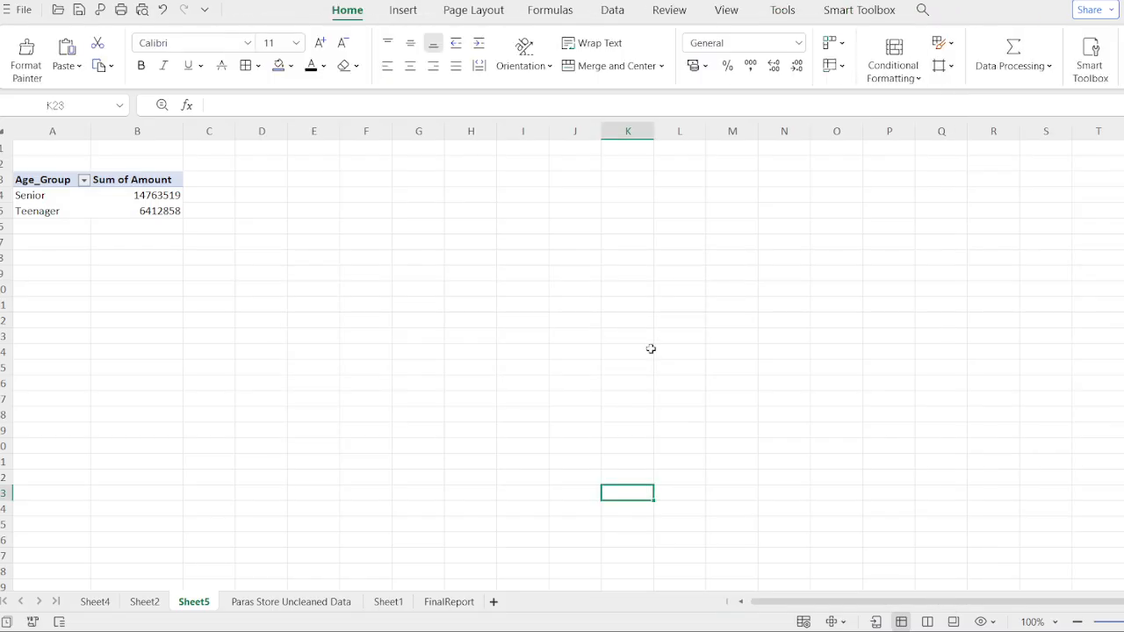
left_click(450, 602)
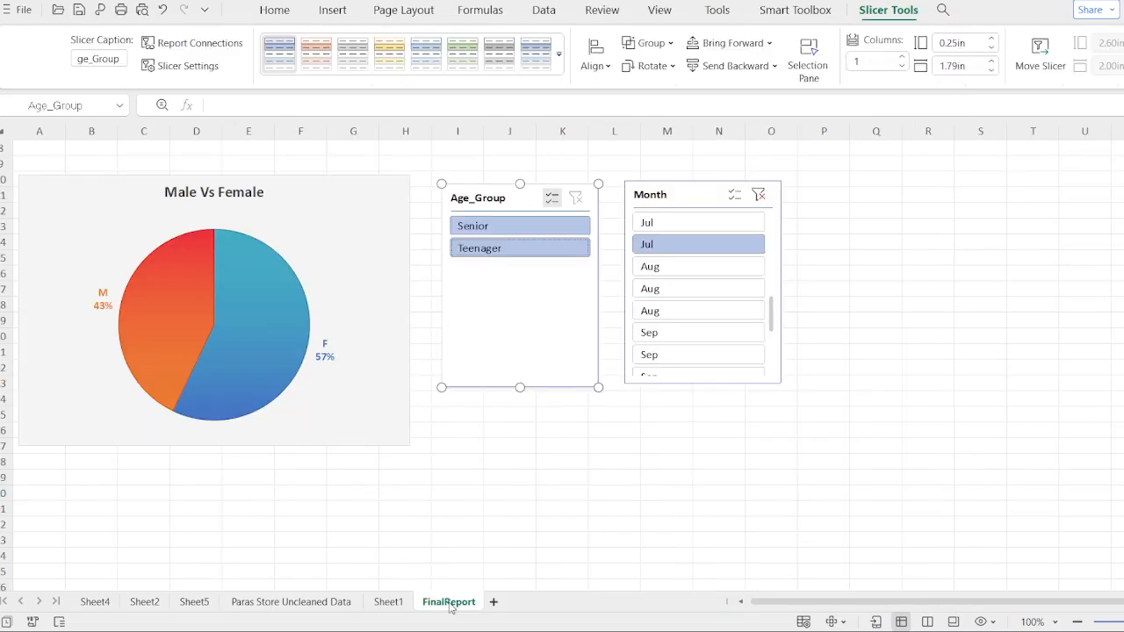
left_click(847, 225)
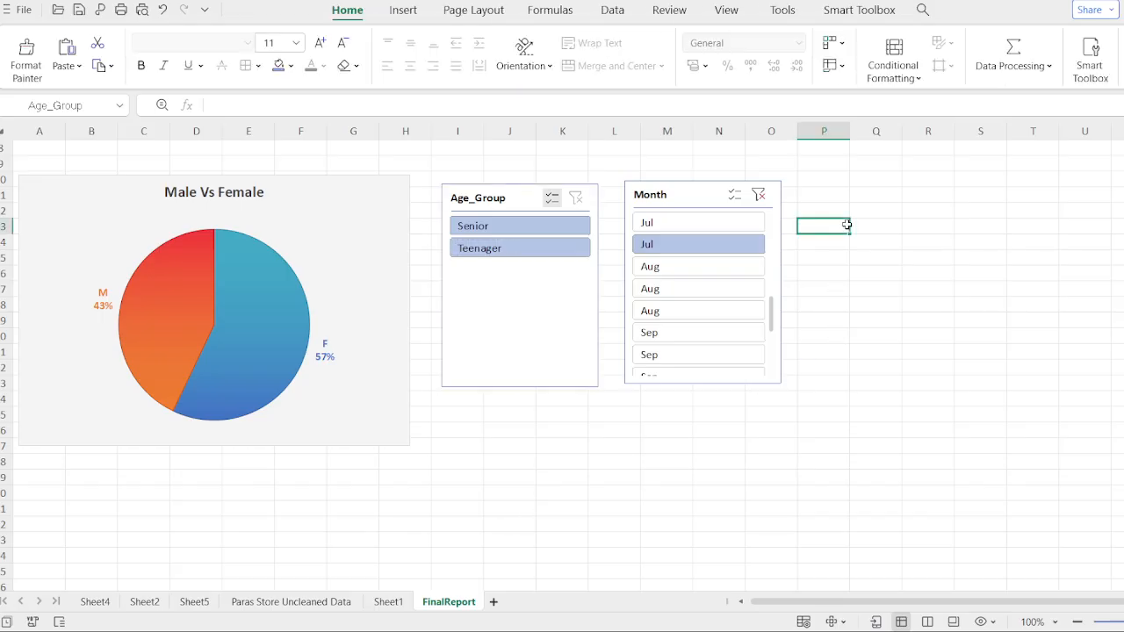
left_click(861, 192)
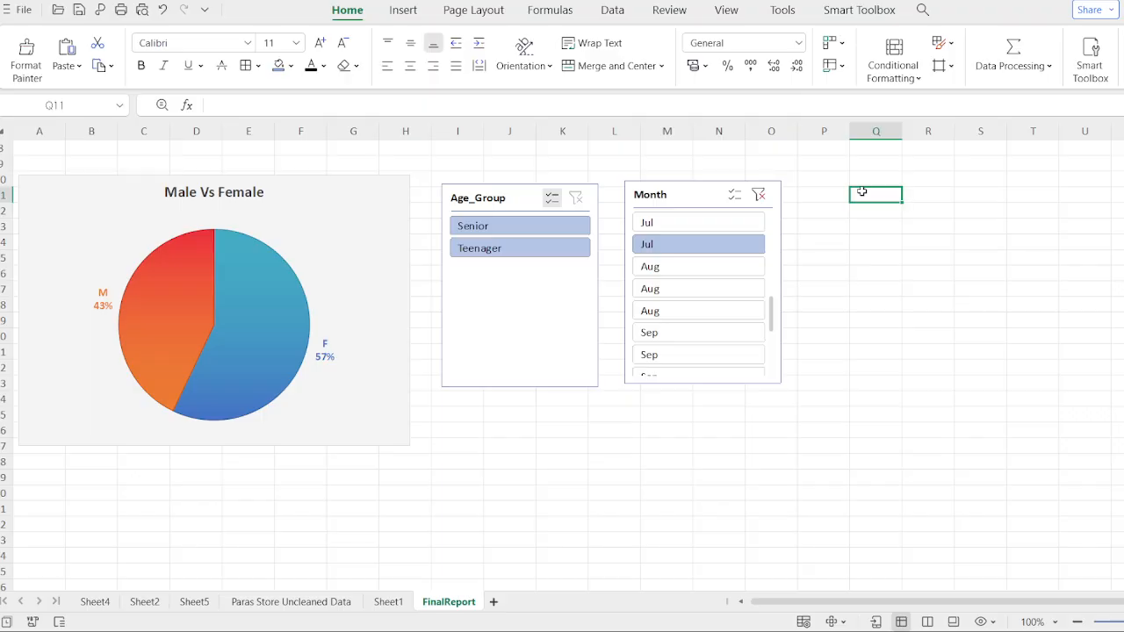
key("ctrl+v")
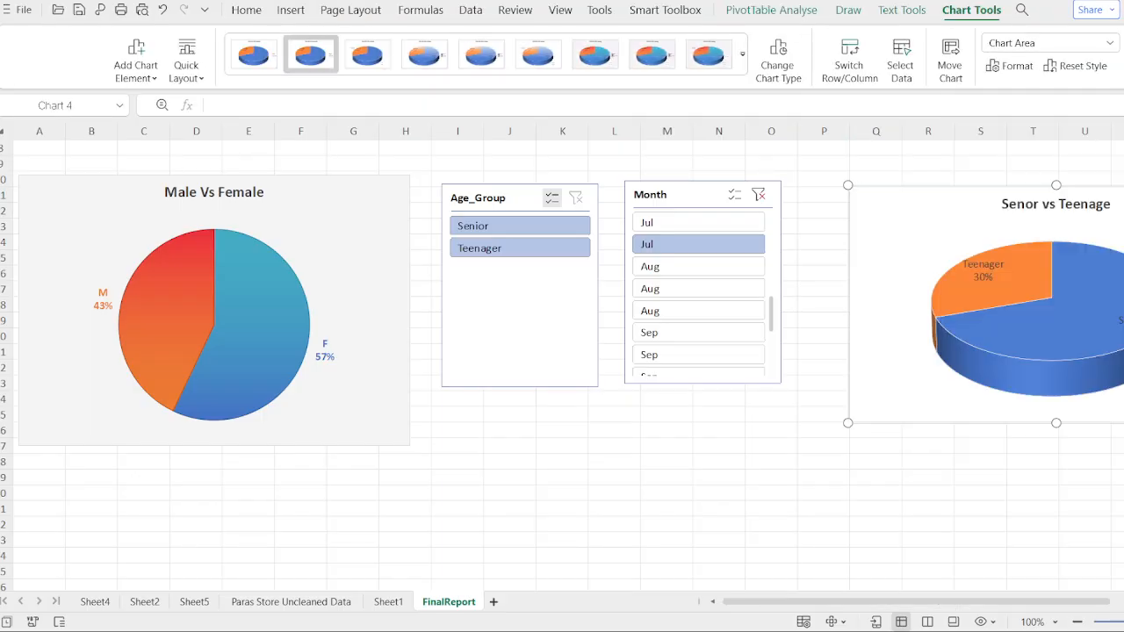
- Arrange the Age_Group slicer, Month slicer and Senor vs Teenage chart closer together in a row beside the Male Vs Female chart
left_click(1091, 204)
mouse_move(1090, 205)
left_mouse_down()
mouse_move(1123, 214)
mouse_move(1080, 208)
mouse_move(1106, 208)
mouse_move(1096, 204)
left_mouse_up()
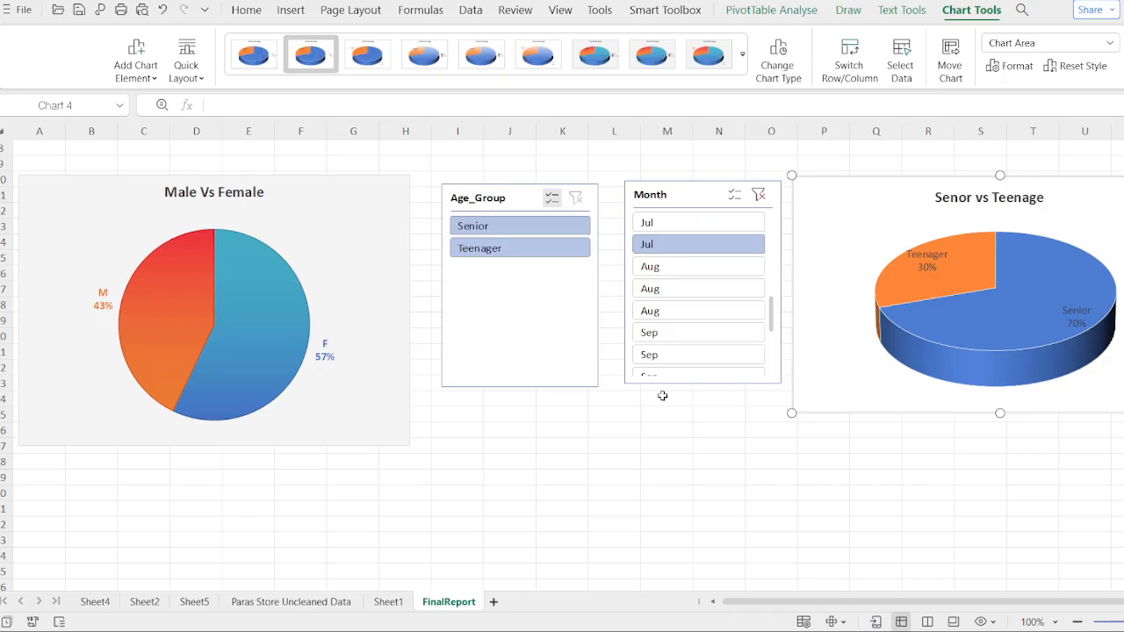
left_click_drag(507, 197, 481, 196)
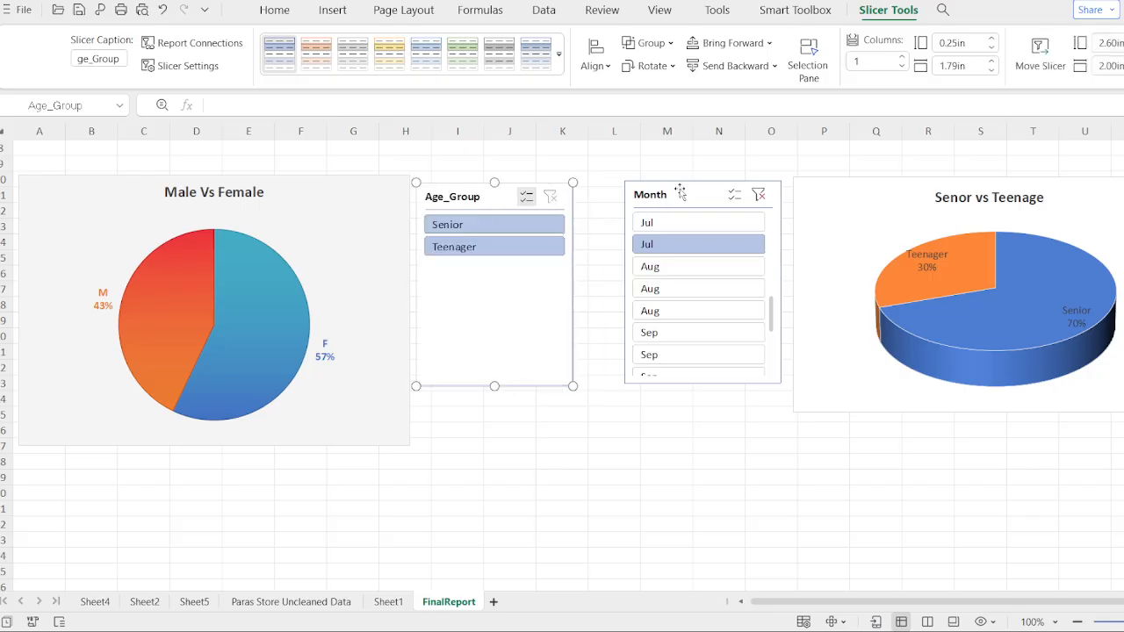
left_click_drag(672, 194, 667, 192)
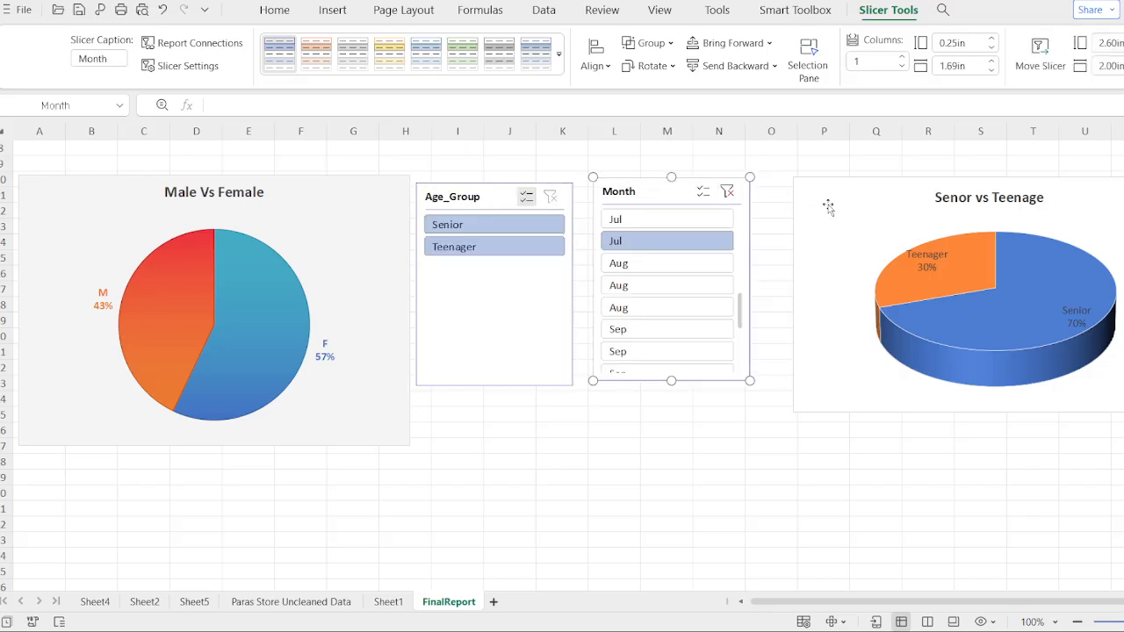
left_click_drag(848, 195, 811, 195)
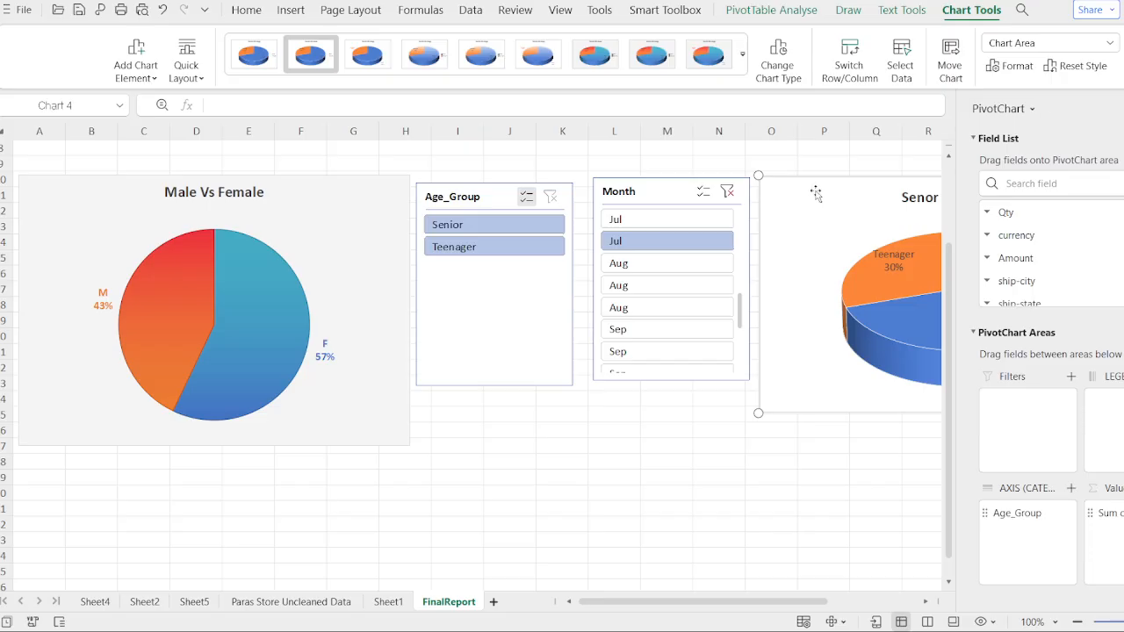
left_click(1122, 109)
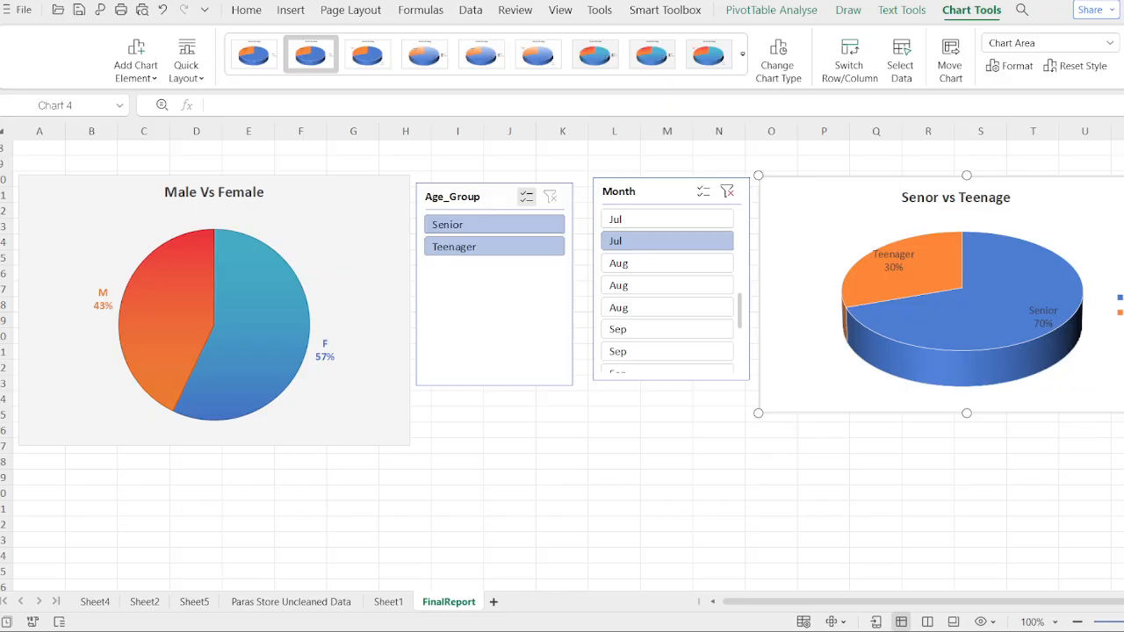
- Test the Month slicer by filtering on different Jul and Aug entries to see the charts update
left_click(670, 285)
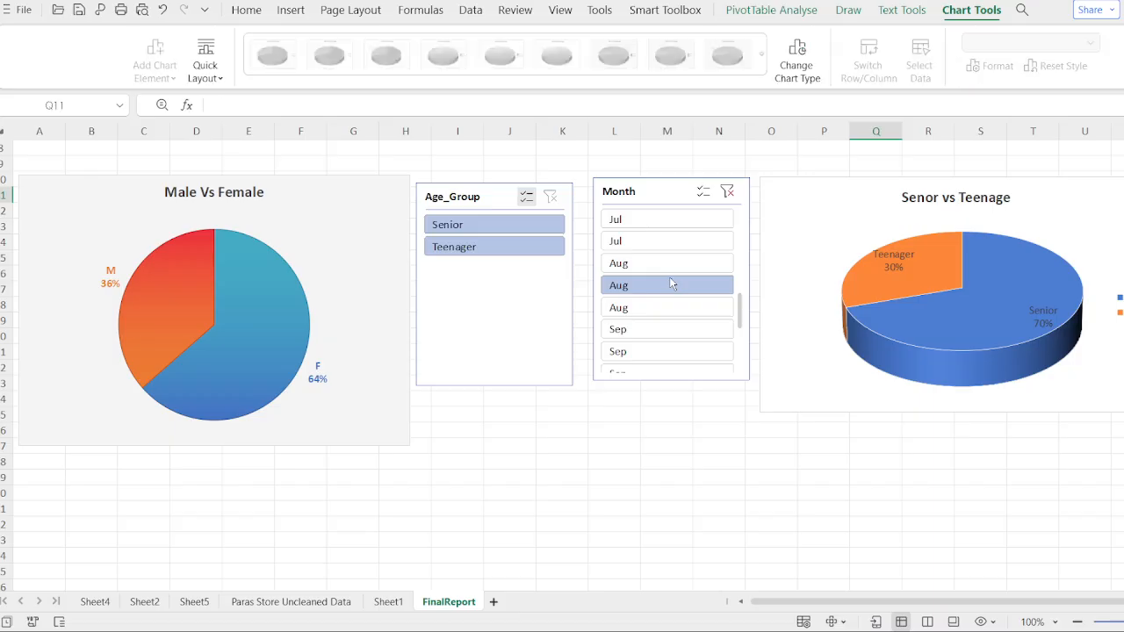
left_click(670, 244)
left_click(683, 220)
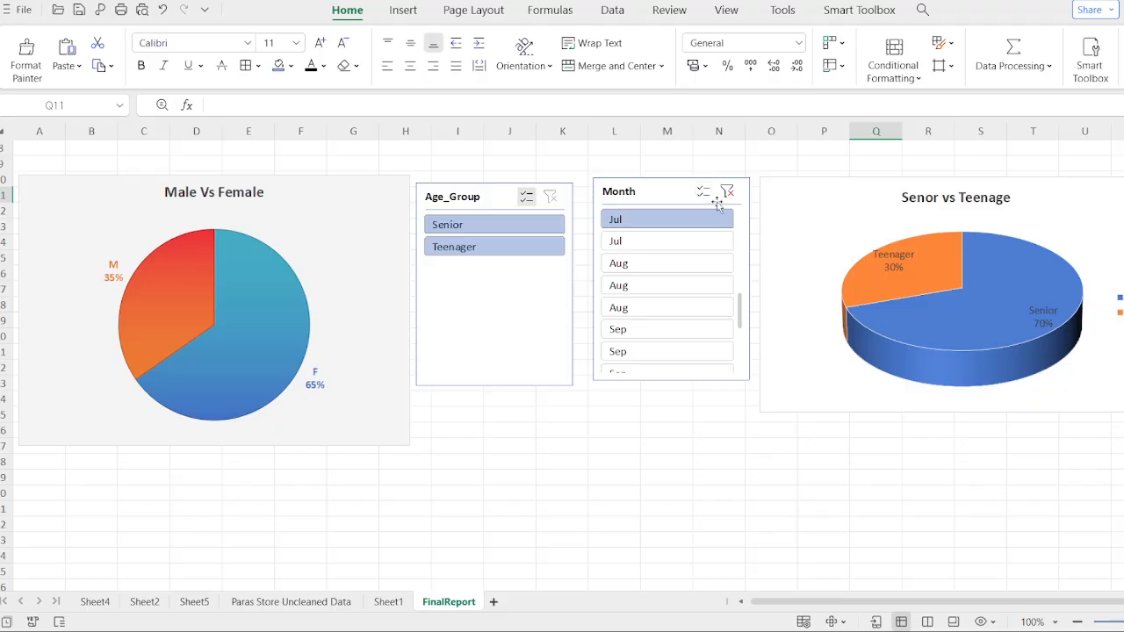
left_click(527, 197)
left_click(676, 182)
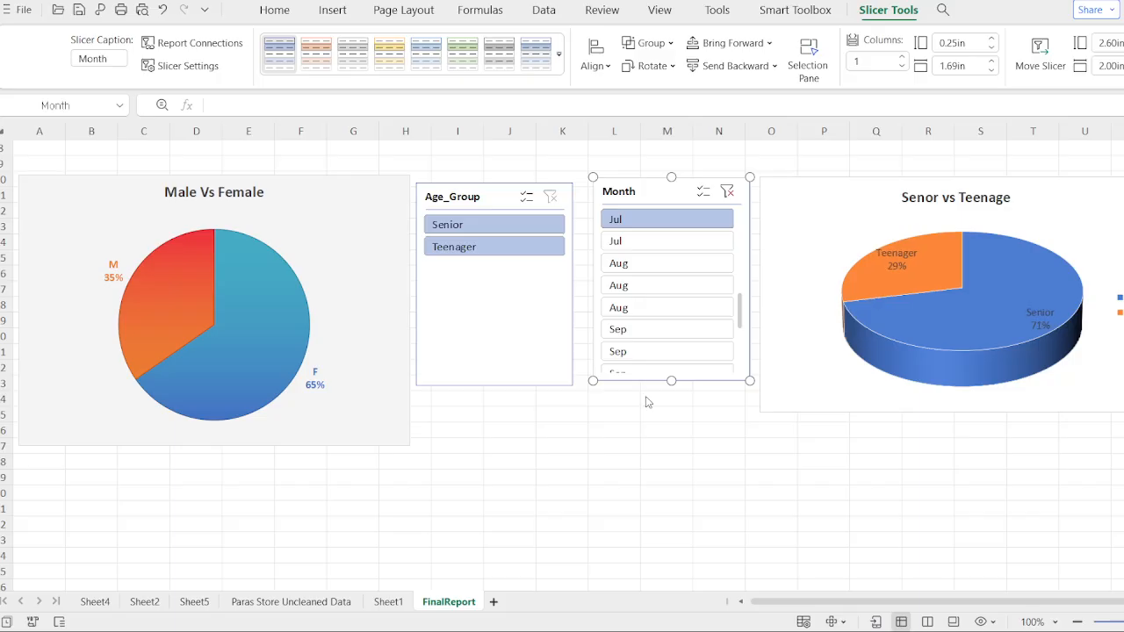
left_click(650, 262)
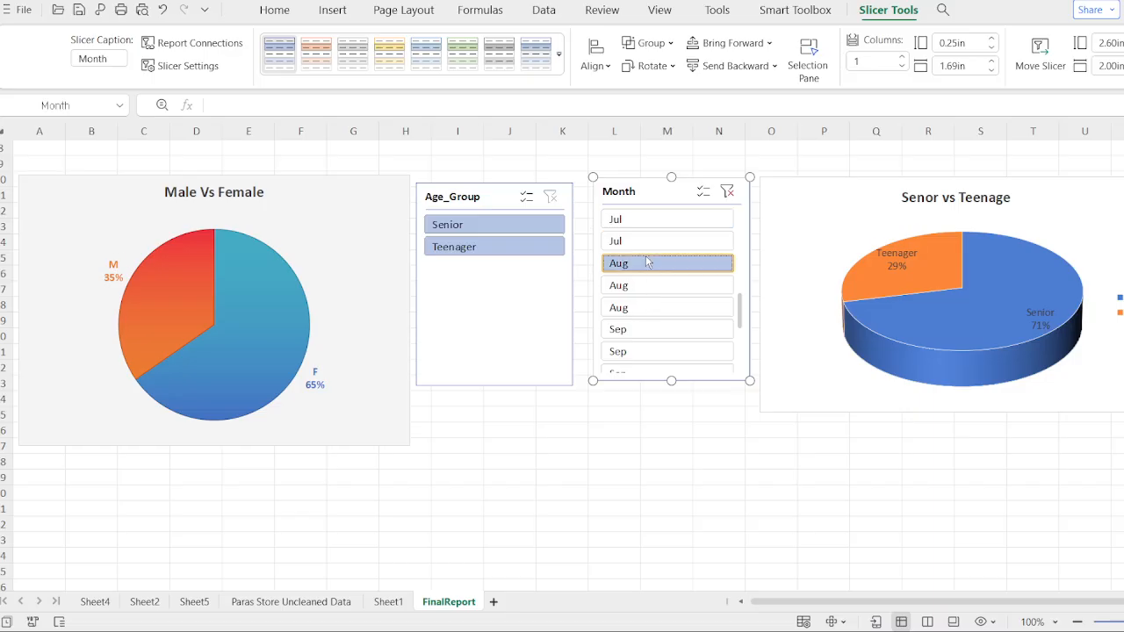
left_click(654, 308)
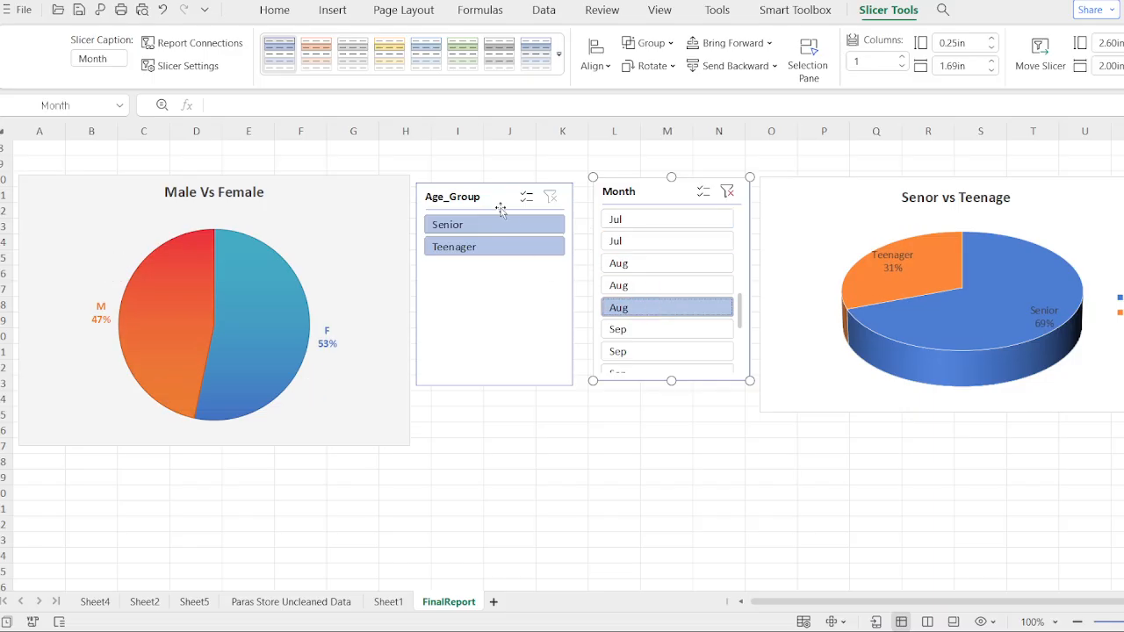
- Test the Age_Group slicer with Senior and Teenager selections alongside month picks, then clear both slicer filters
left_click(506, 198)
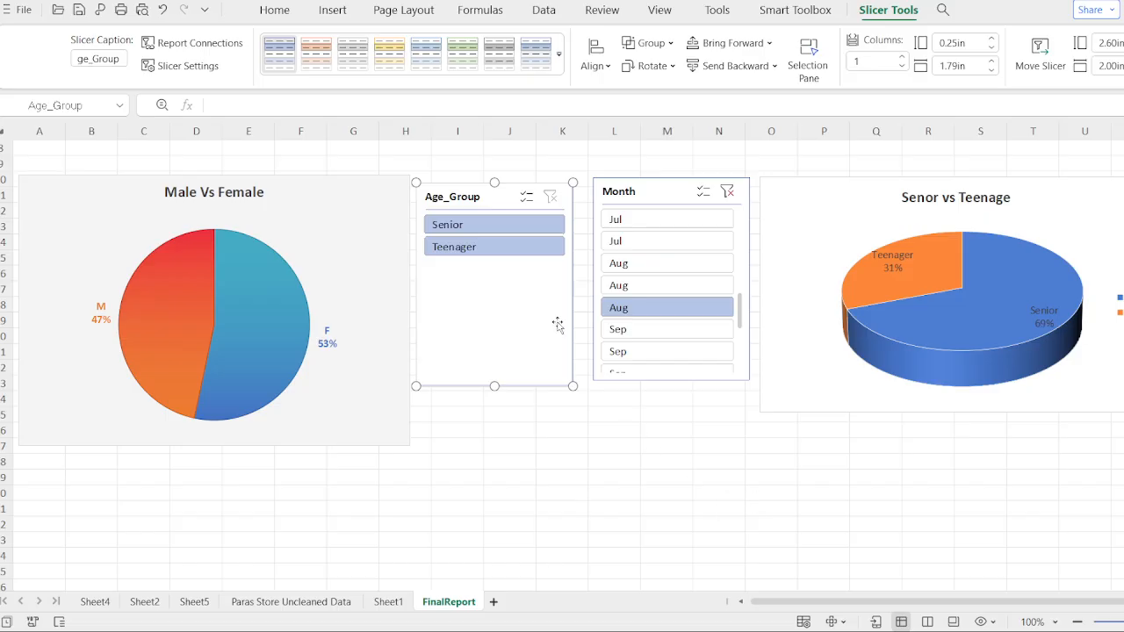
left_click(516, 231)
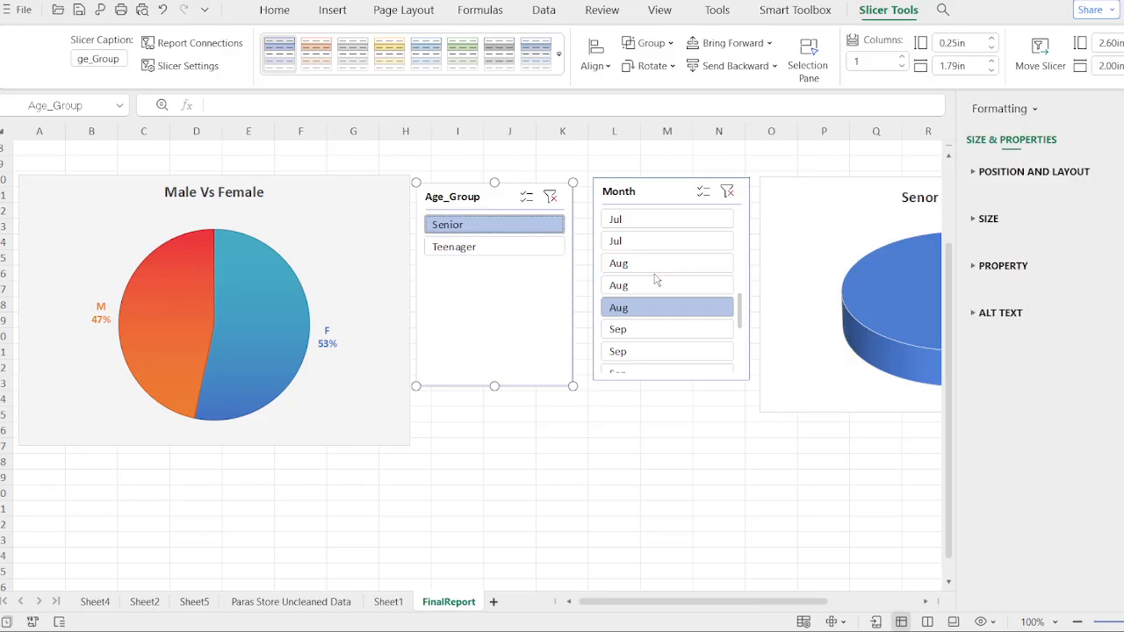
left_click(655, 329)
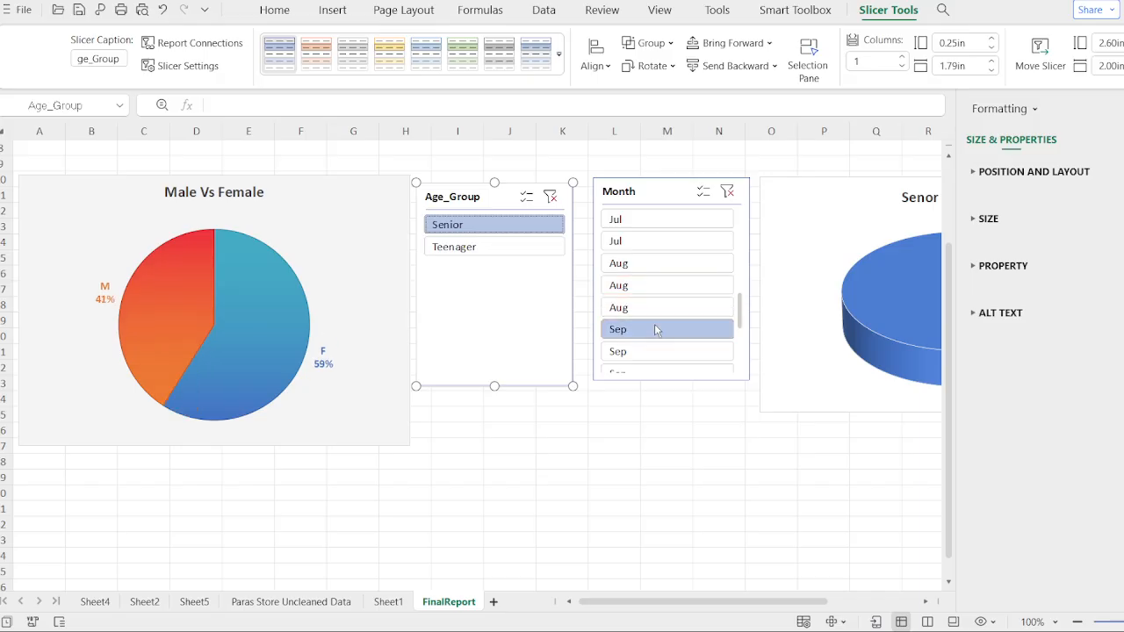
left_click(647, 244)
left_click(522, 245)
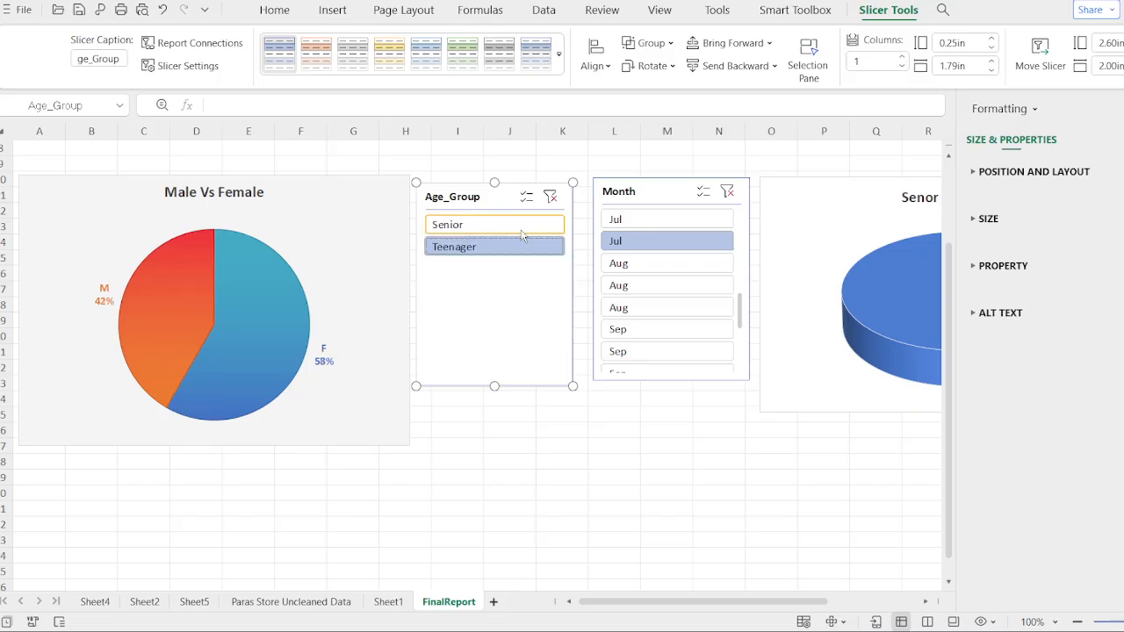
left_click(524, 232)
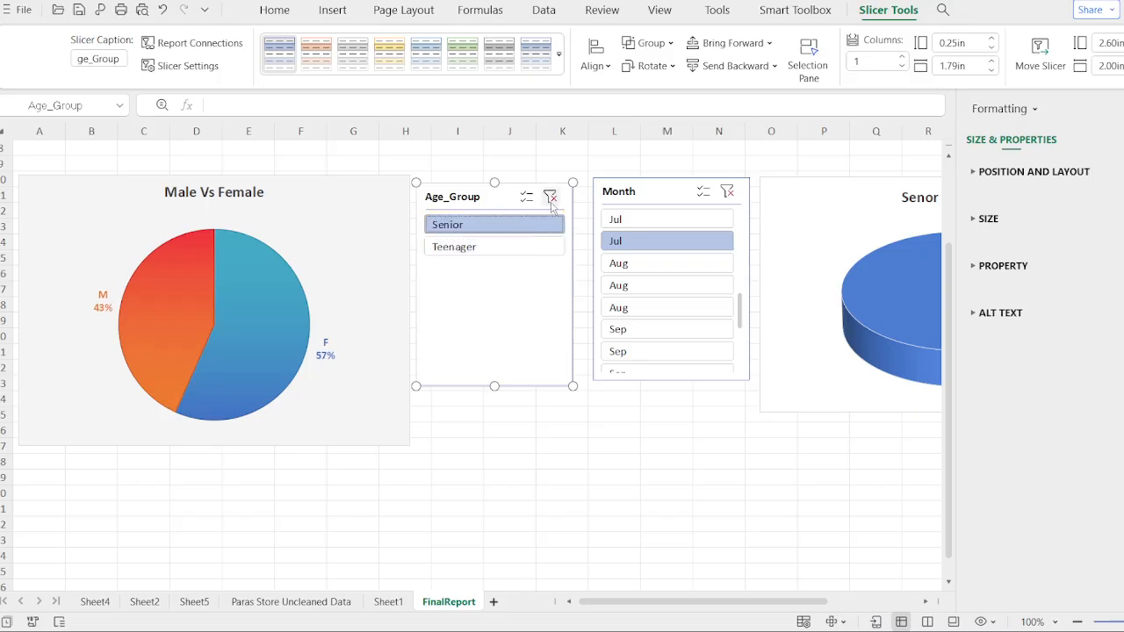
left_click(550, 197)
left_click(725, 194)
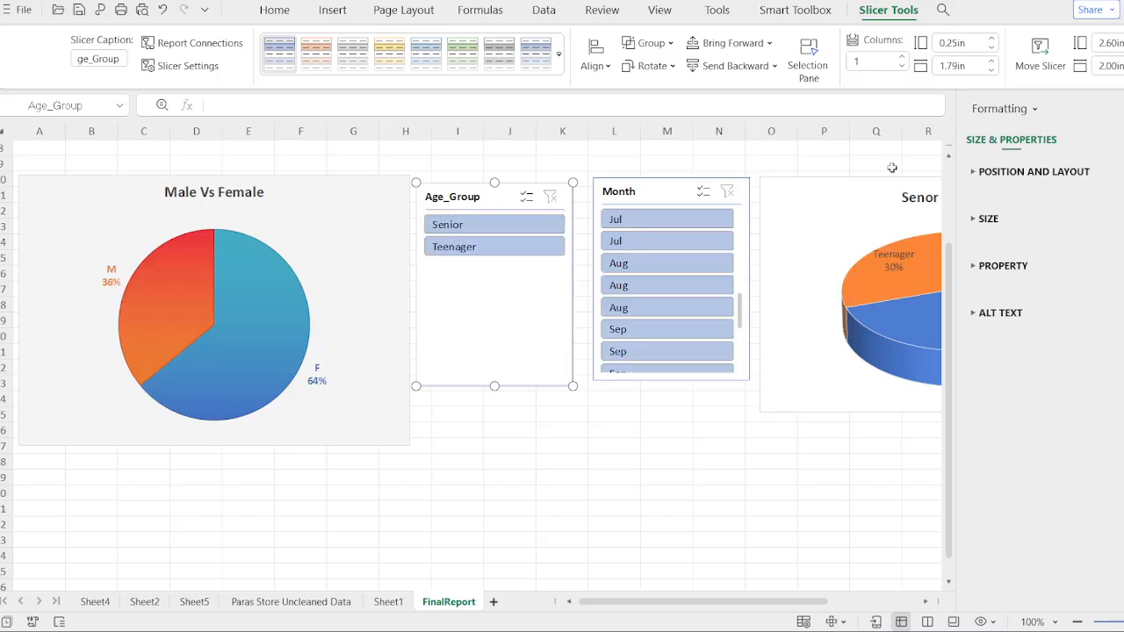
left_click(1122, 109)
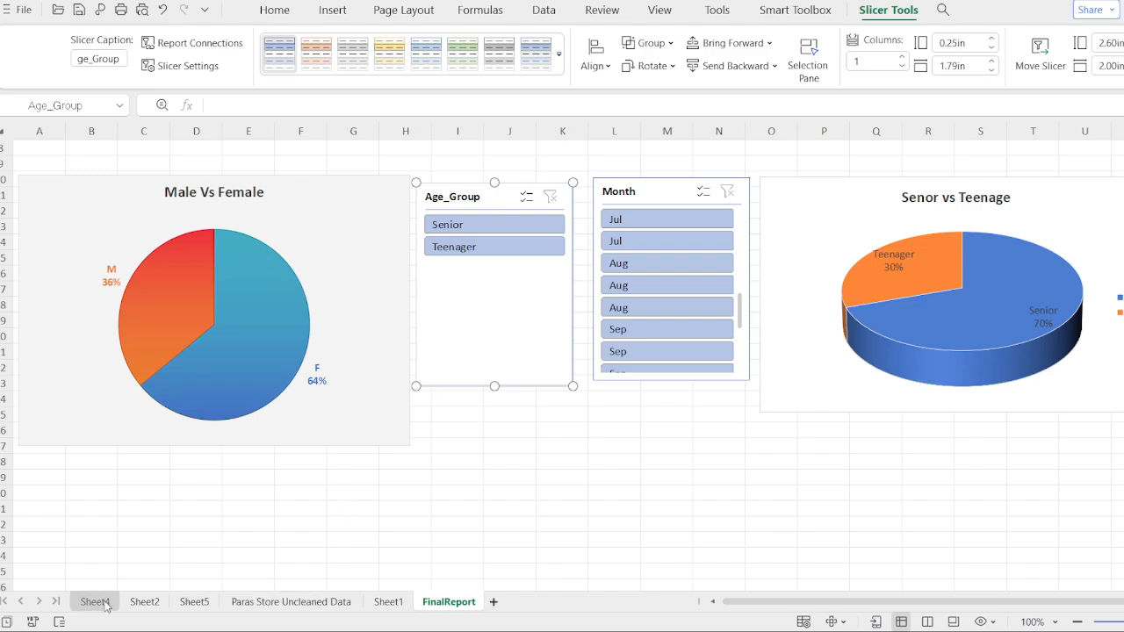
- Insert a new PivotChart from the Paras Store Uncleaned Data sheet on a new worksheet
left_click(280, 602)
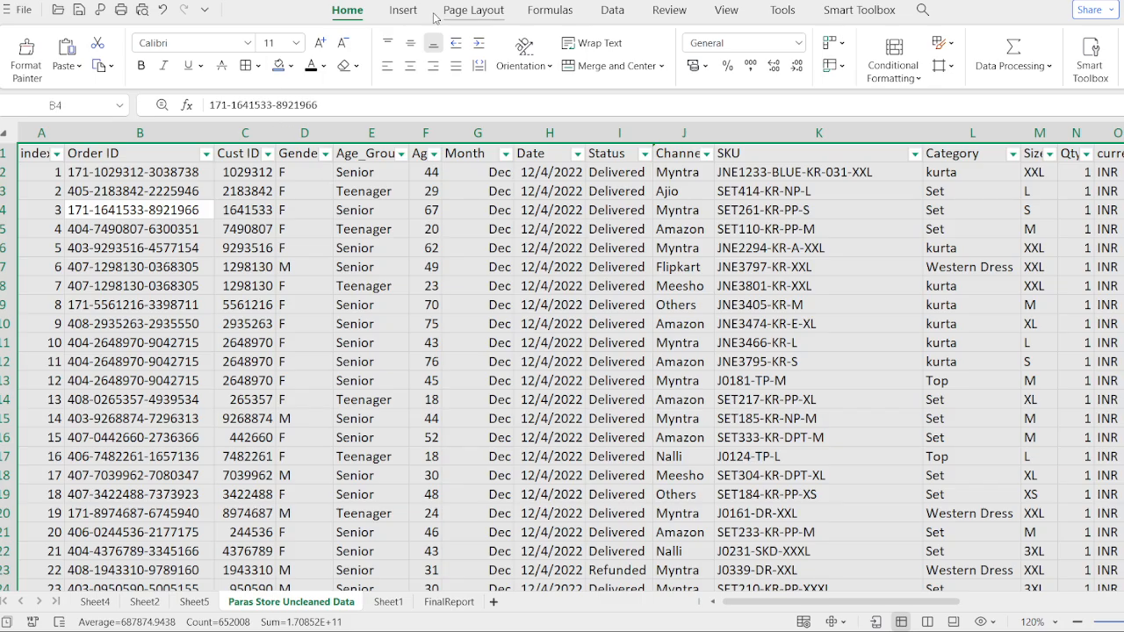
left_click(403, 12)
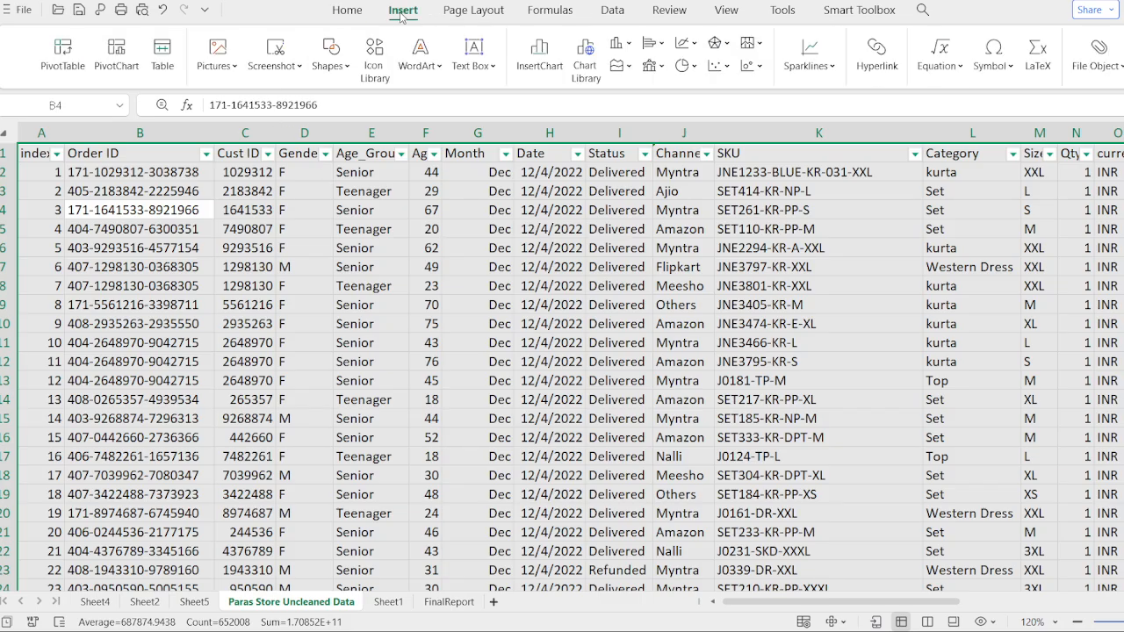
left_click(118, 51)
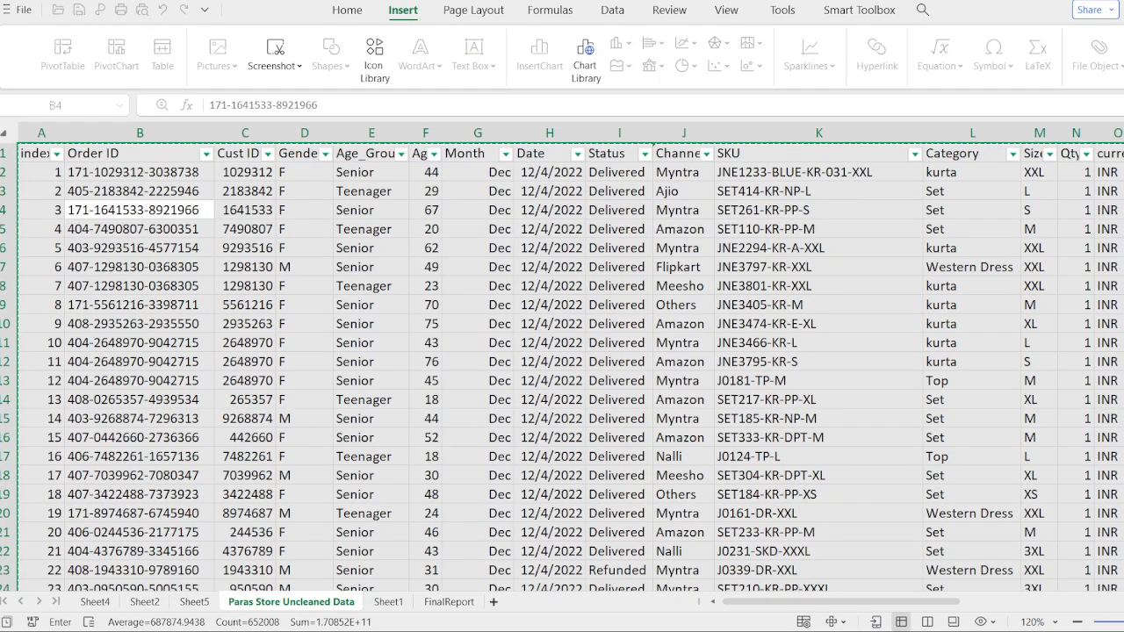
left_click(677, 506)
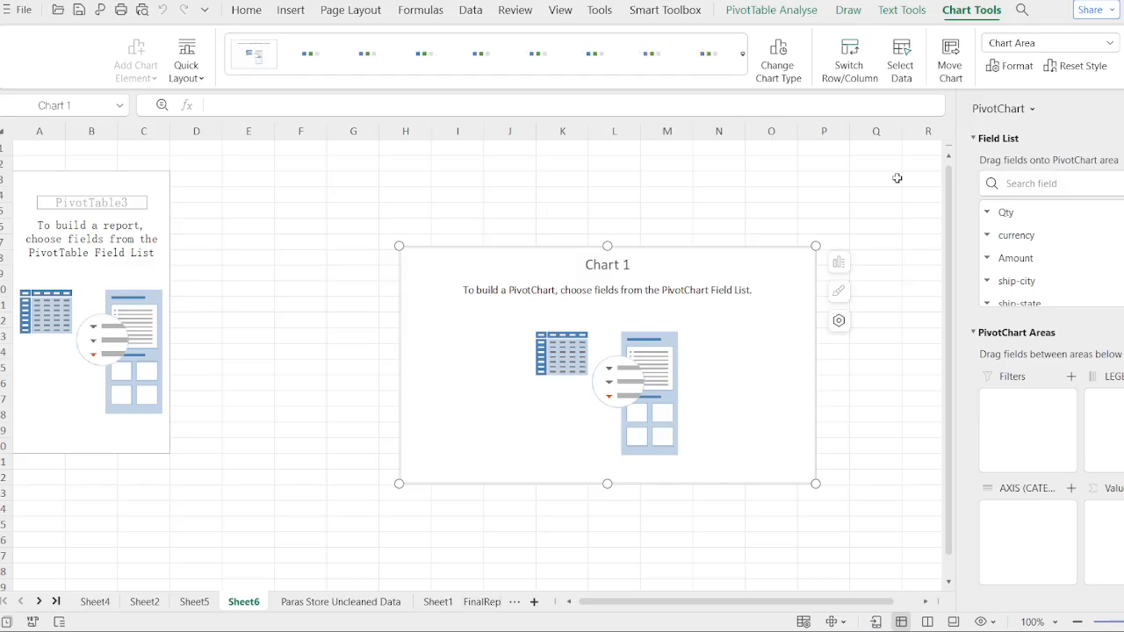
- Scroll through the PivotChart field list to review the available fields
scroll(1029, 246, "down", 3)
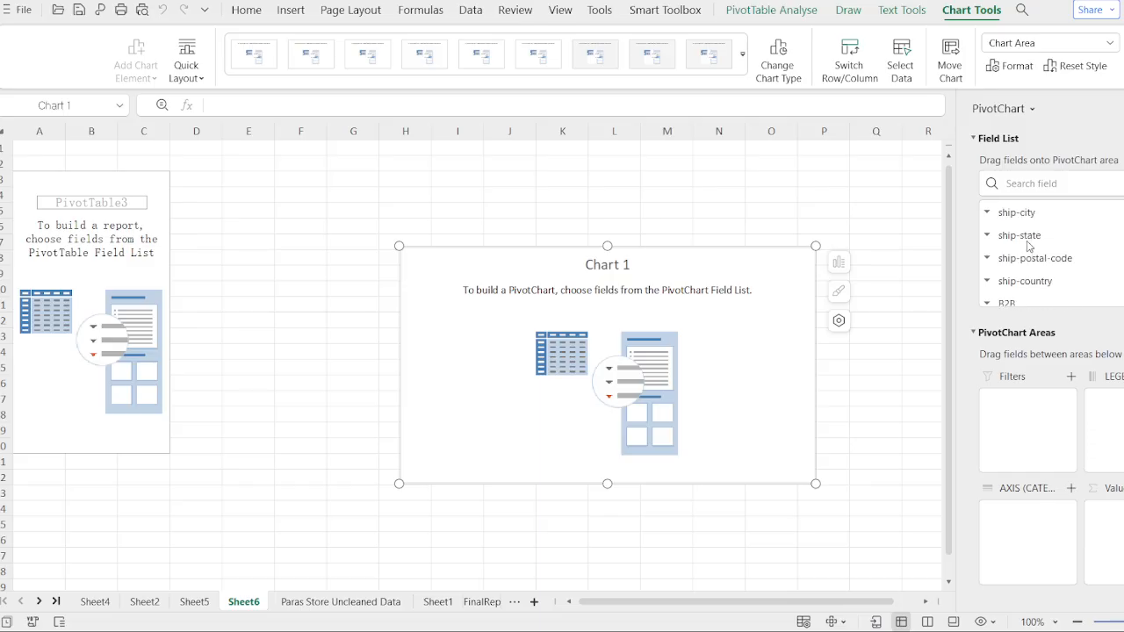
scroll(1028, 245, "up", 2)
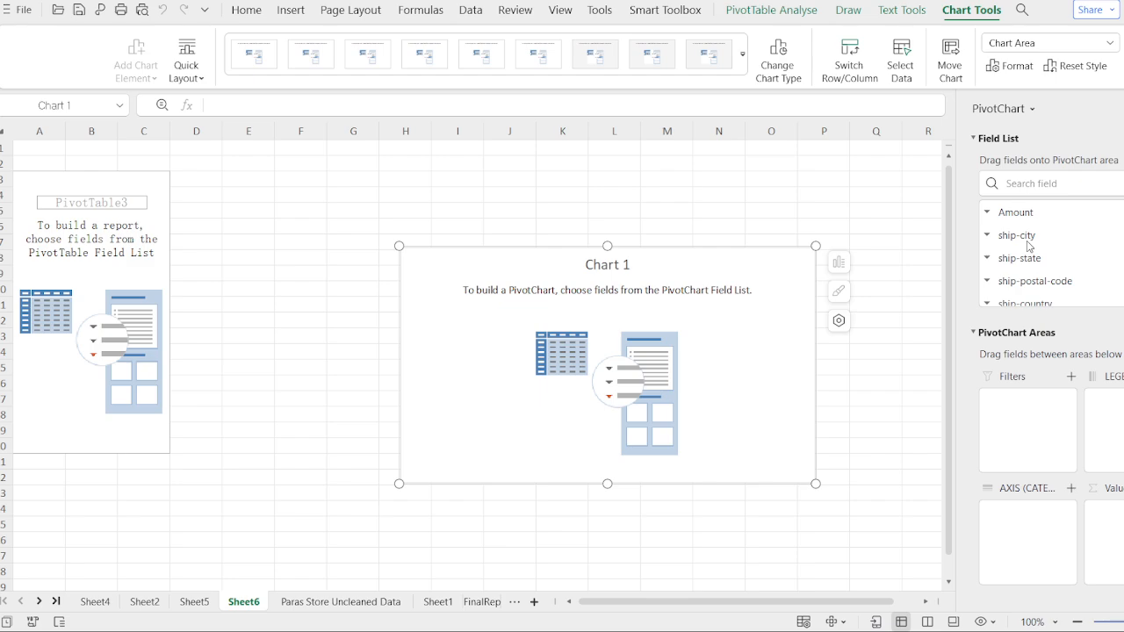
scroll(1029, 246, "down", 2)
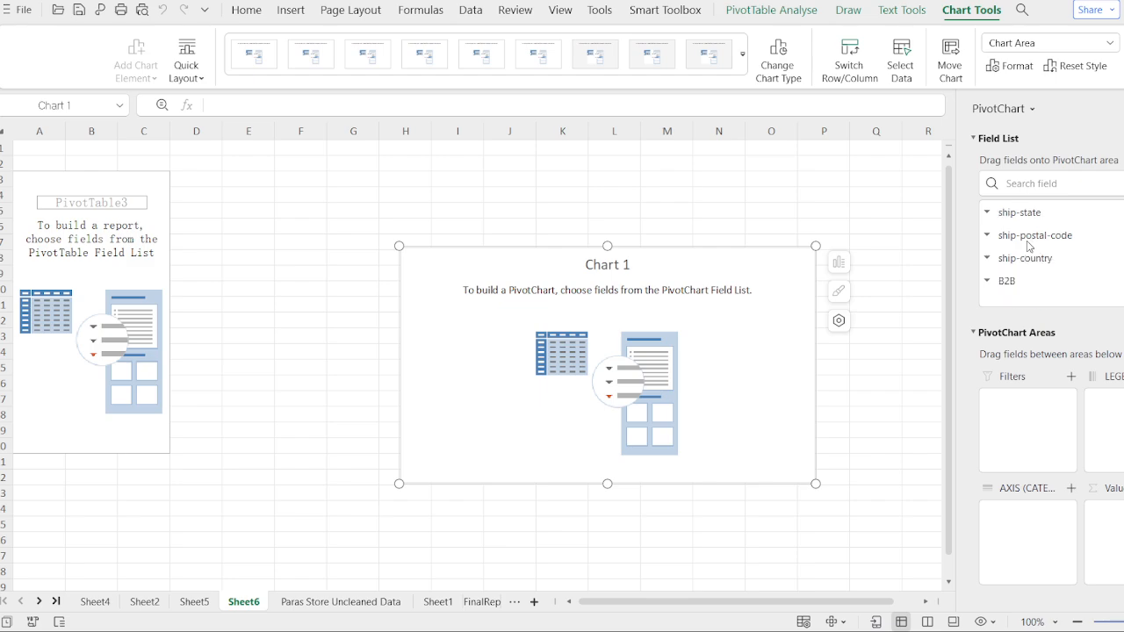
scroll(1029, 246, "up", 4)
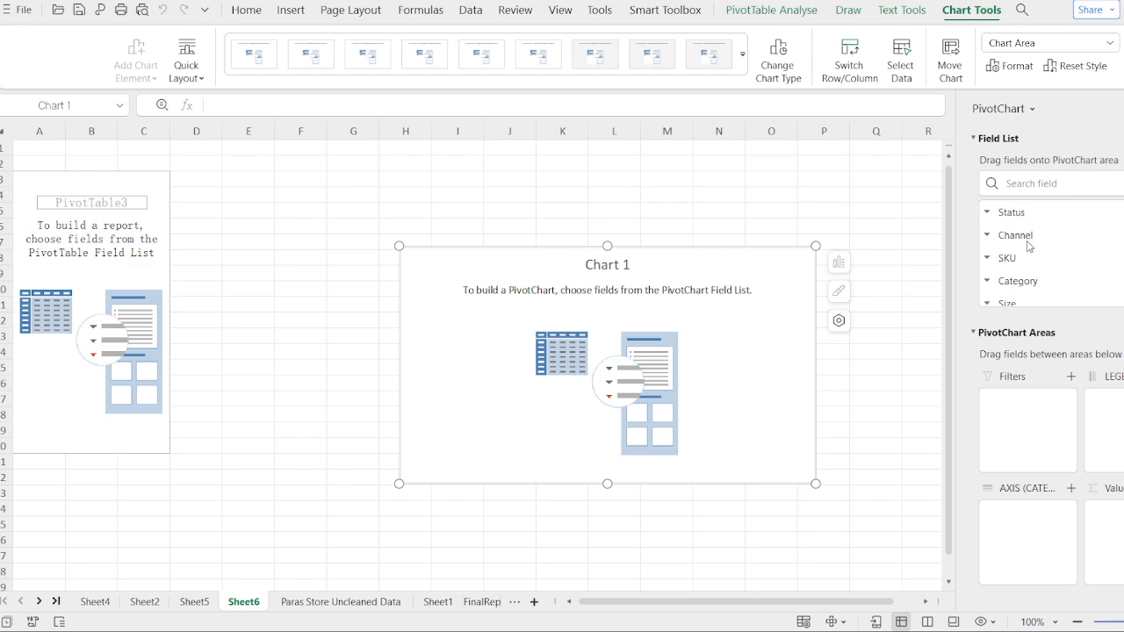
scroll(1029, 246, "up", 4)
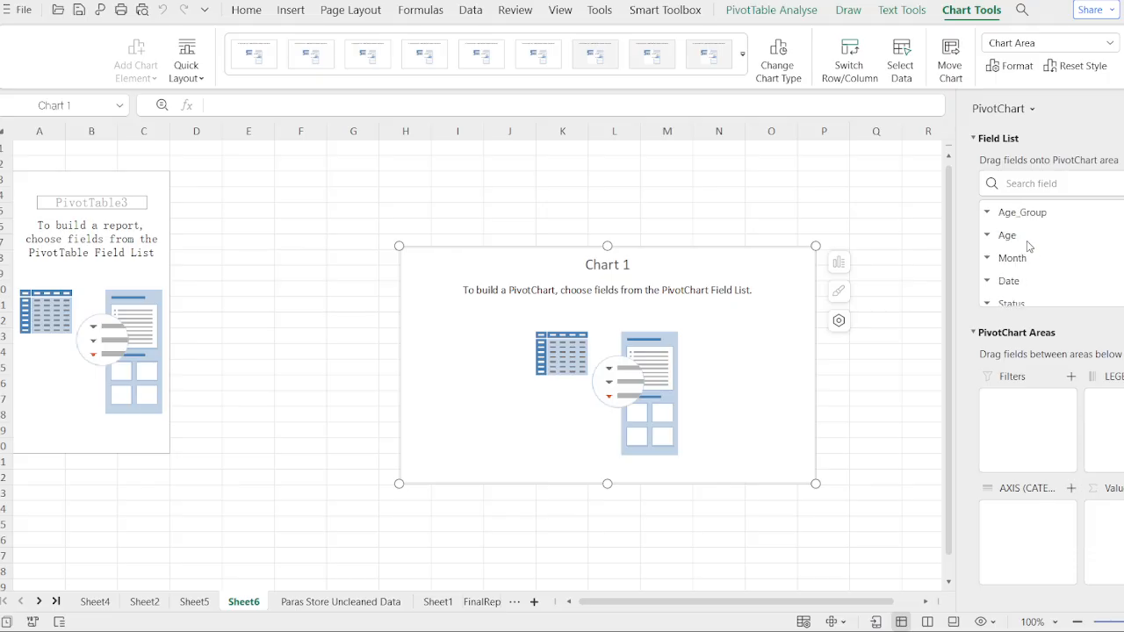
scroll(1029, 246, "up", 2)
scroll(1029, 246, "up", 2)
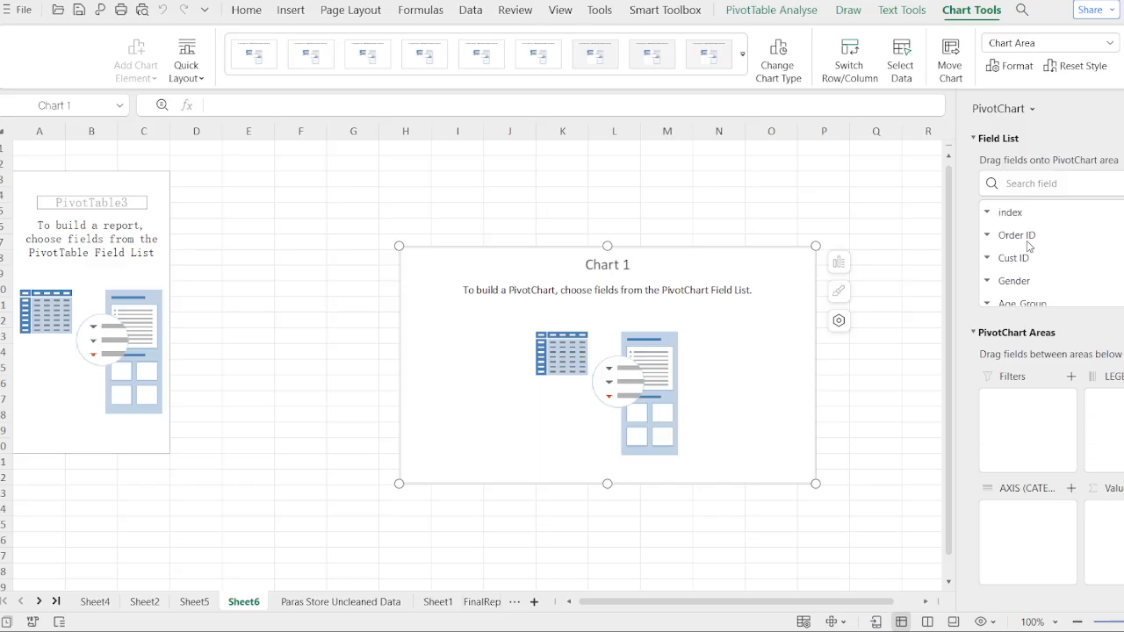
scroll(1029, 247, "down", 2)
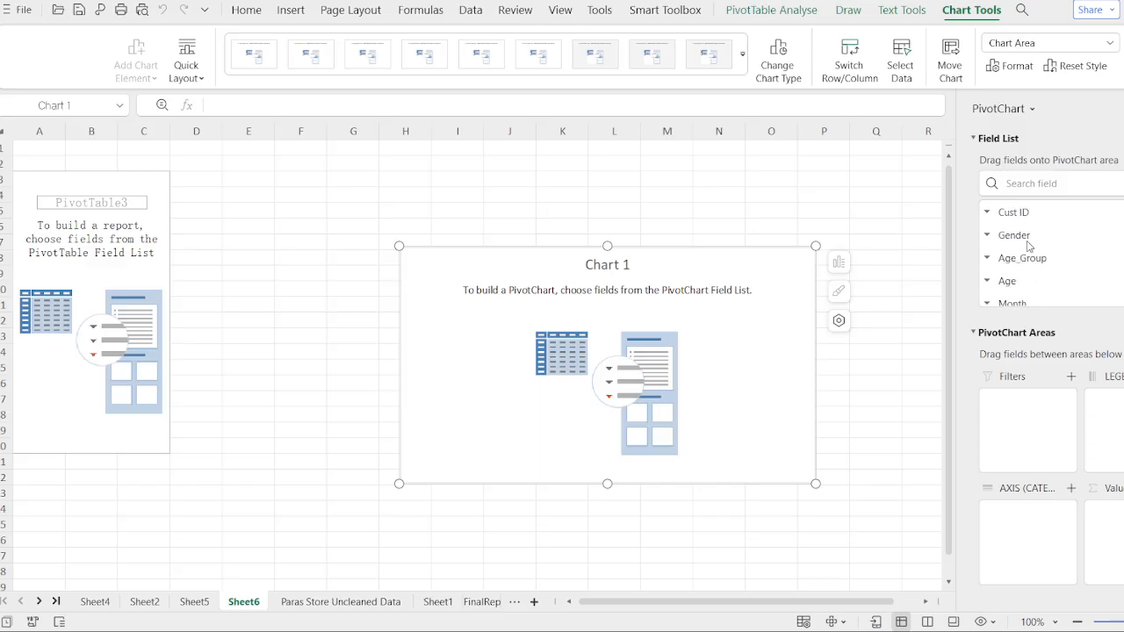
- Add Cust ID from the field list to the PivotChart's values area
scroll(1028, 245, "down", 1)
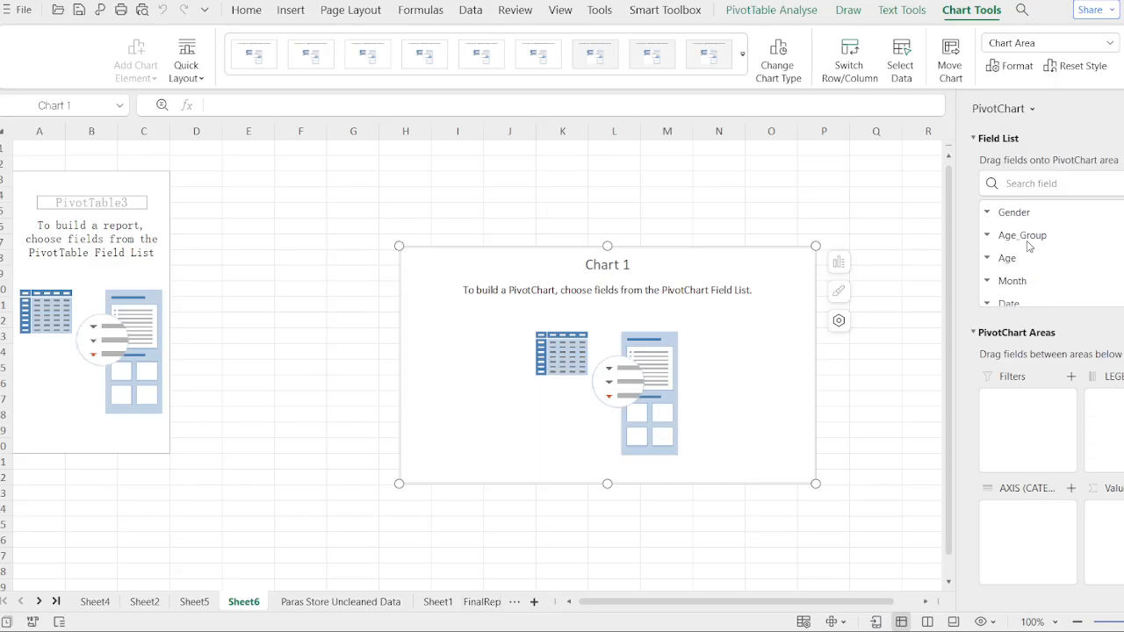
scroll(1029, 246, "down", 3)
scroll(1029, 246, "up", 4)
scroll(1029, 247, "up", 2)
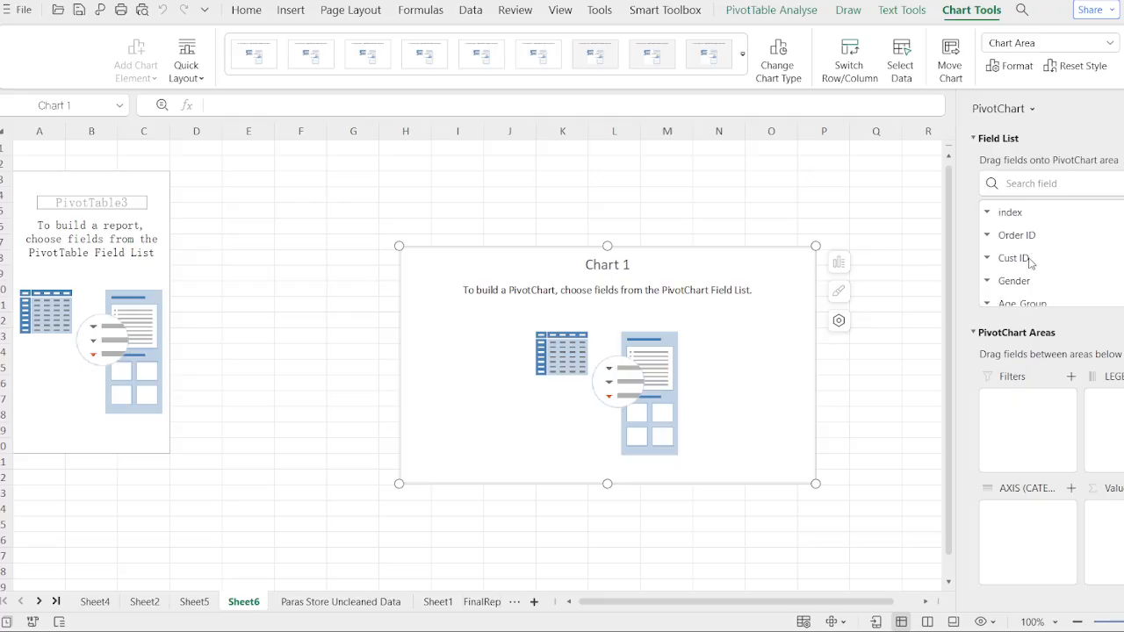
left_click(1029, 261)
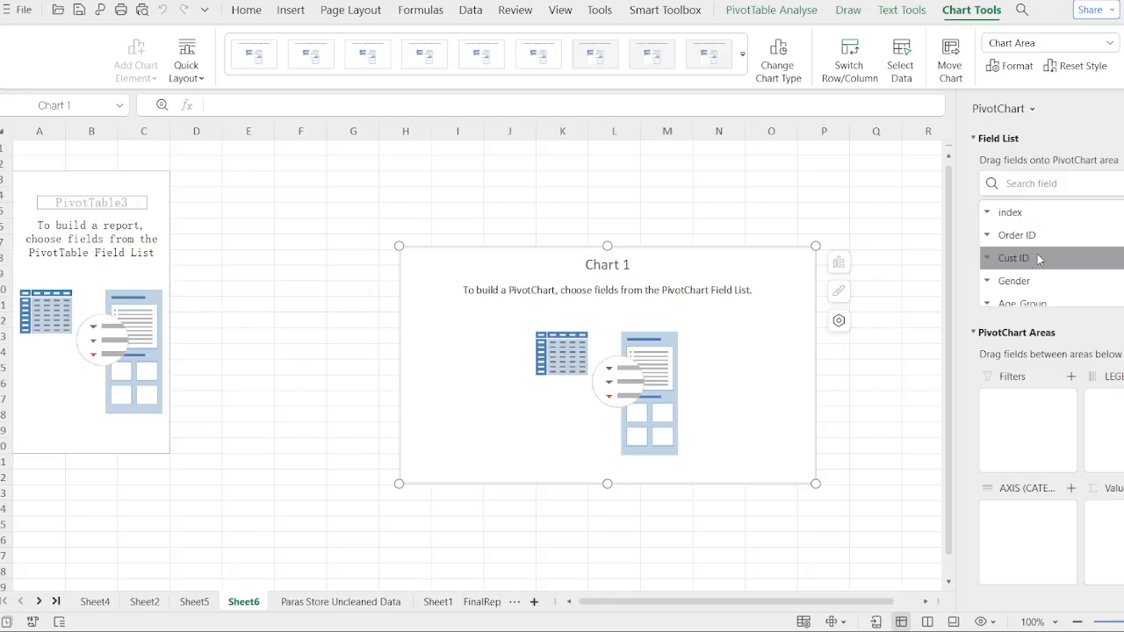
left_click_drag(1038, 258, 1108, 518)
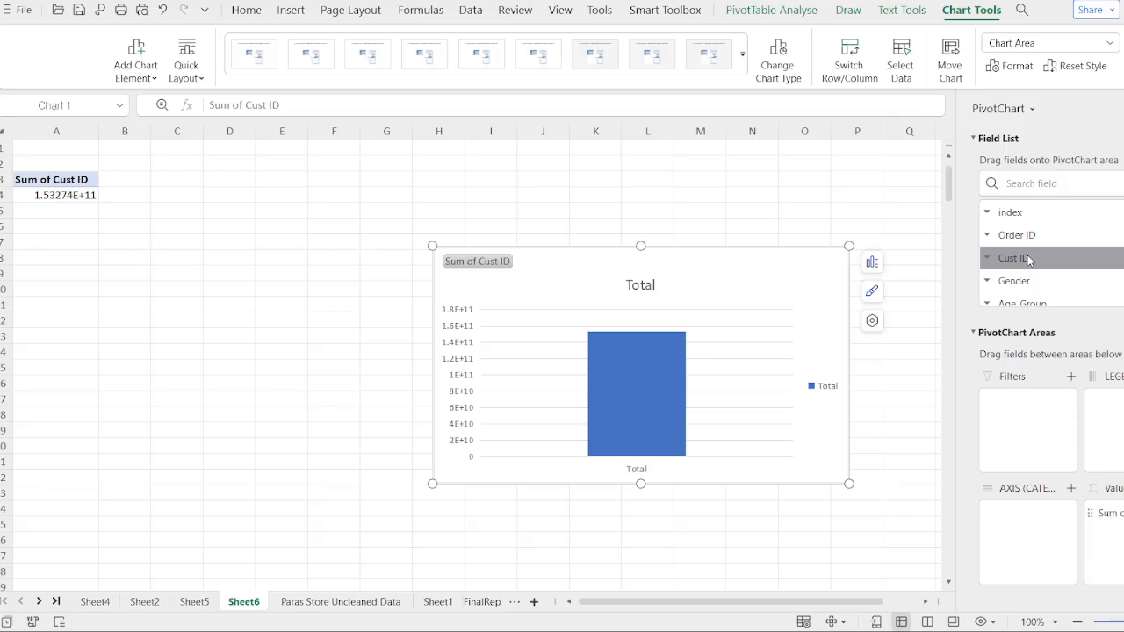
- Add the Status field to the PivotChart's axis categories
scroll(1031, 237, "down", 1)
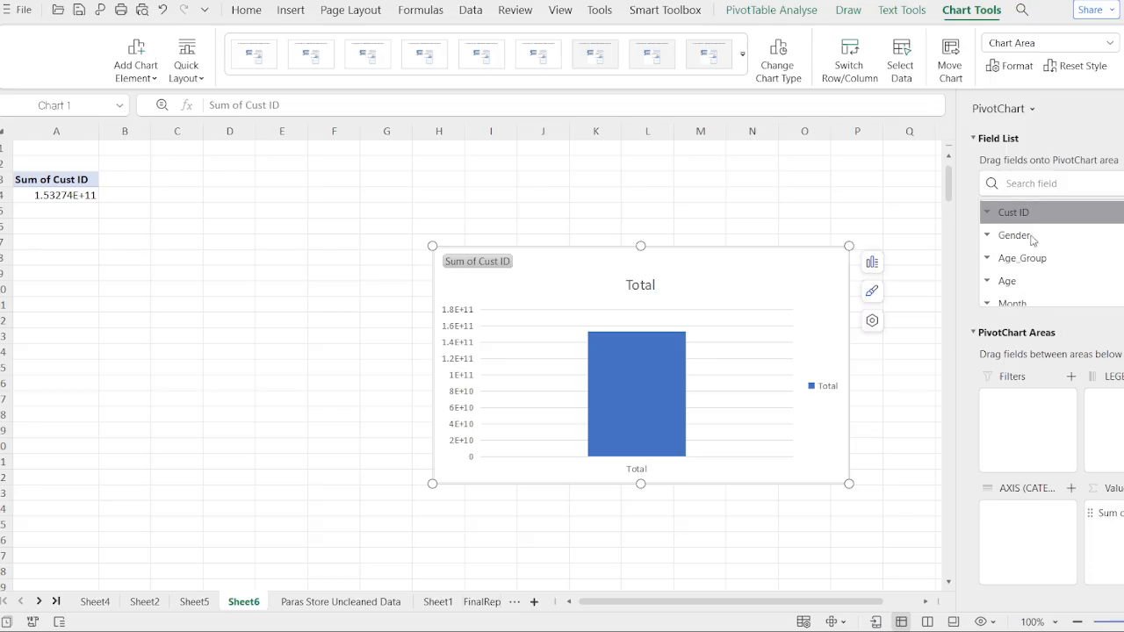
scroll(1032, 275, "down", 1)
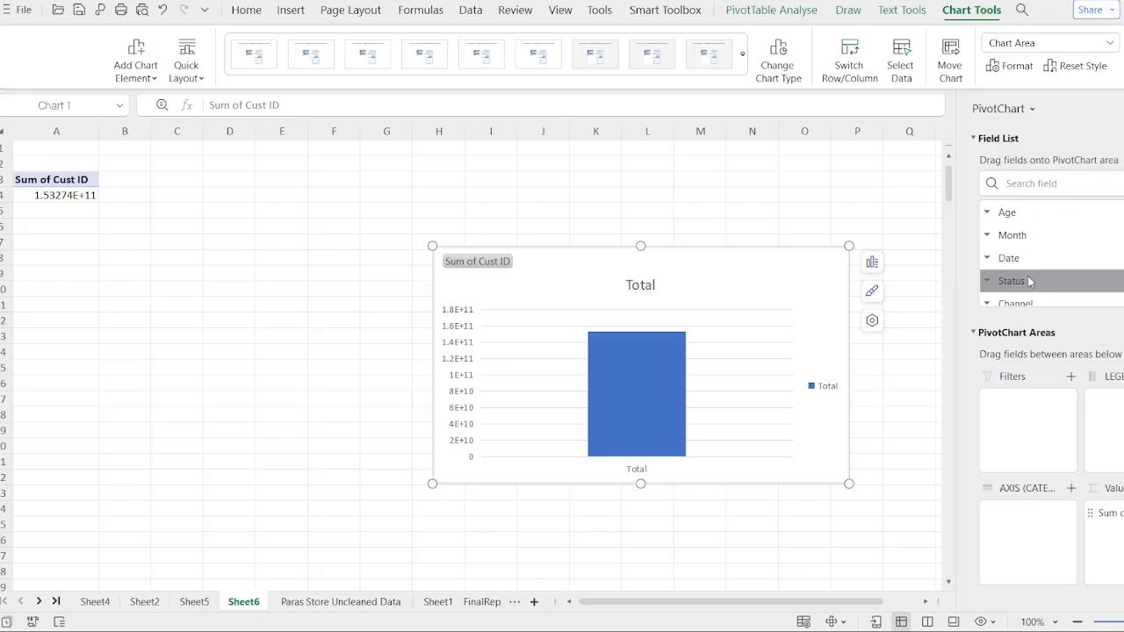
left_click_drag(1030, 279, 1036, 518)
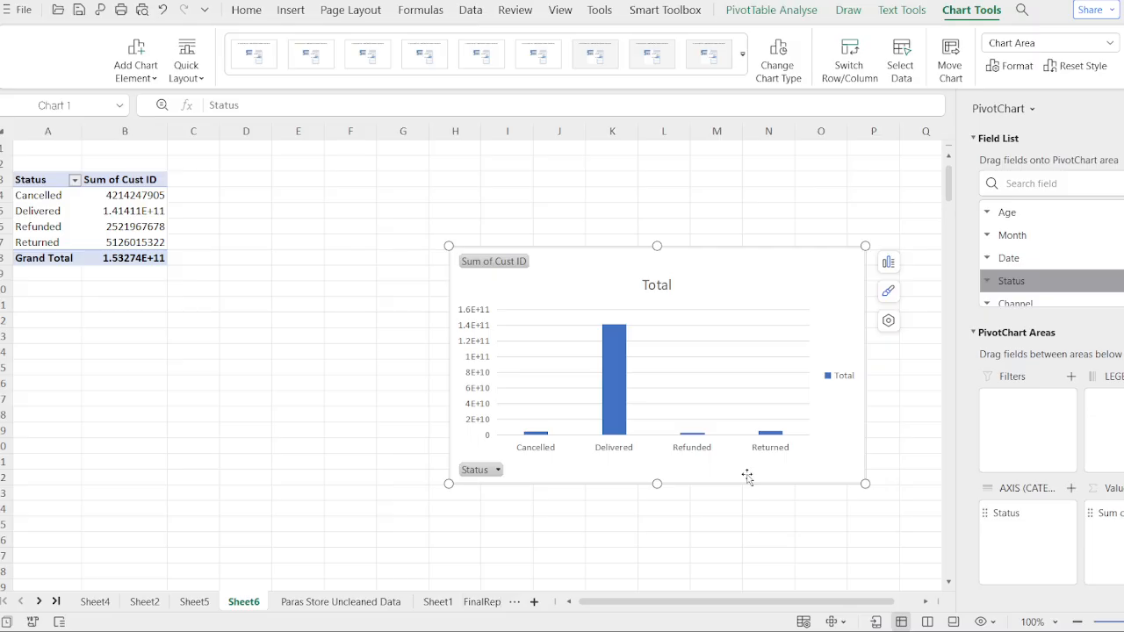
- Change the Status PivotChart into a pie chart
left_click(633, 395)
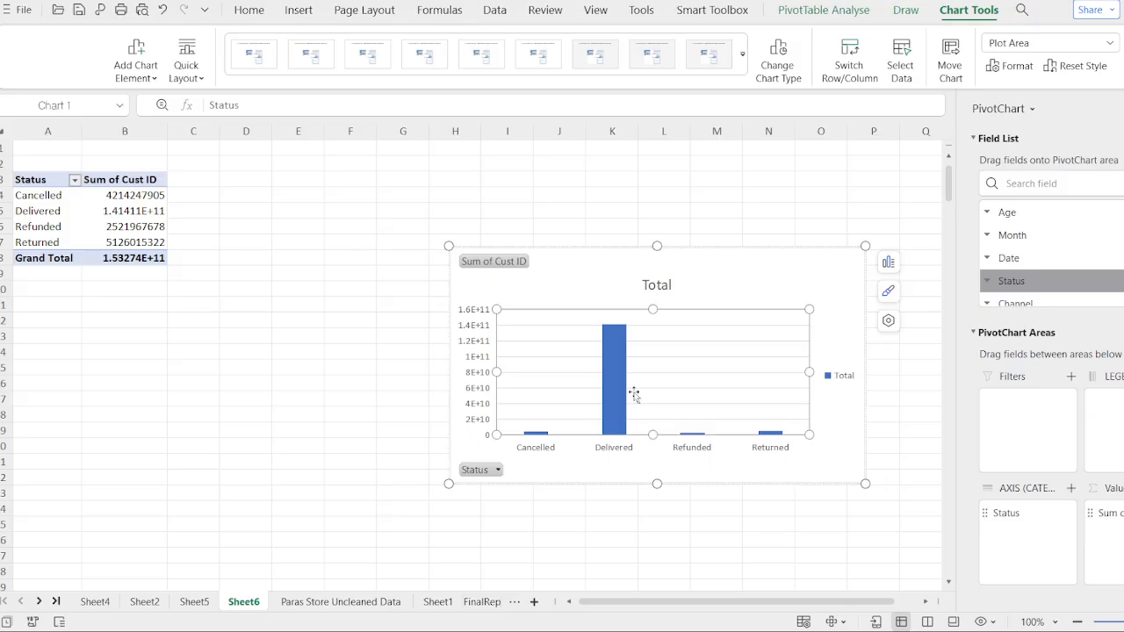
key("Escape")
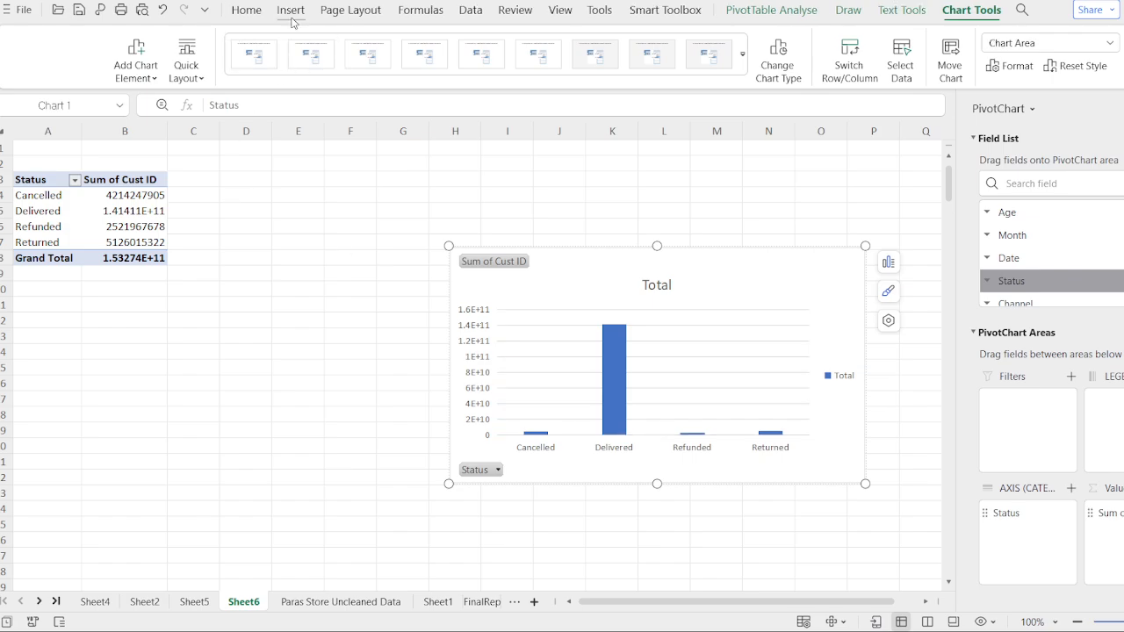
left_click(291, 12)
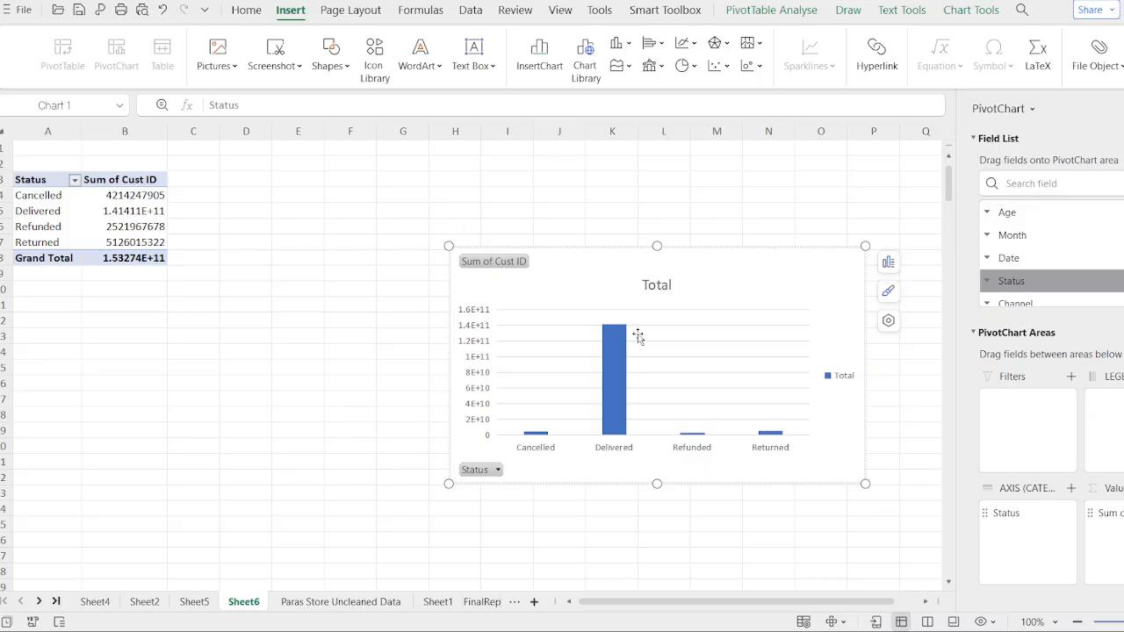
left_click(696, 313)
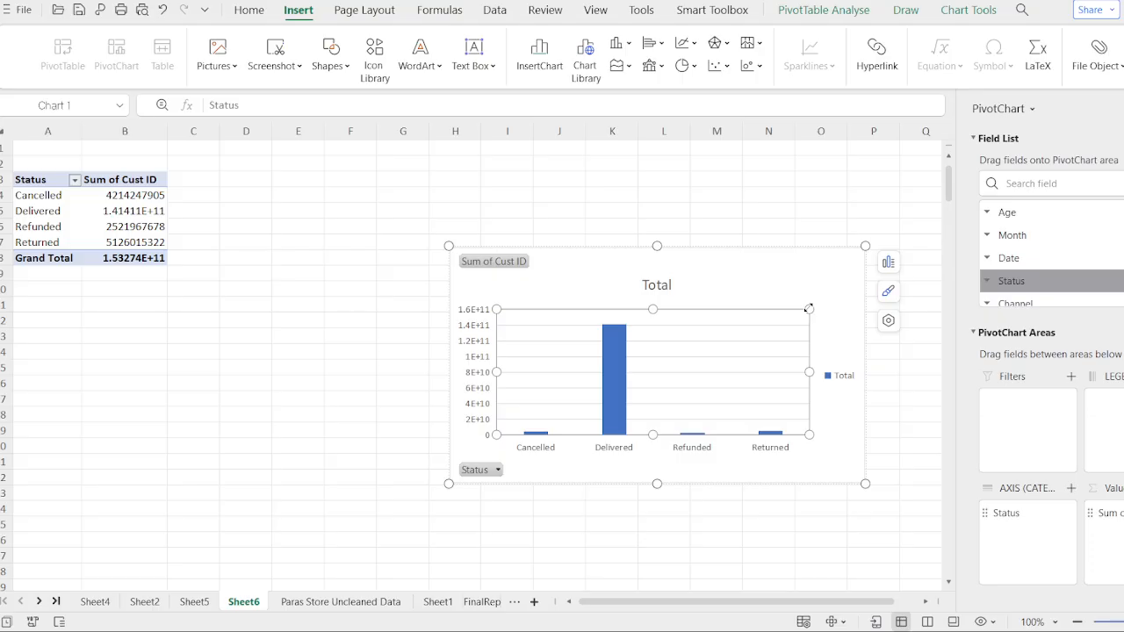
left_click(765, 295)
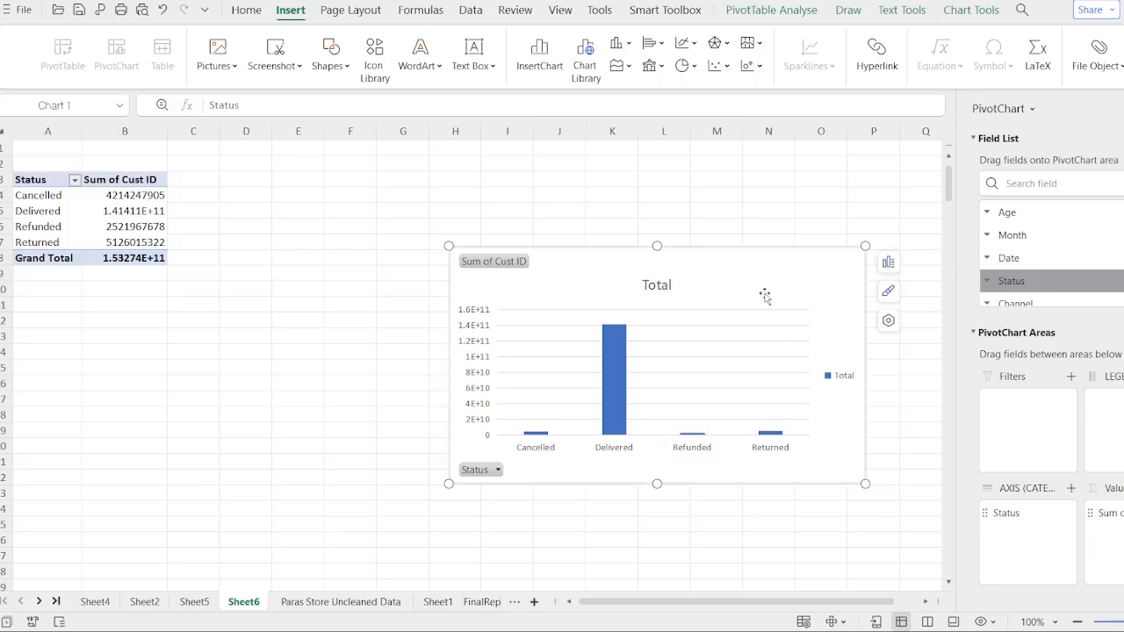
key("Delete")
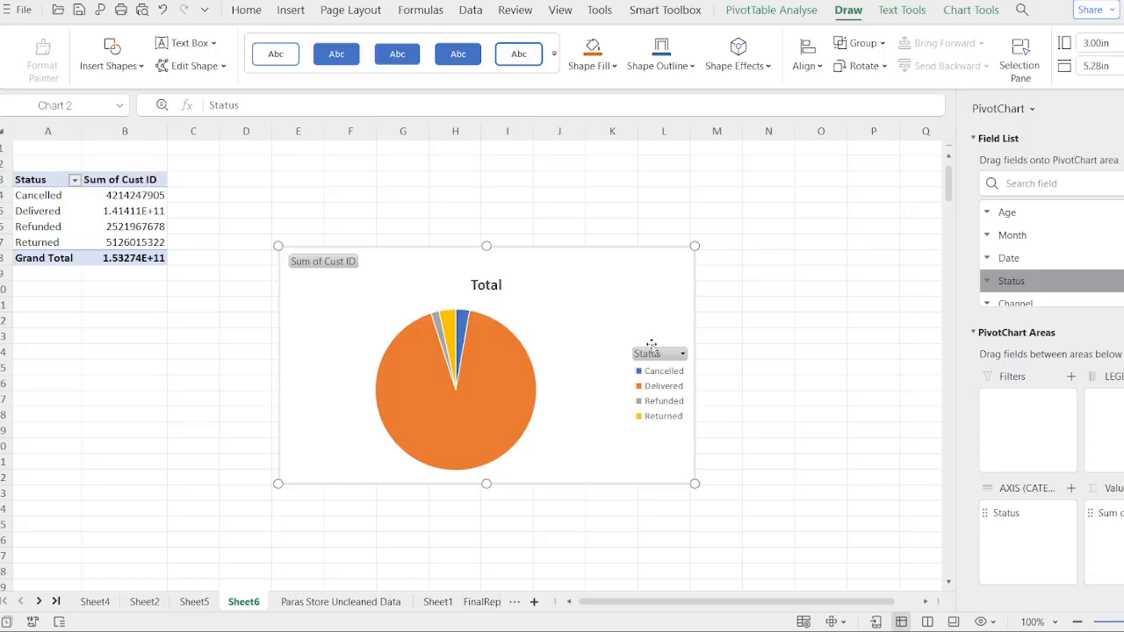
- Hide the chart's field button and retitle the pie chart Order ID Status
left_click(341, 268)
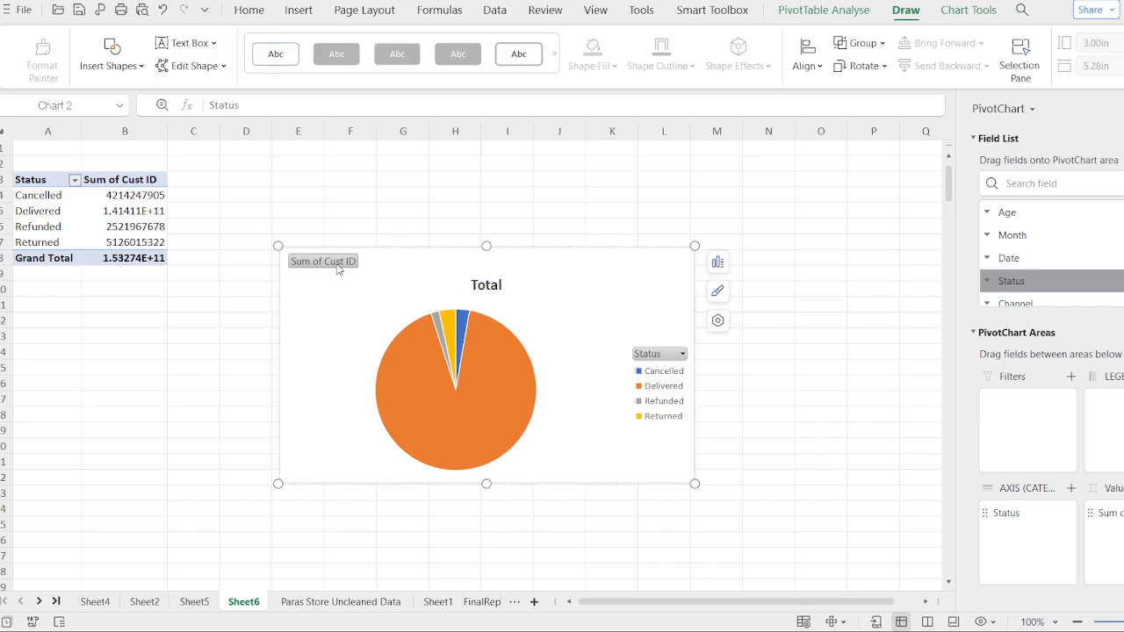
left_click(431, 268)
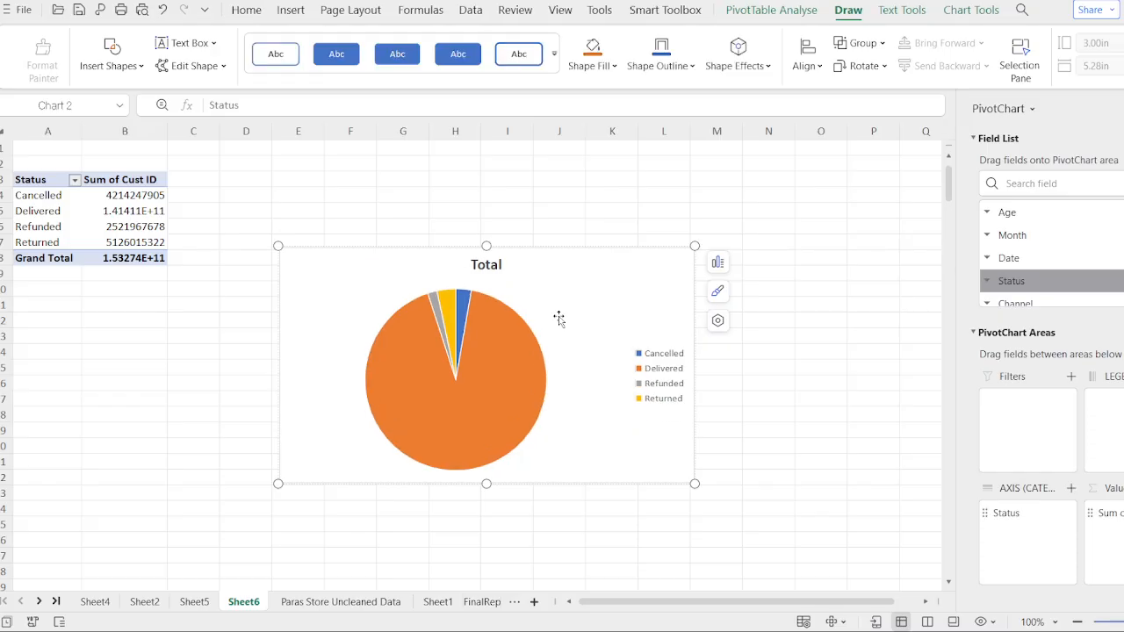
left_click(479, 266)
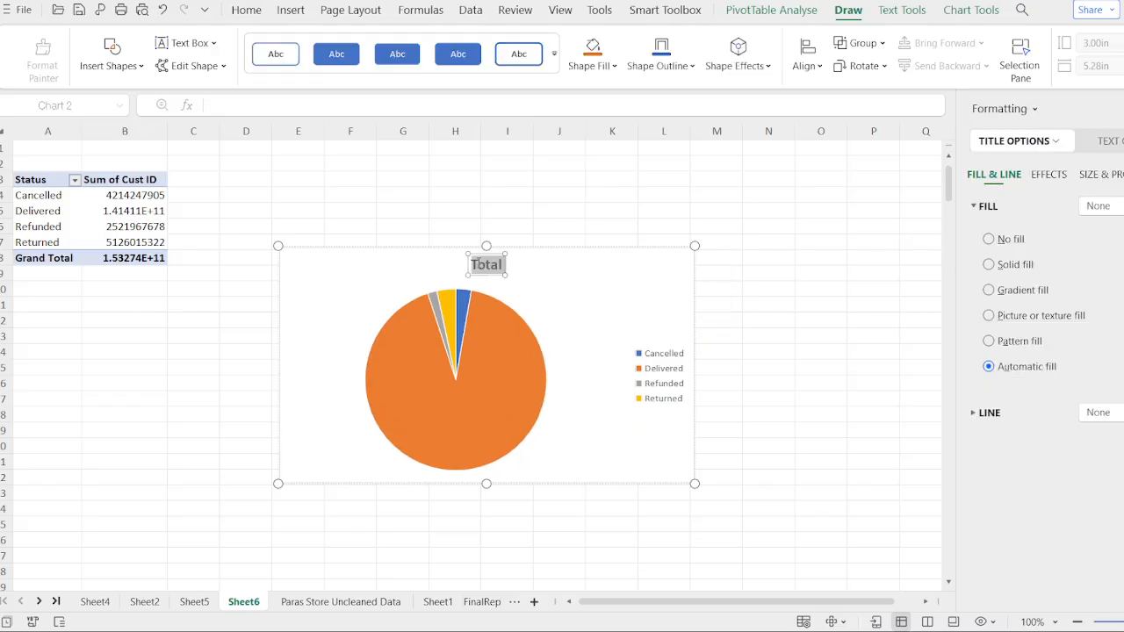
key("BackSpace")
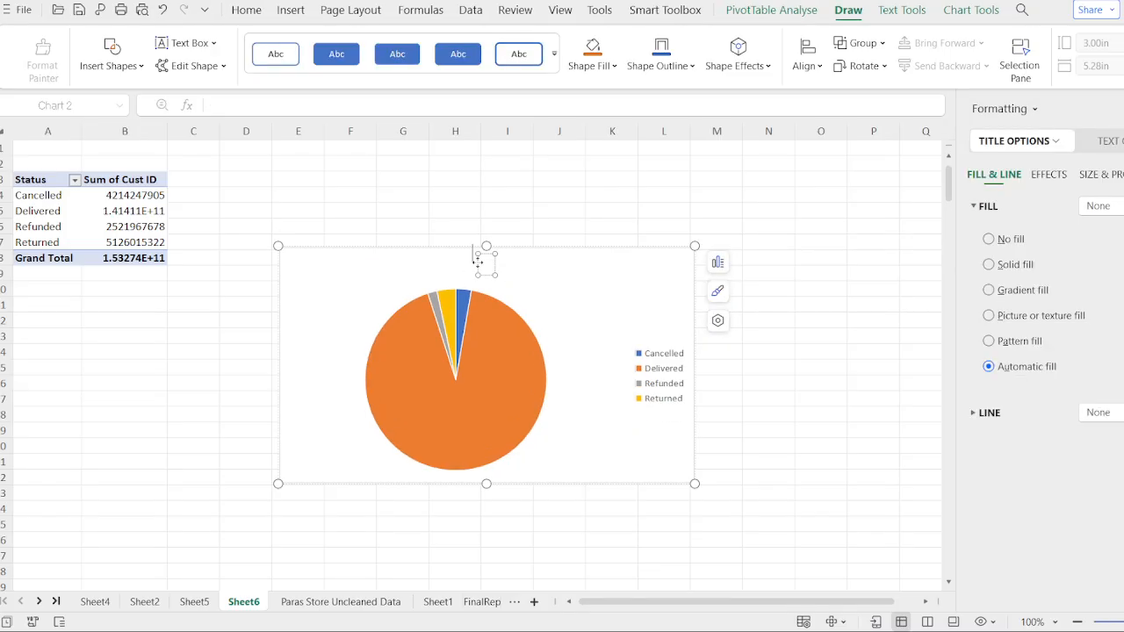
type("Status")
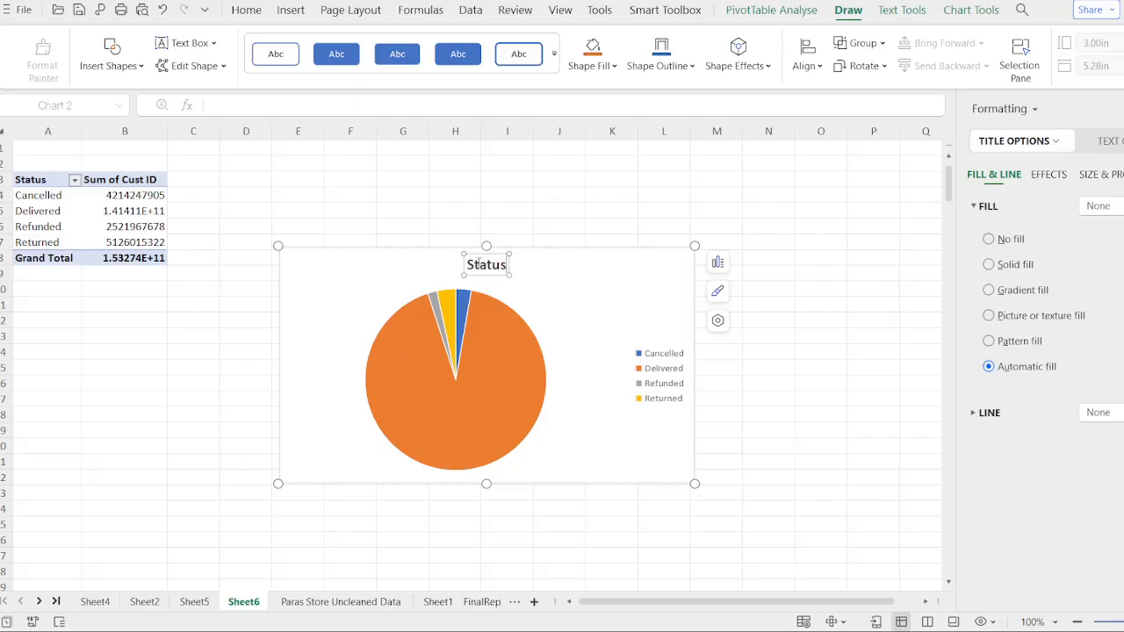
type(" as pe")
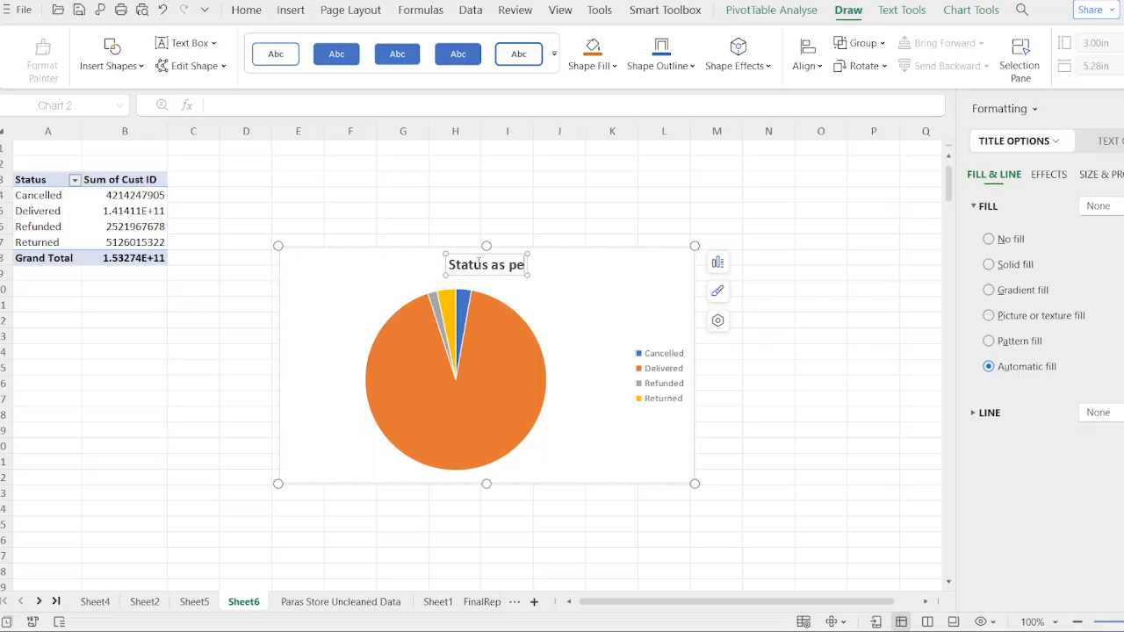
type("r the id")
key("BackSpace")
key("BackSpace")
key("BackSpace")
key("BackSpace")
key("BackSpace")
key("BackSpace")
key("BackSpace")
key("BackSpace")
key("BackSpace")
key("BackSpace")
key("BackSpace")
key("BackSpace")
key("BackSpace")
key("BackSpace")
key("BackSpace")
key("BackSpace")
key("BackSpace")
key("BackSpace")
key("BackSpace")
key("BackSpace")
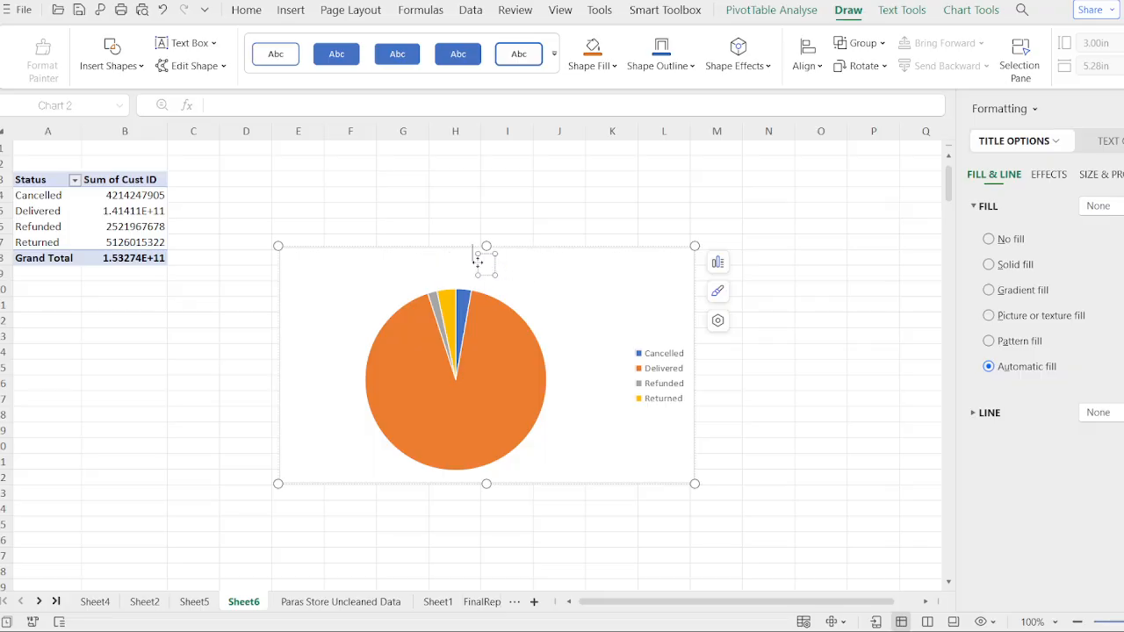
type("Order")
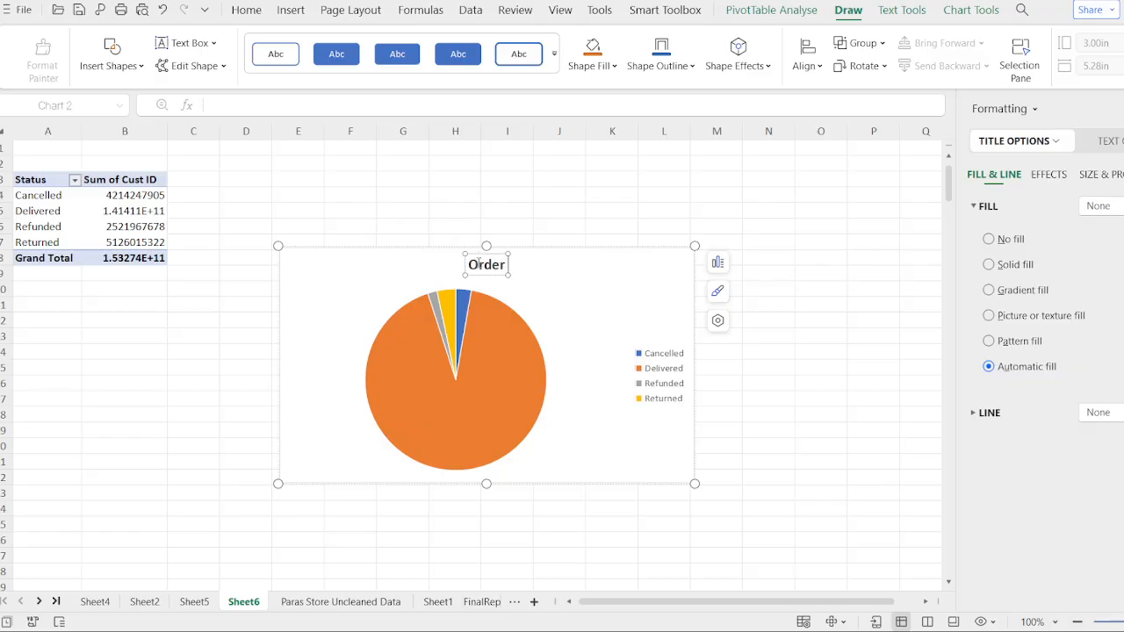
type(" IDStat")
key("BackSpace")
key("BackSpace")
key("BackSpace")
key("BackSpace")
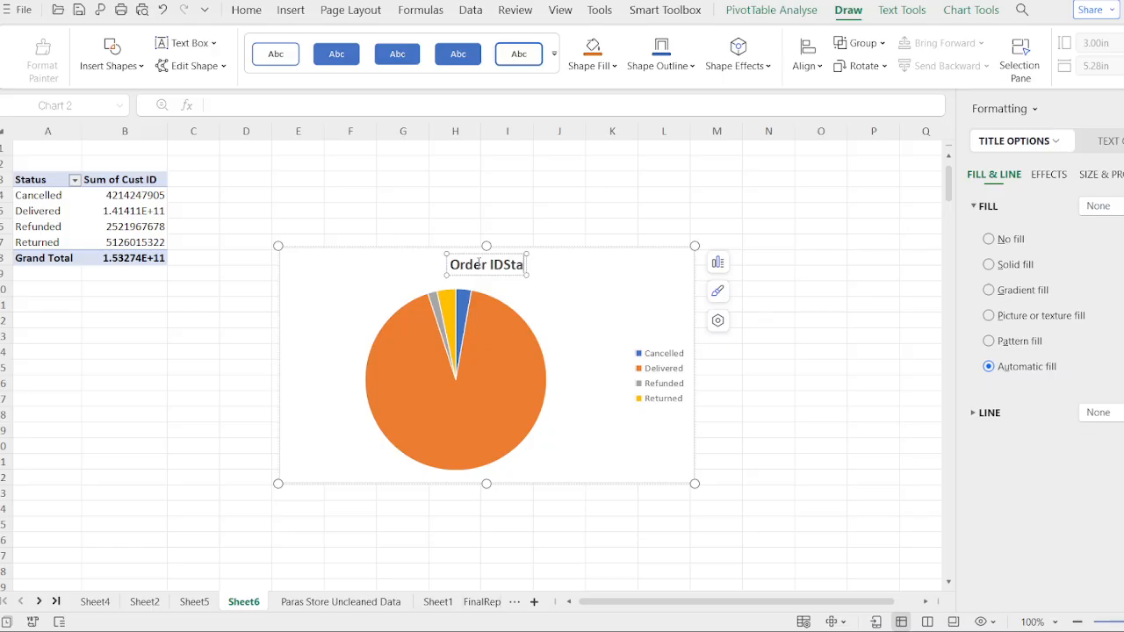
type("Status")
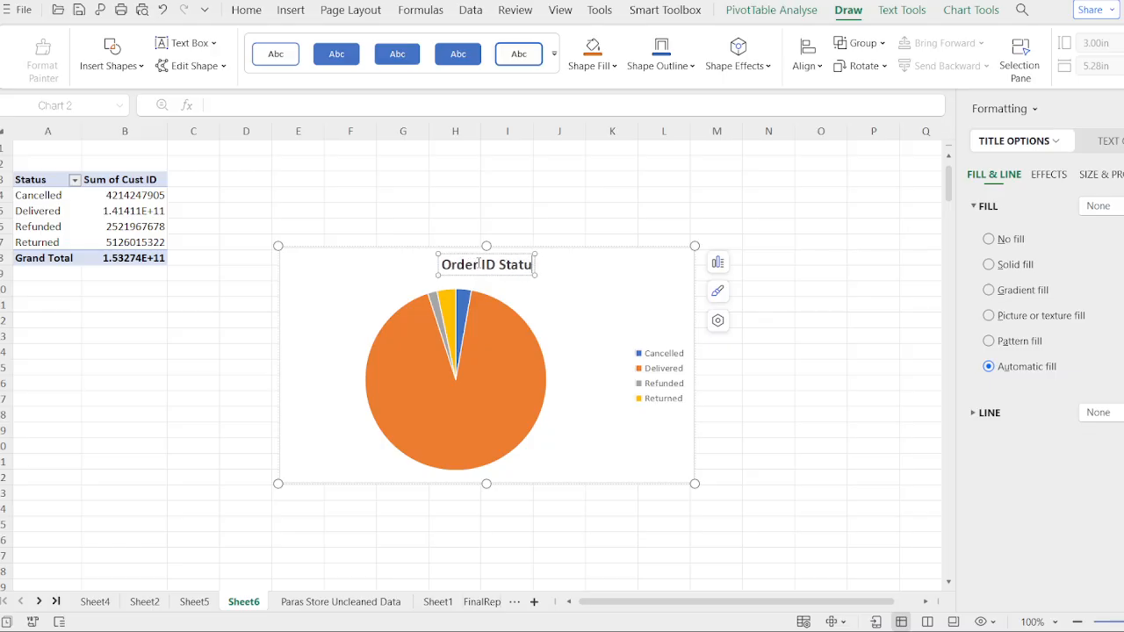
left_click(599, 323)
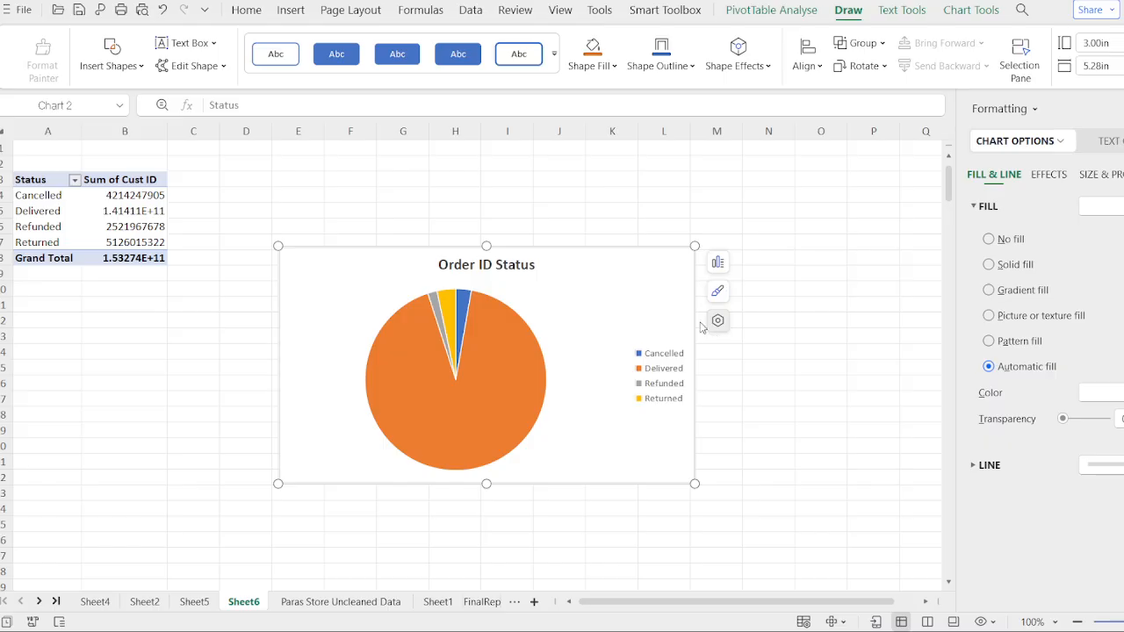
- Try several pie chart styles, settling on the first style with category and percentage labels
left_click(749, 408)
left_click(611, 345)
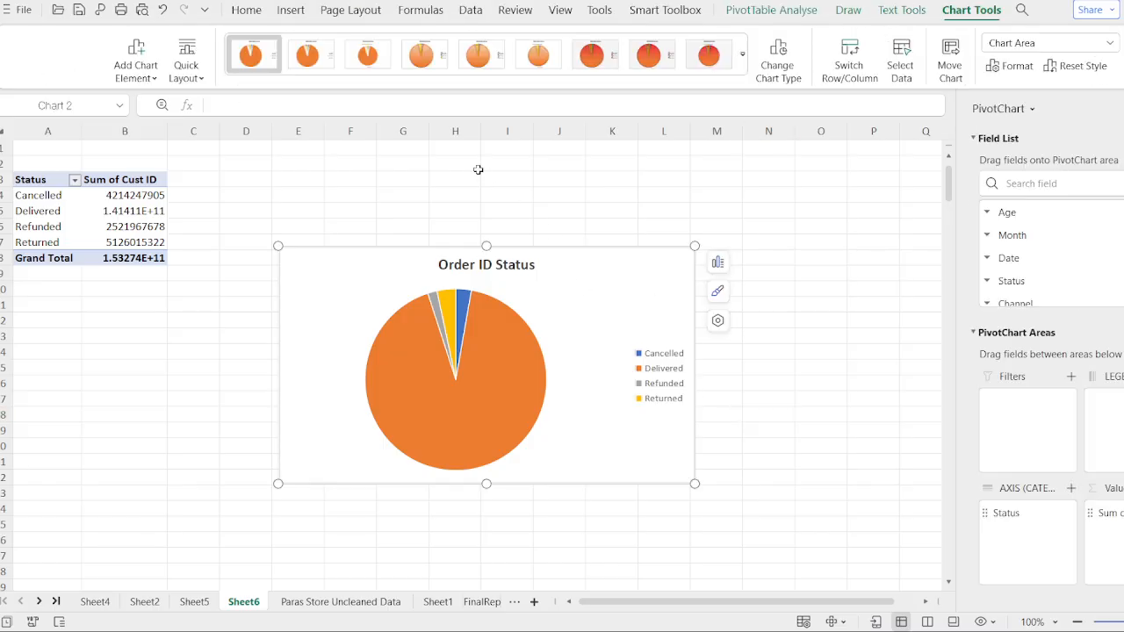
left_click(299, 57)
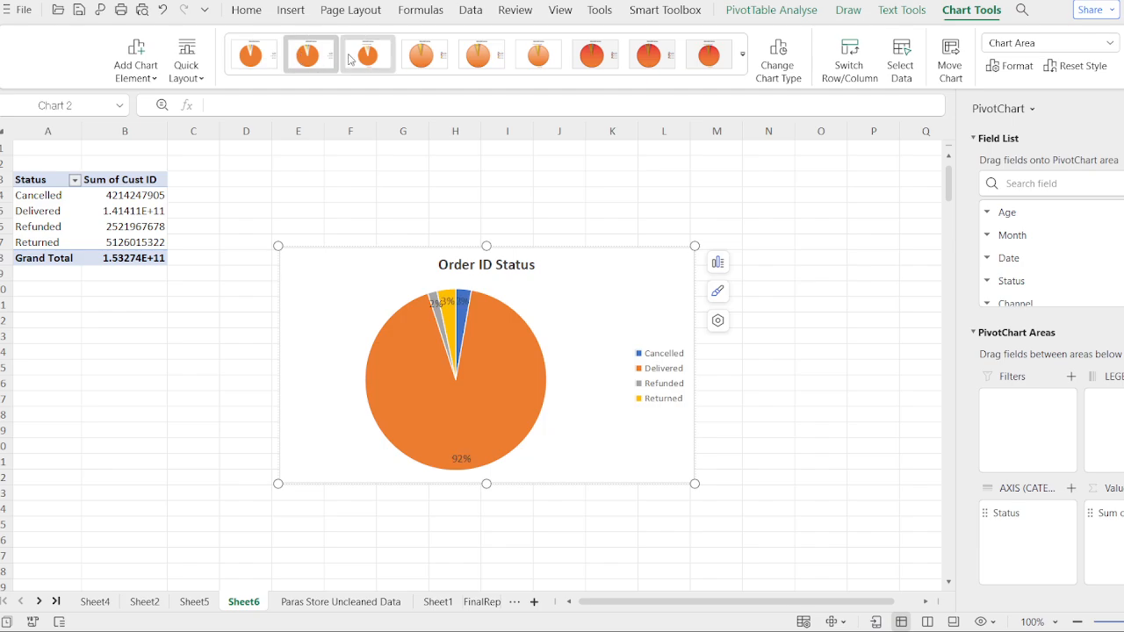
left_click(352, 58)
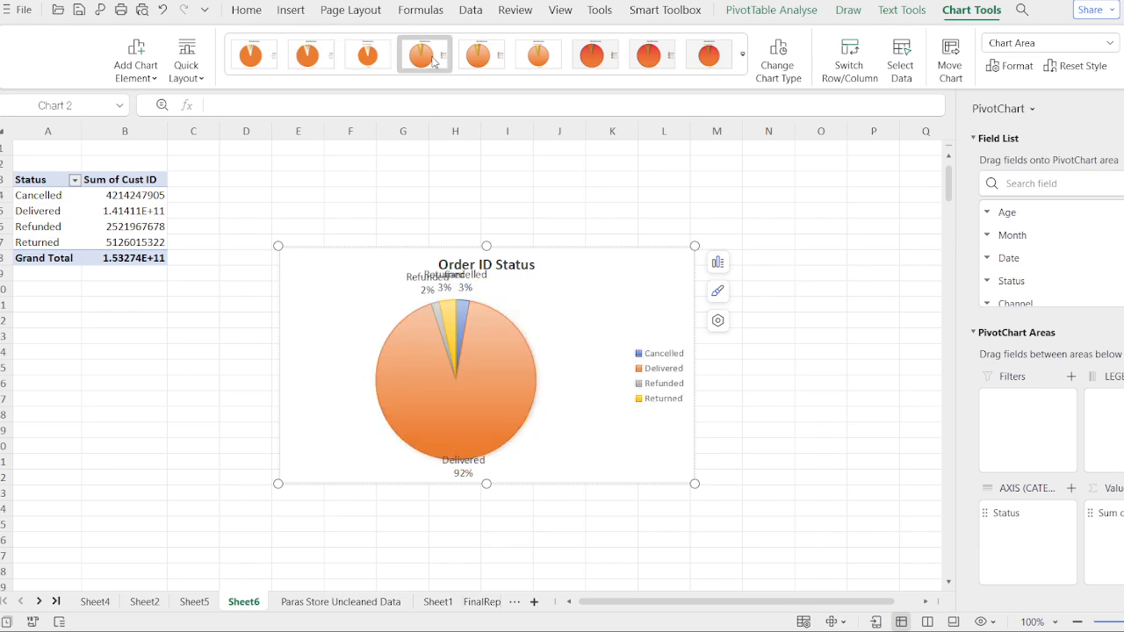
left_click(518, 72)
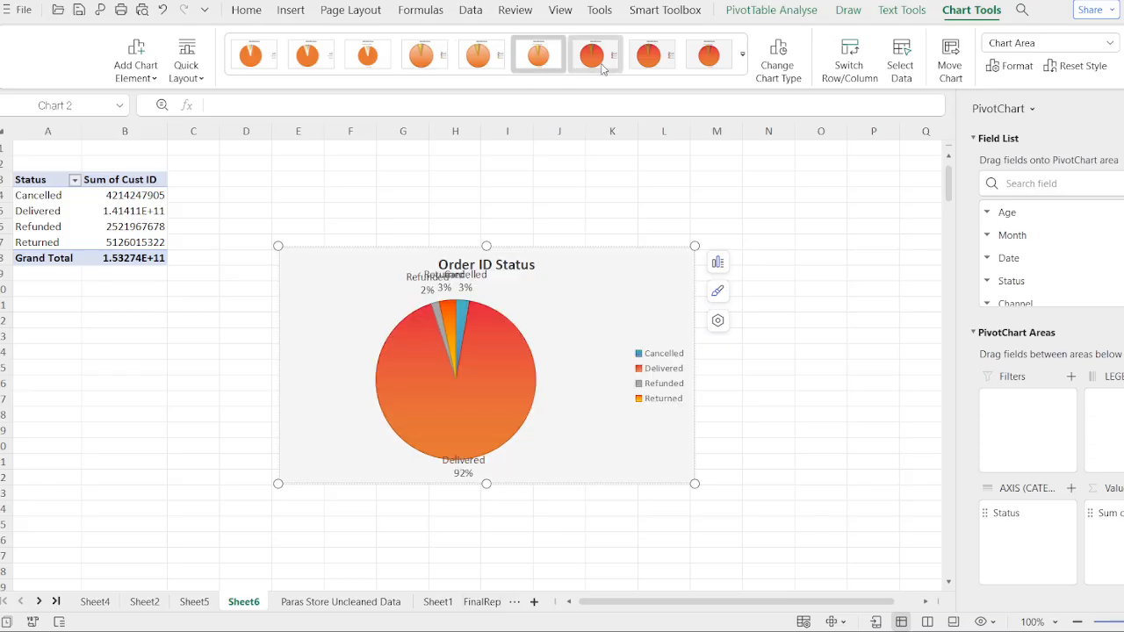
left_click(602, 69)
left_click(649, 62)
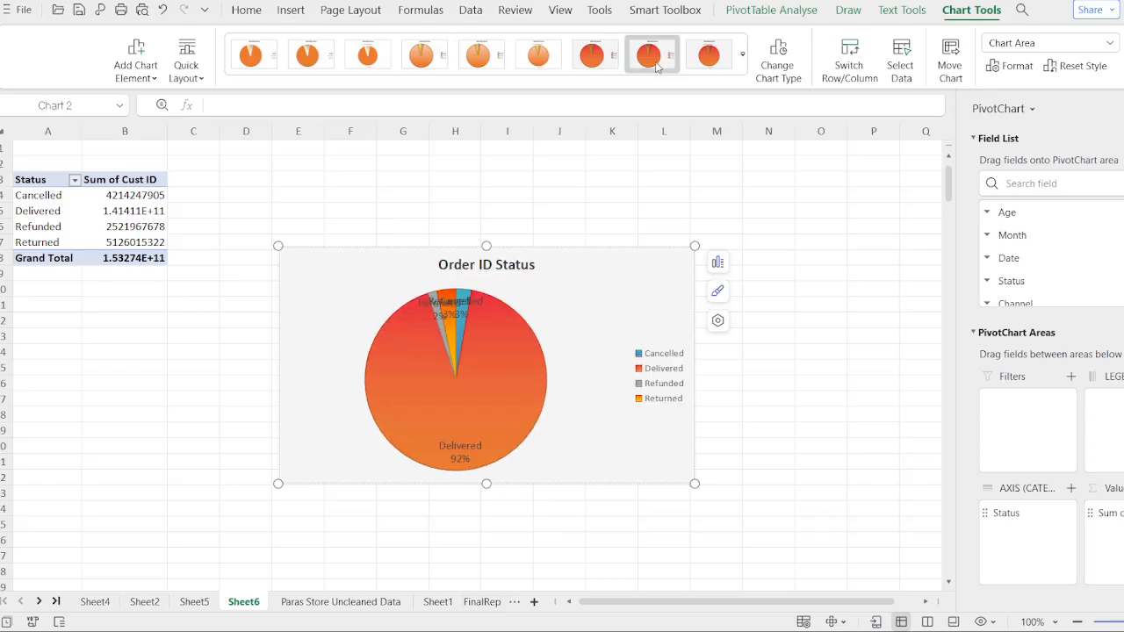
left_click(717, 68)
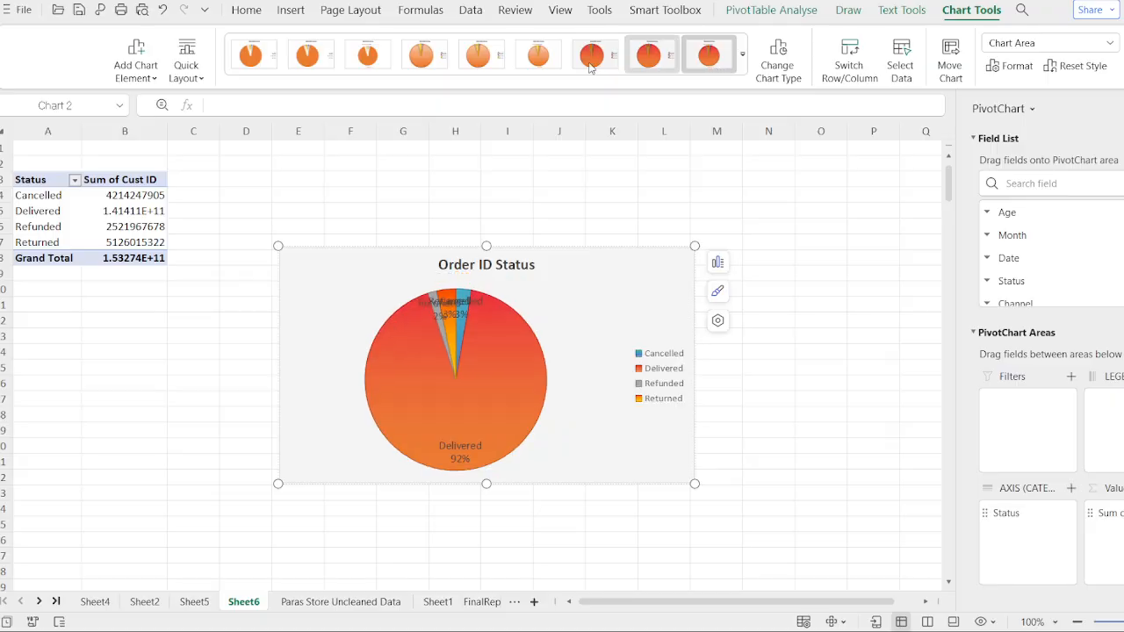
left_click(257, 63)
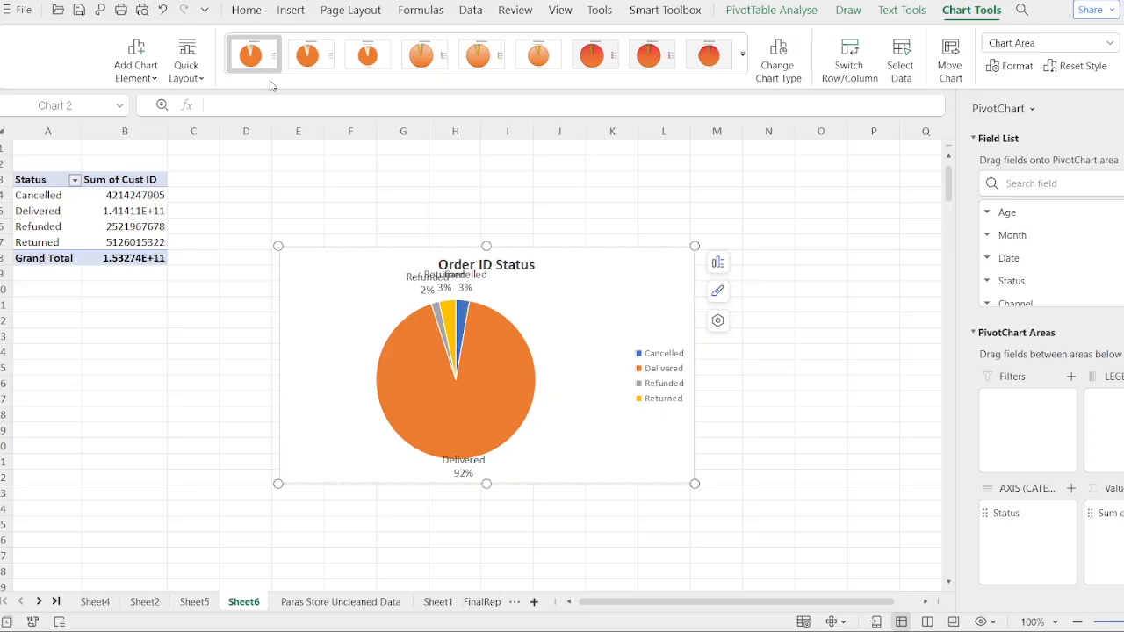
- Select the pie's data labels and apply the red-orange gradient chart style
left_click(445, 292)
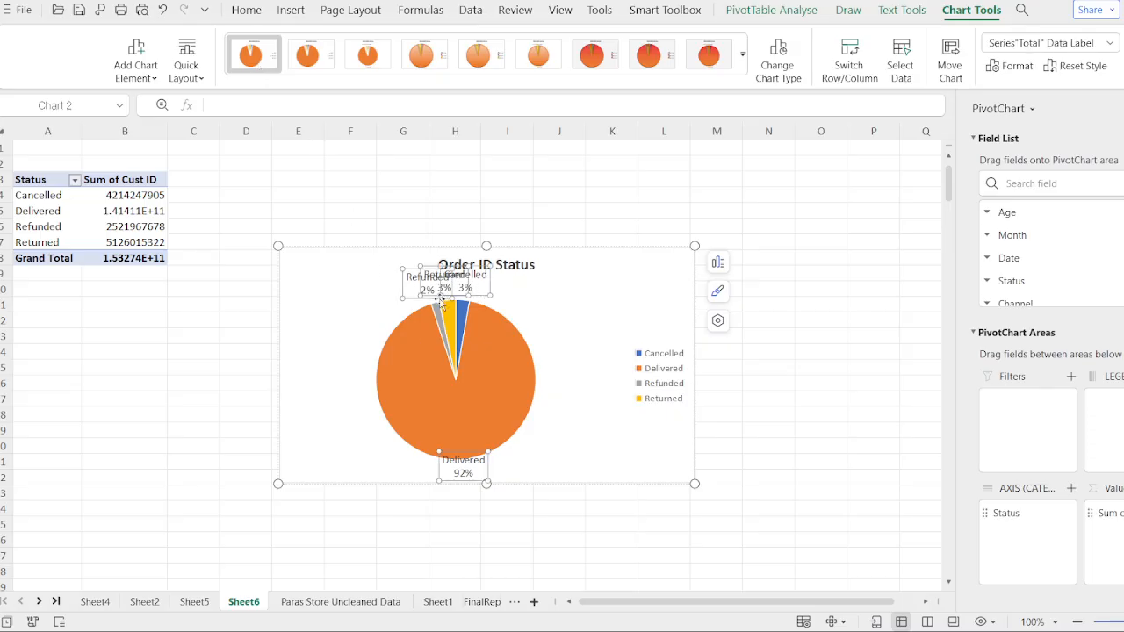
left_click(492, 339)
left_click(488, 333)
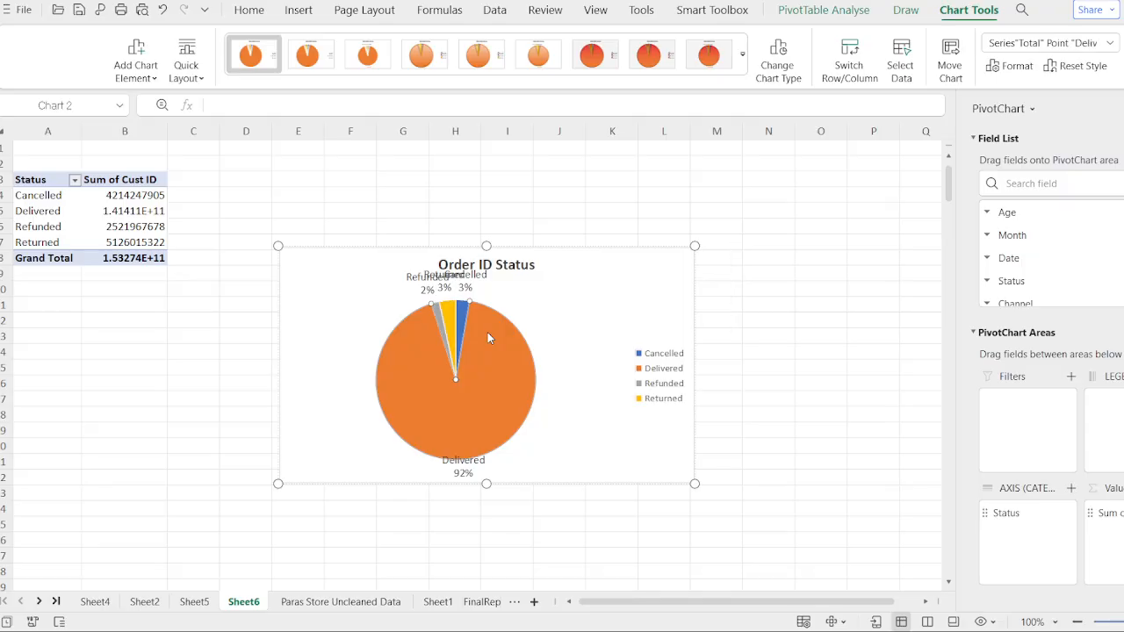
left_click(449, 299)
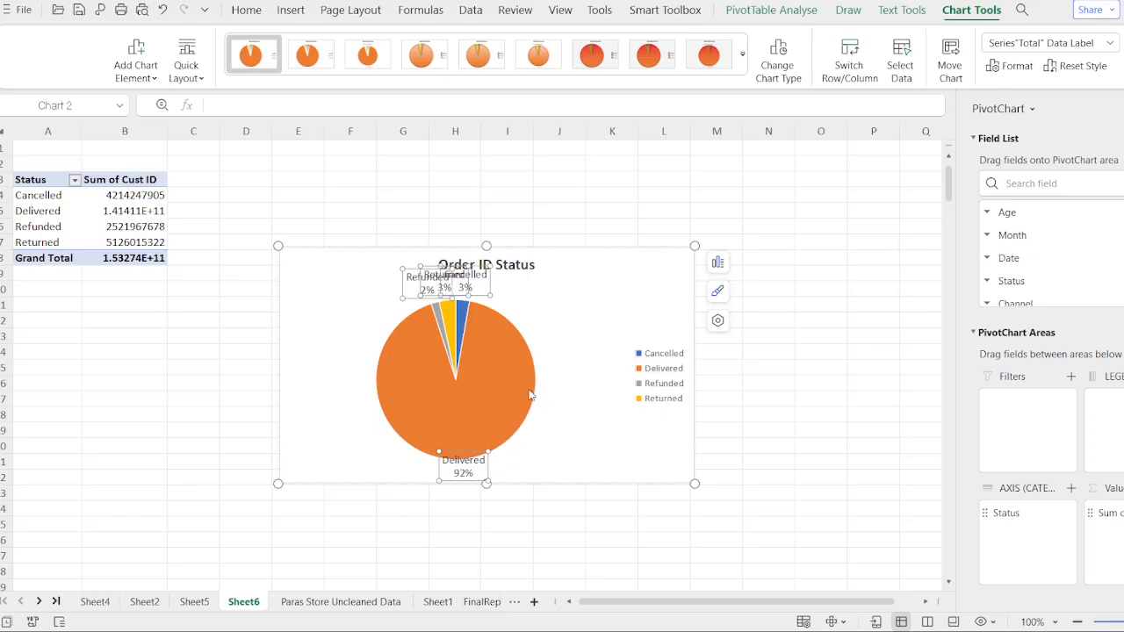
left_click(603, 66)
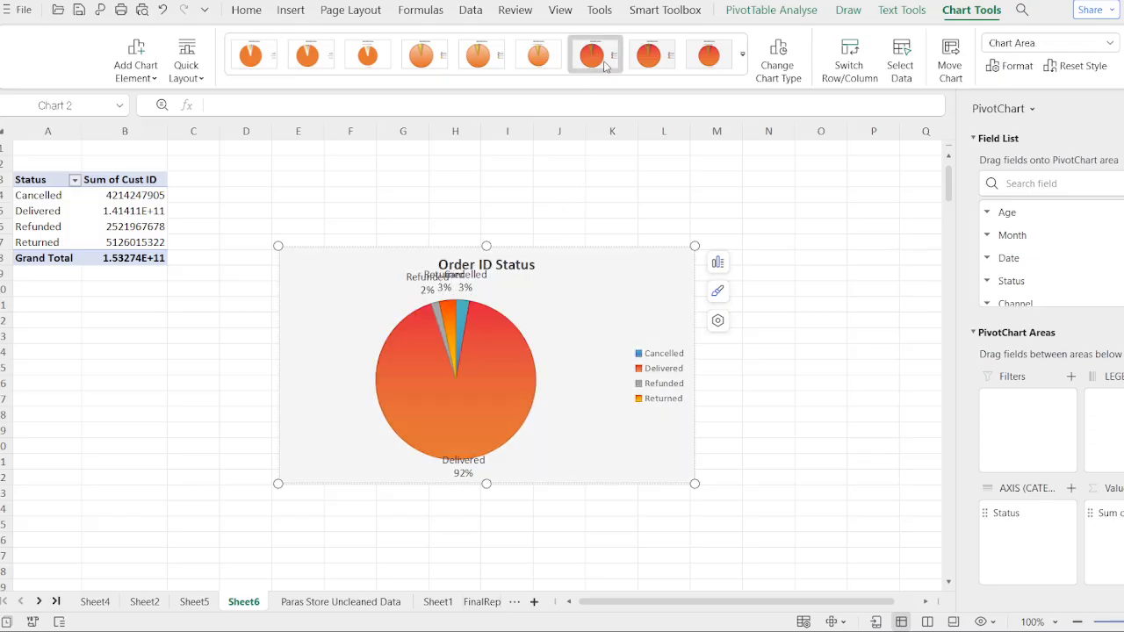
- Apply the last red-orange gradient chart style to the pie chart
left_click(649, 60)
left_click(709, 68)
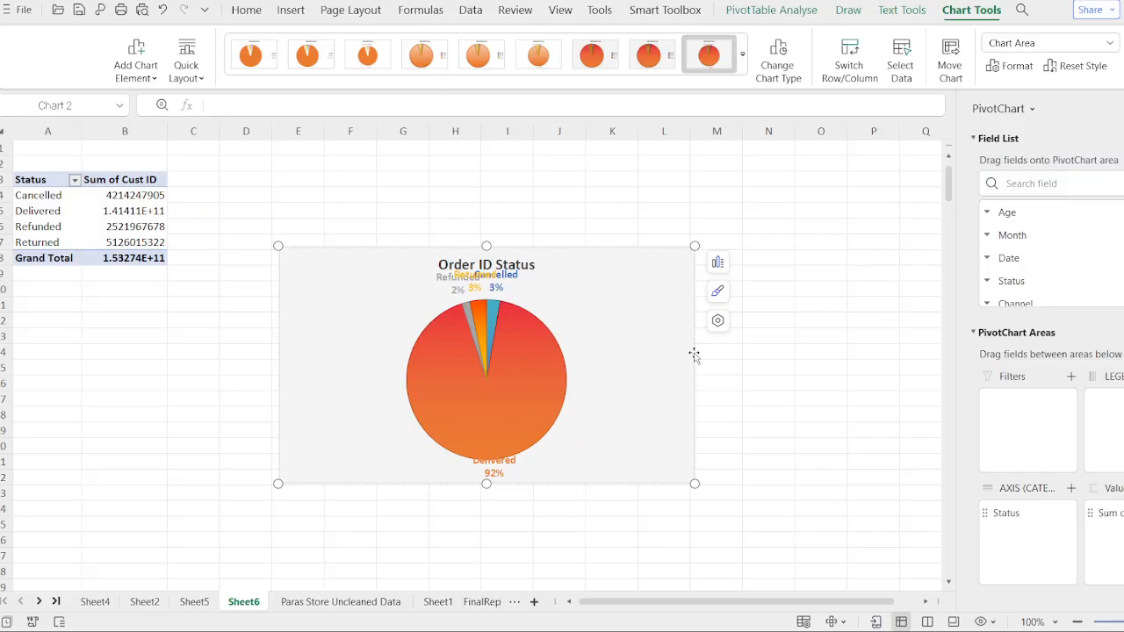
left_click(719, 337)
left_click(676, 322)
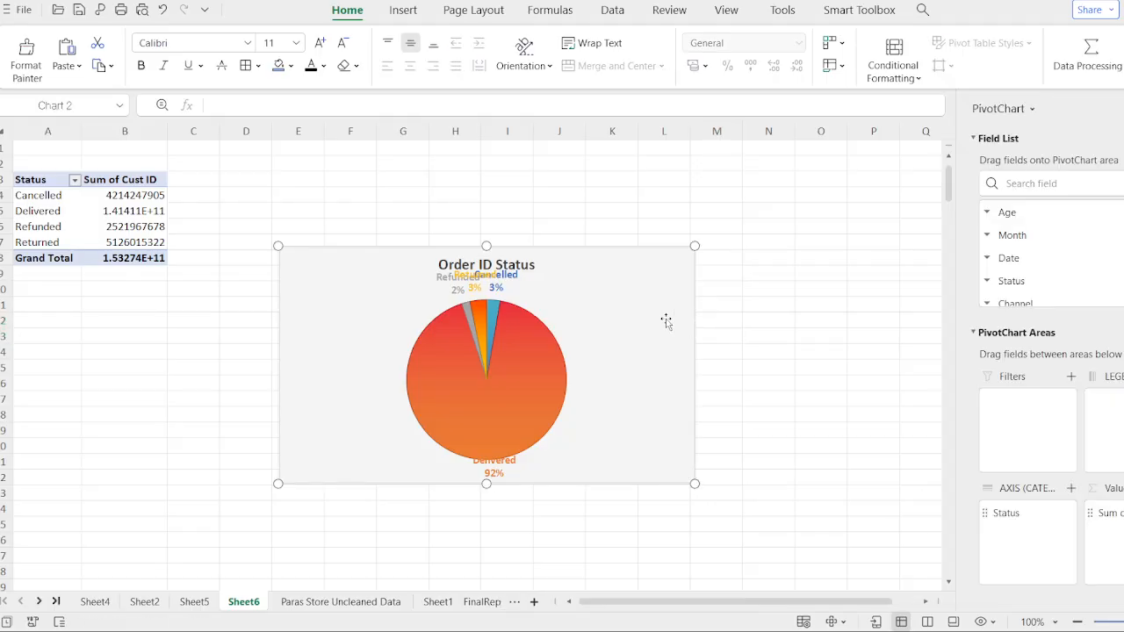
- Select the pie series and rotate its angle of first slice so the small slices sit on the right
left_click(451, 323)
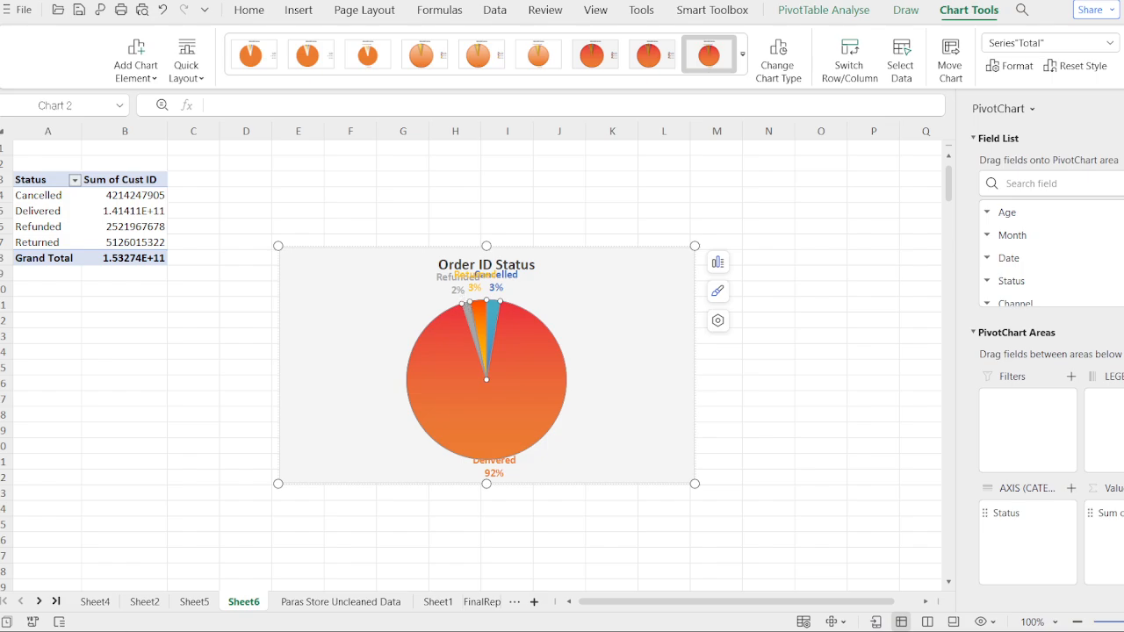
left_click(489, 380)
left_click(718, 321)
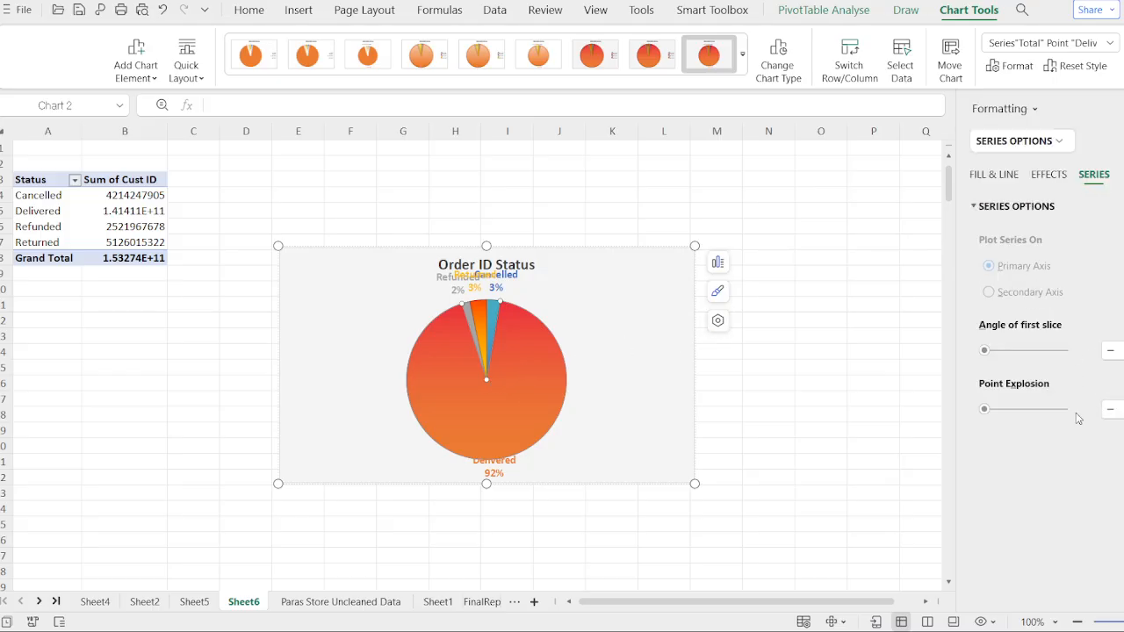
left_click(1027, 353)
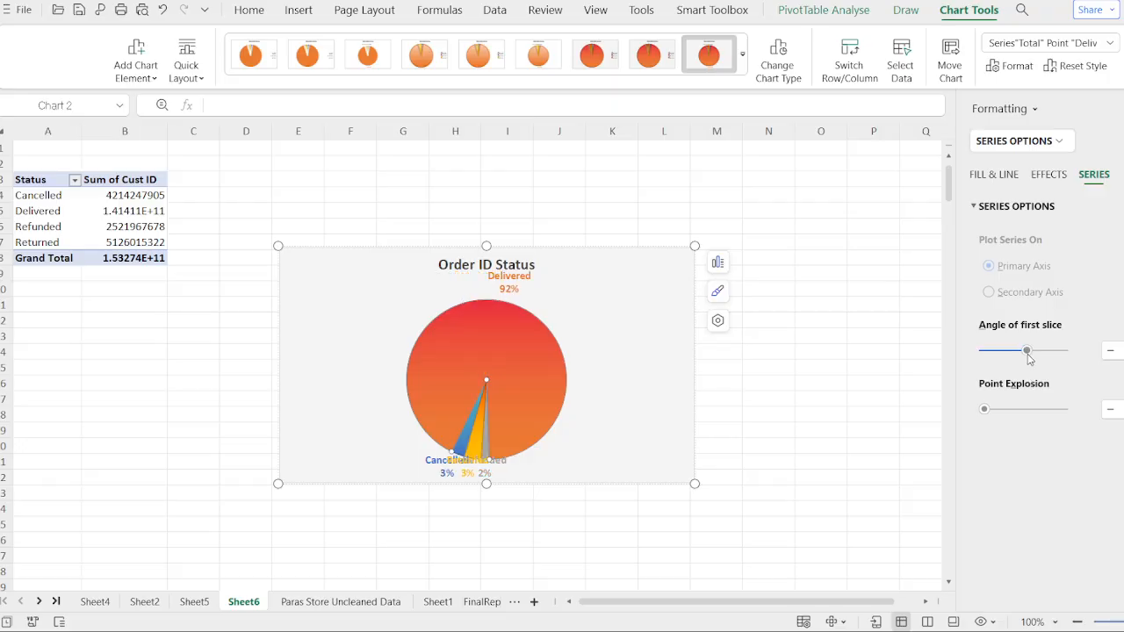
left_click_drag(1029, 358, 1005, 353)
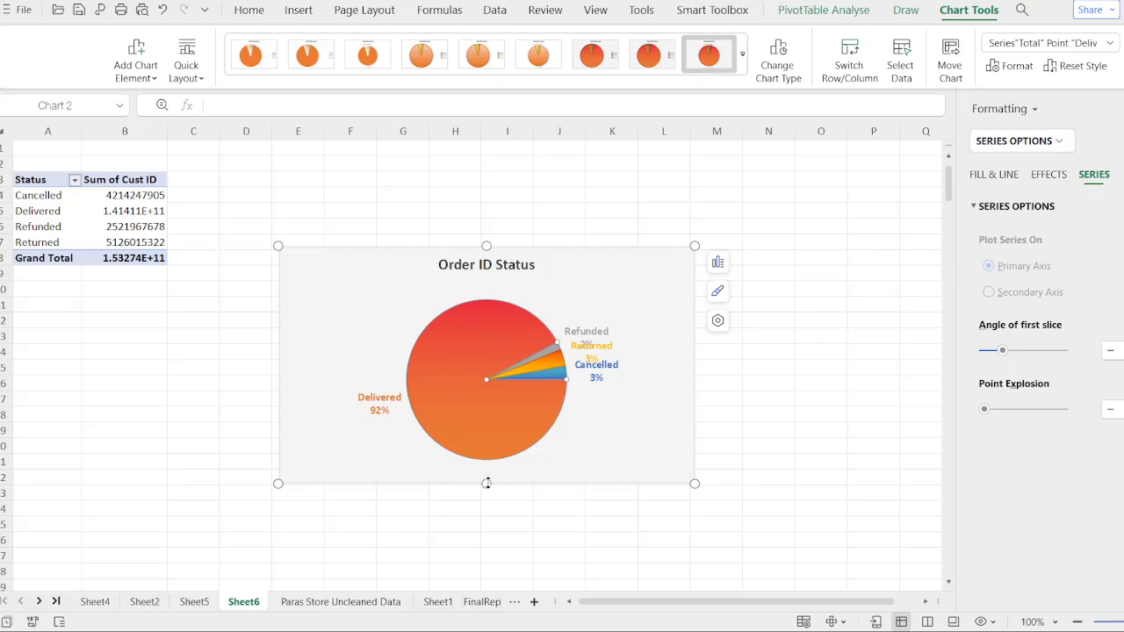
- Enlarge the chart by stretching its bottom and top edges
left_click_drag(487, 482, 486, 535)
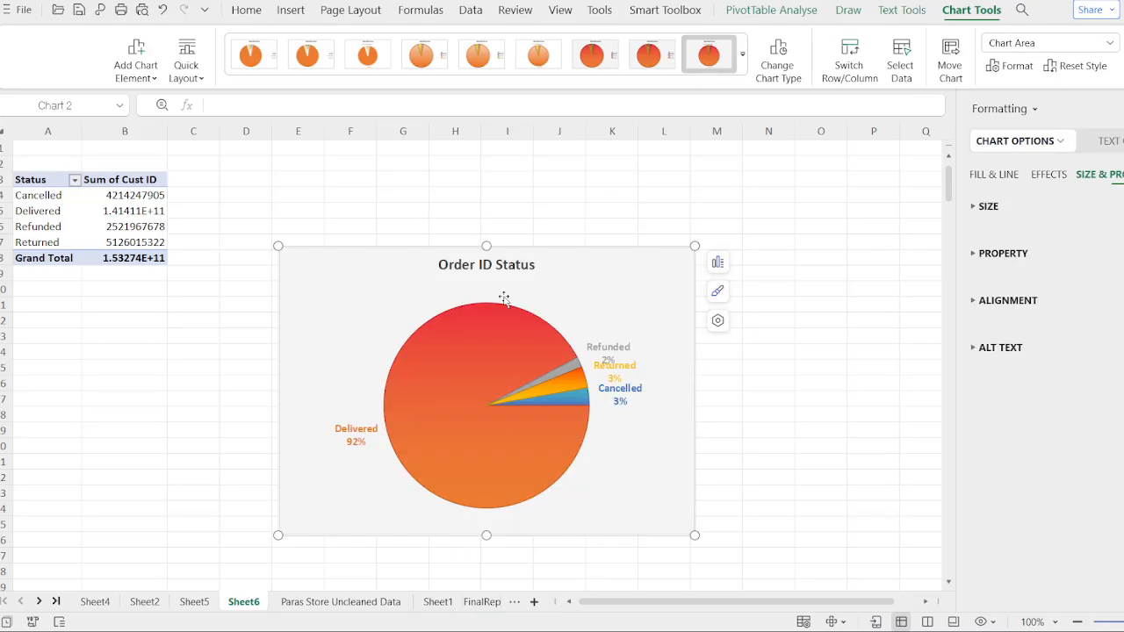
left_click_drag(556, 288, 554, 245)
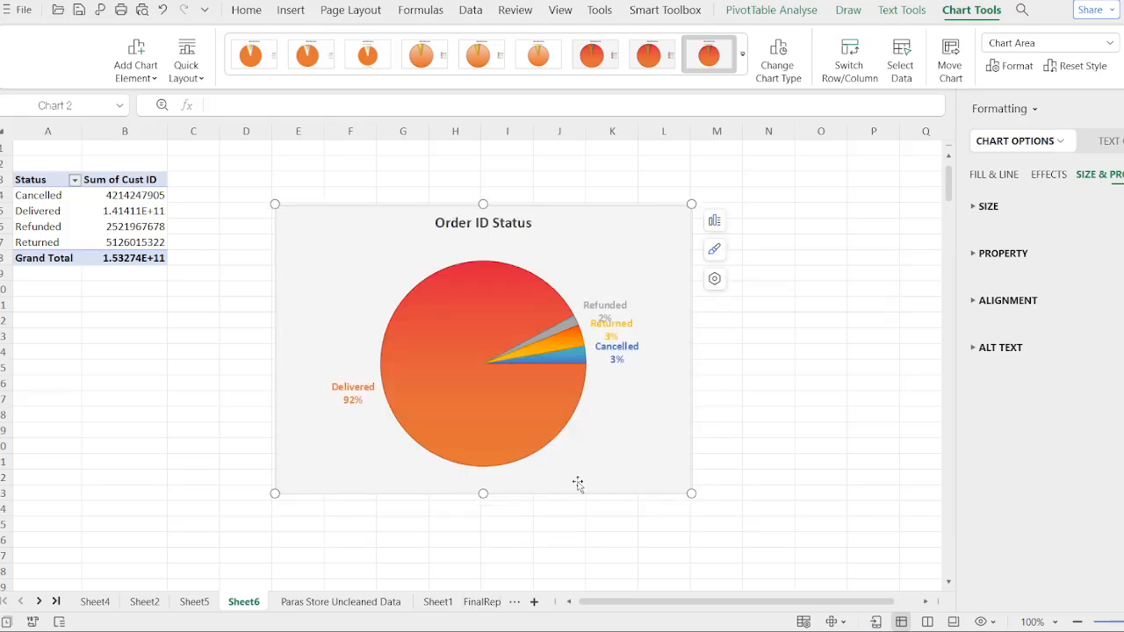
left_click_drag(482, 494, 483, 521)
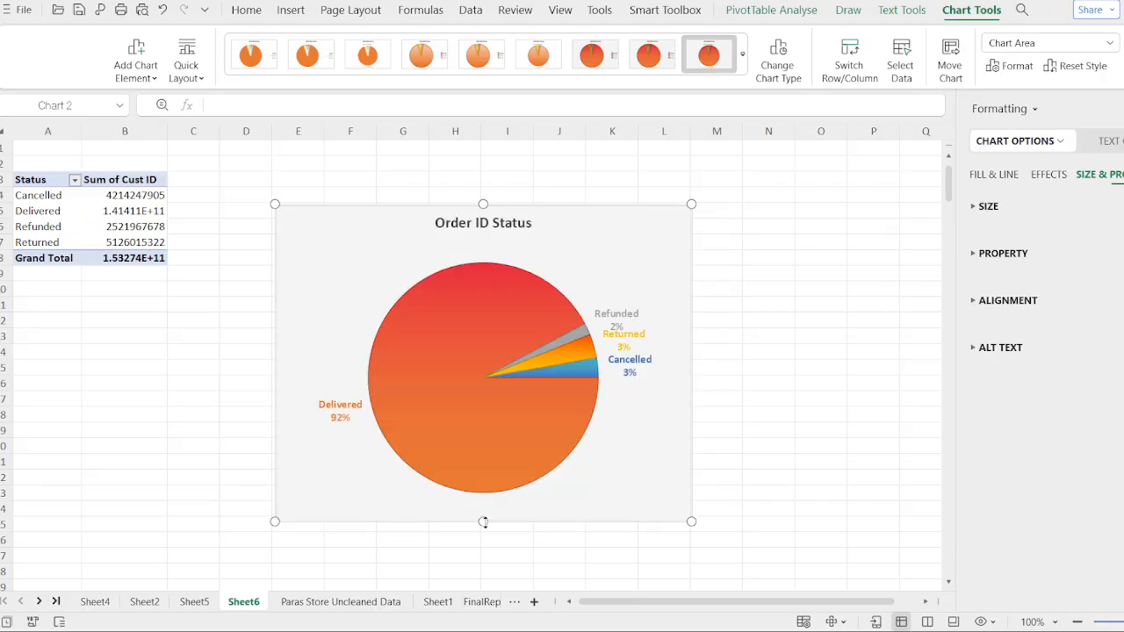
- Edit the Refunded data label so the name and percentage read on one line as Refunded2%
left_click(492, 416)
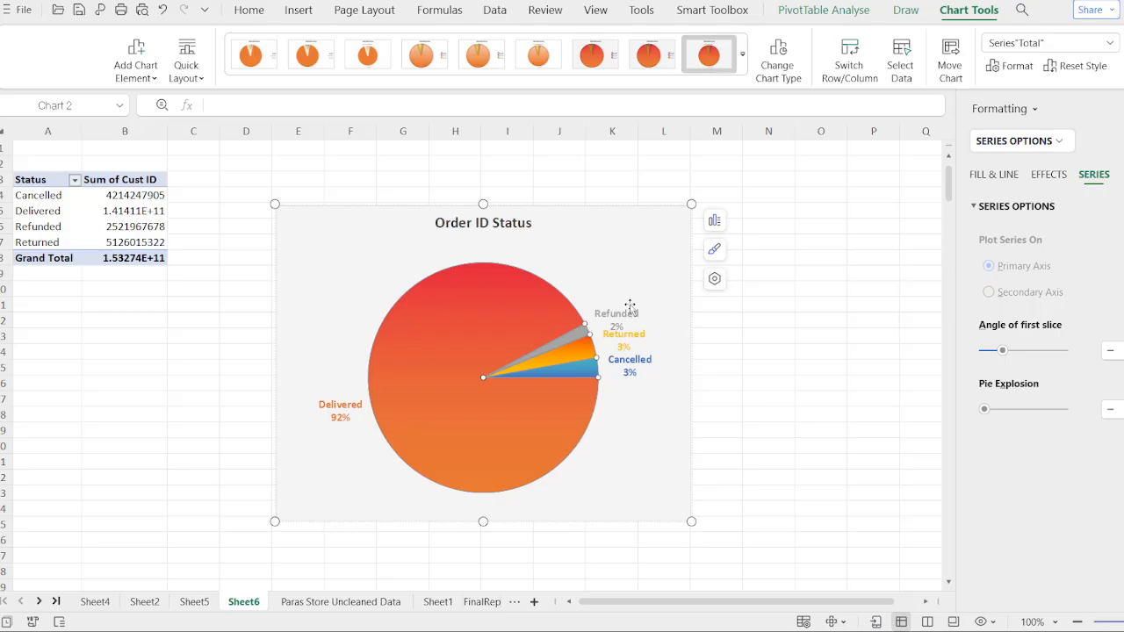
left_click(618, 330)
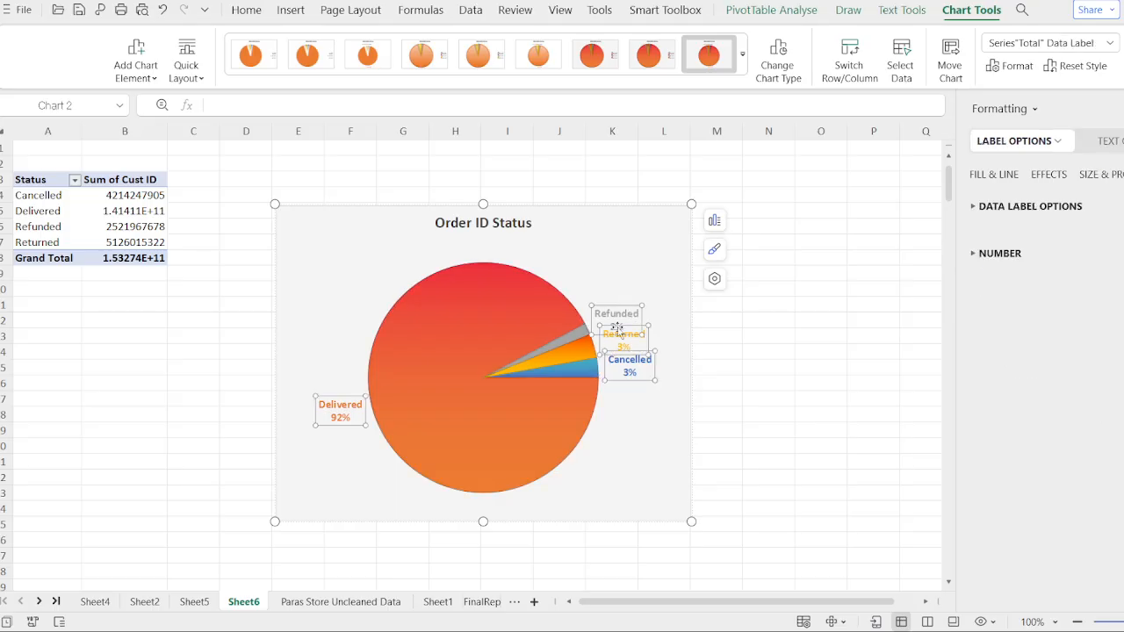
left_click(616, 327)
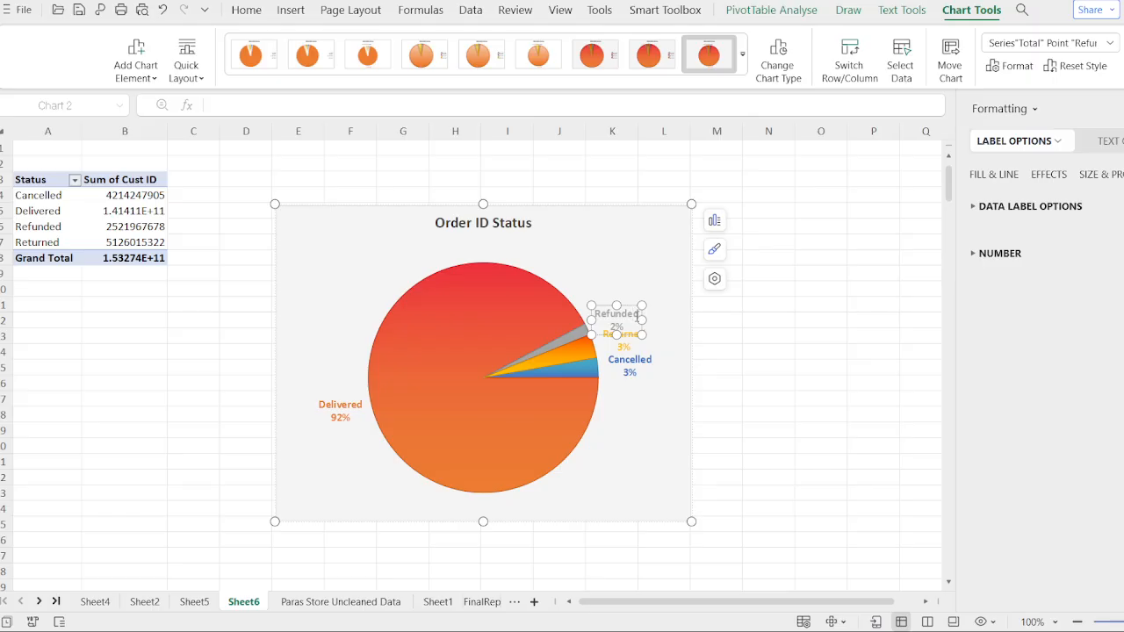
key("BackSpace")
key("BackSpace")
key("BackSpace")
key("BackSpace")
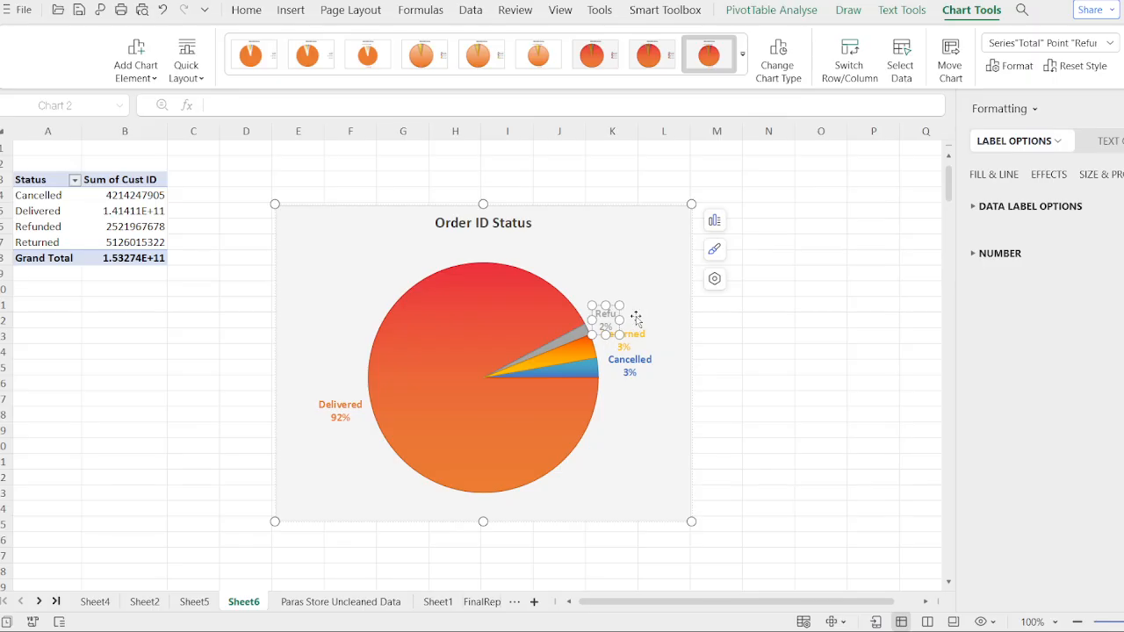
key("BackSpace")
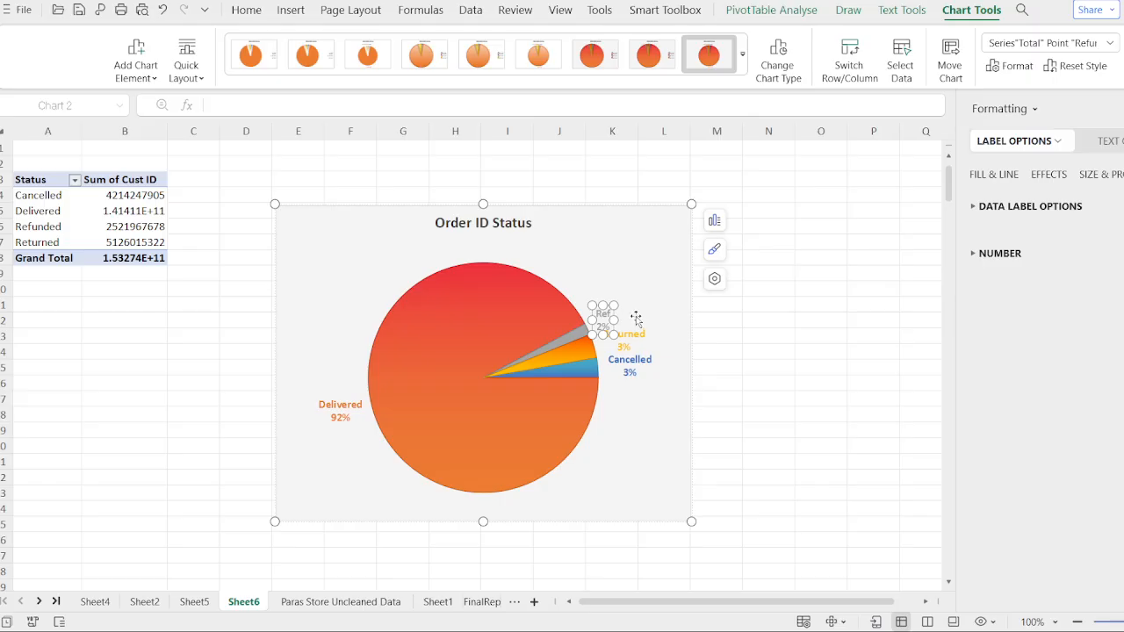
type("unded")
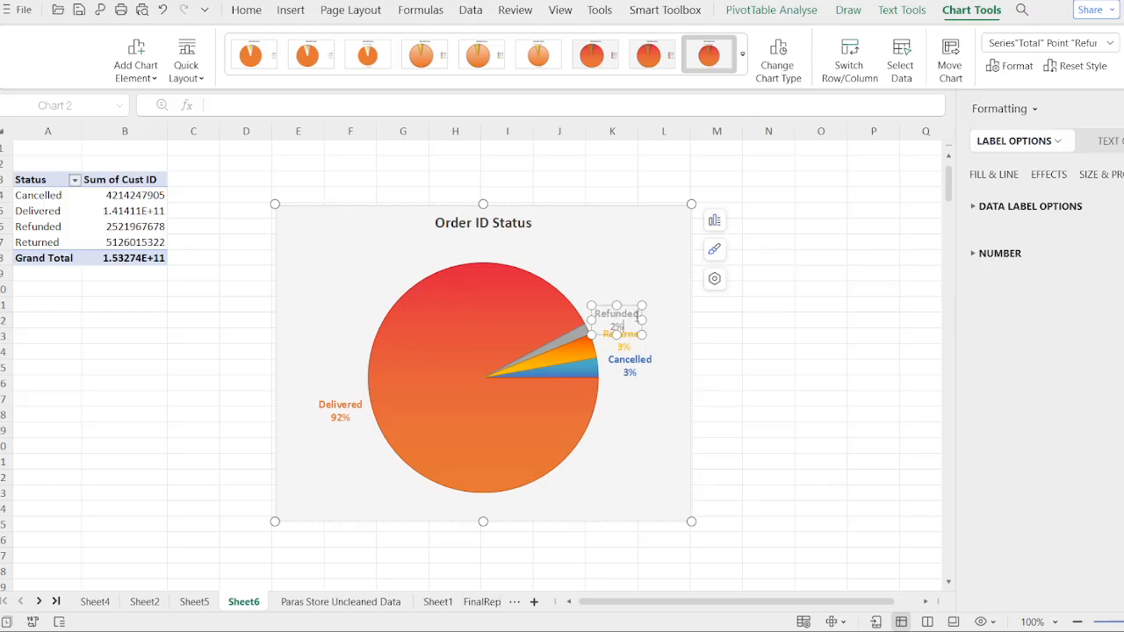
key("Delete")
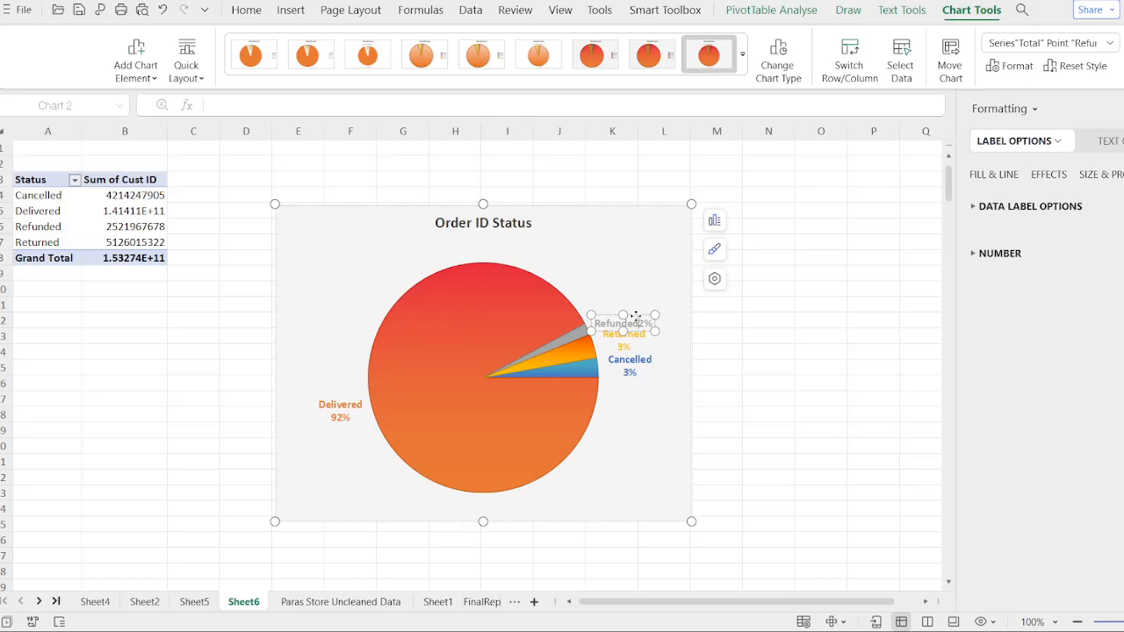
- Put the Returned and Cancelled data labels on one line as Returned3% and Cancelled3%
left_click(640, 345)
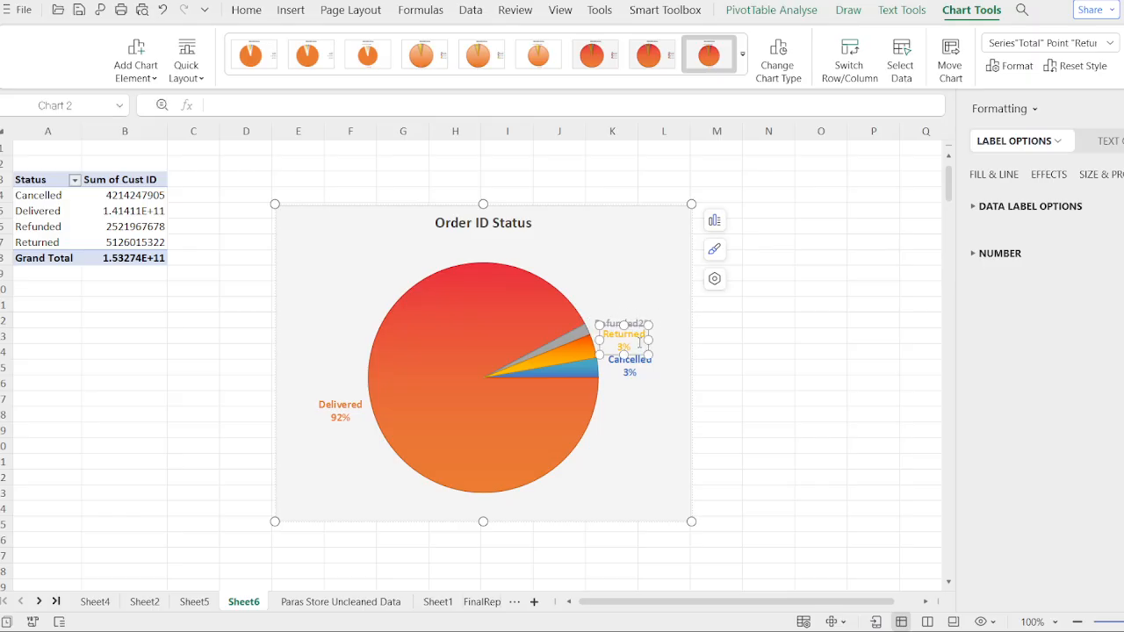
double_click(630, 340)
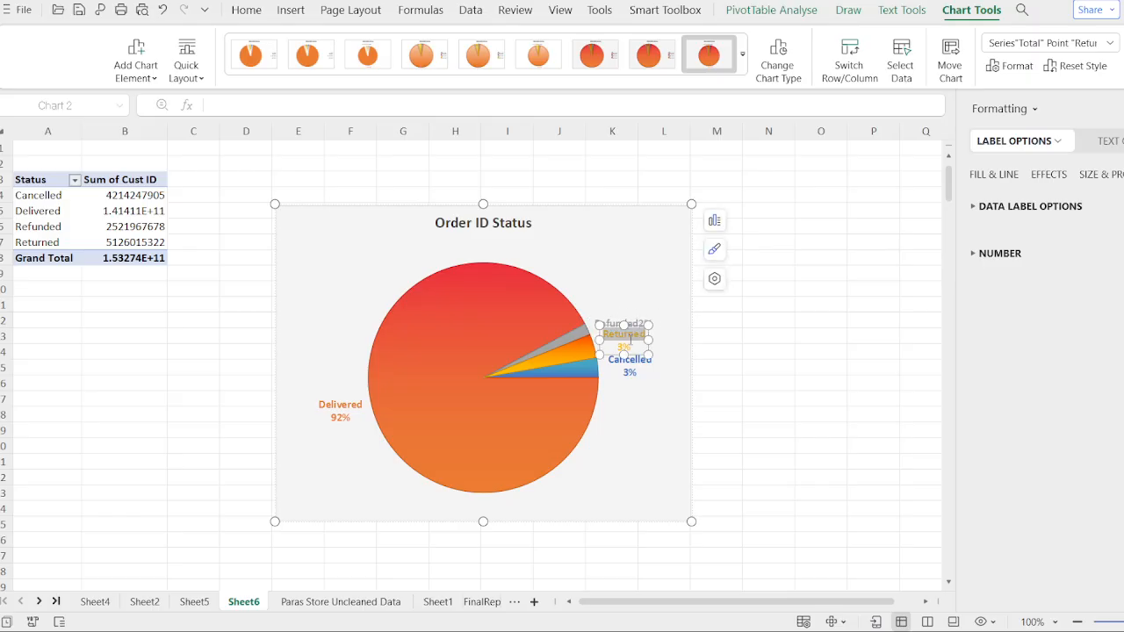
left_click(621, 346)
key("BackSpace")
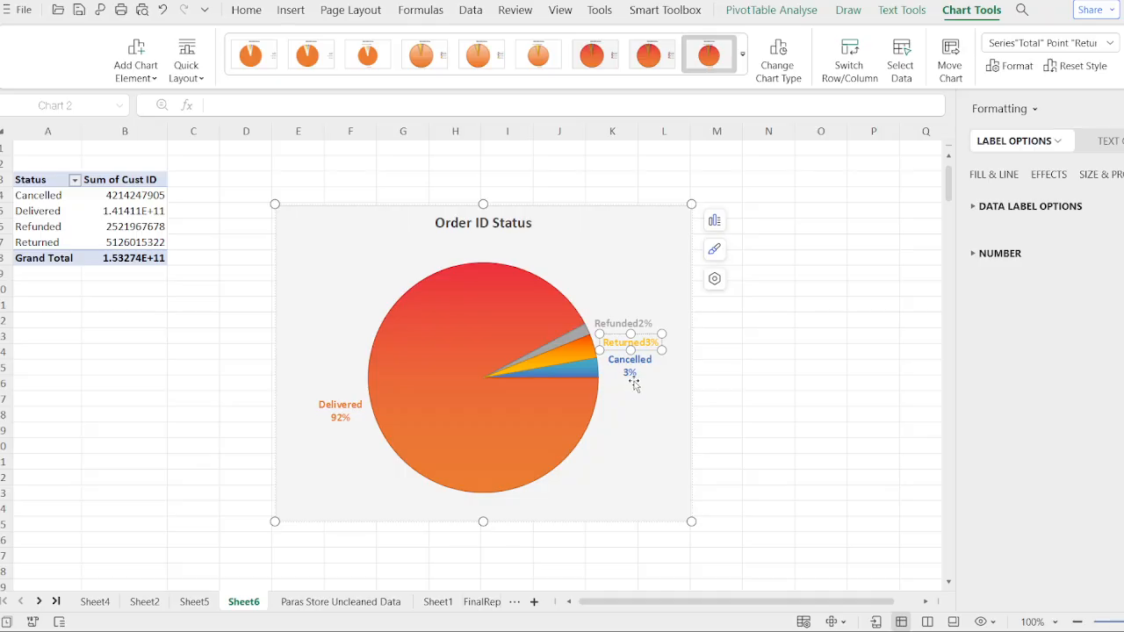
left_click(628, 371)
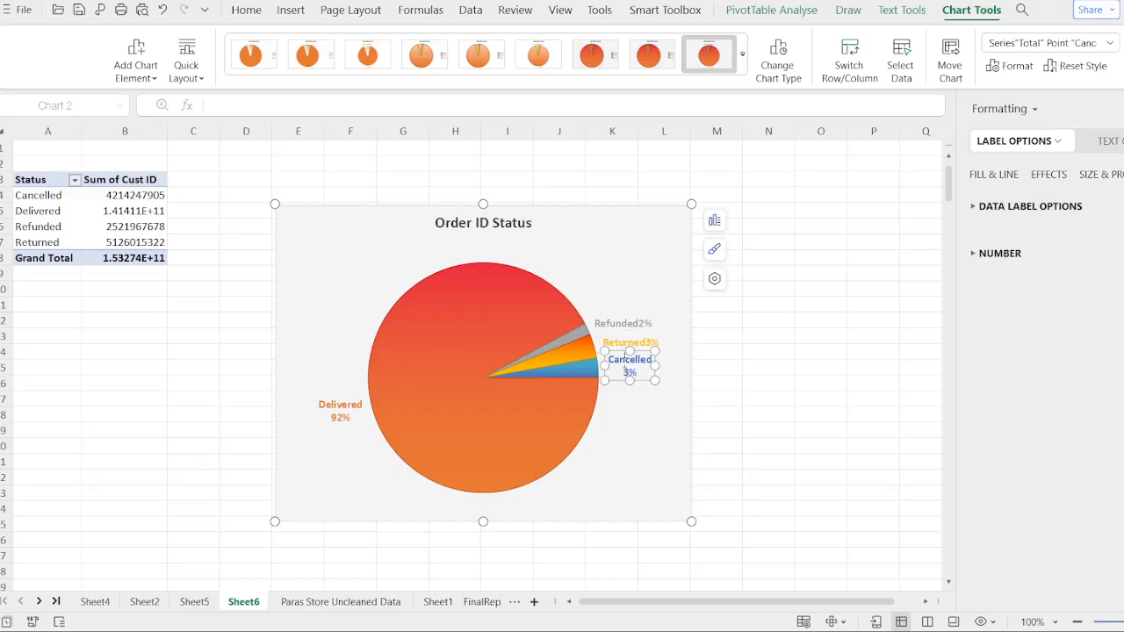
left_click(626, 373)
key("BackSpace")
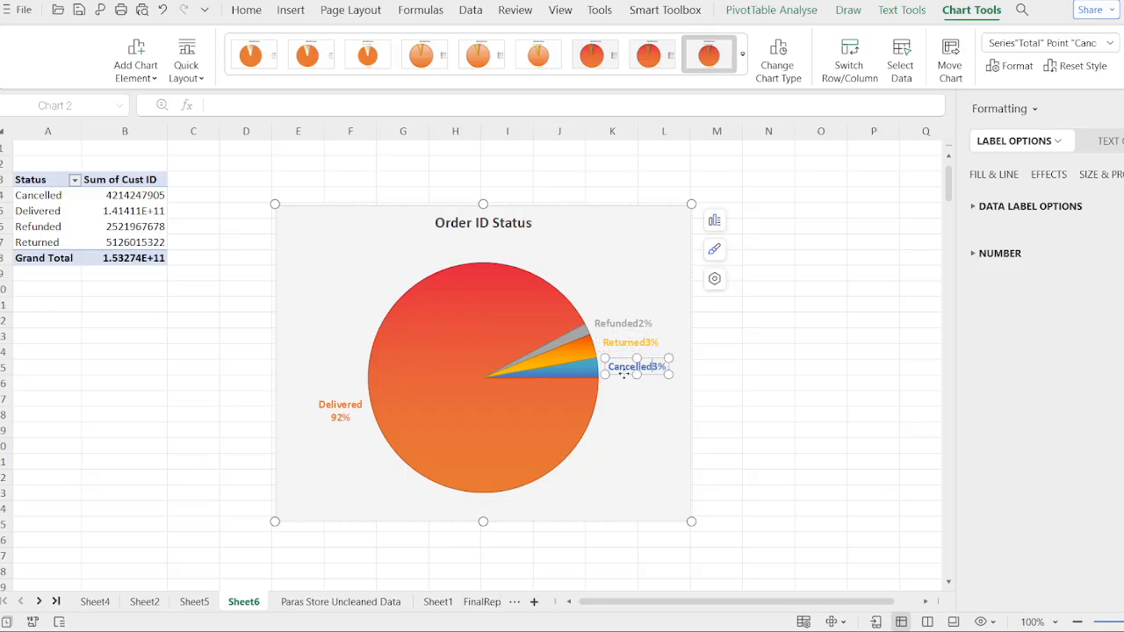
- Move the Order ID Status chart to the FinalReport sheet, placing it below the Age_Group and Month slicers
left_click(655, 441)
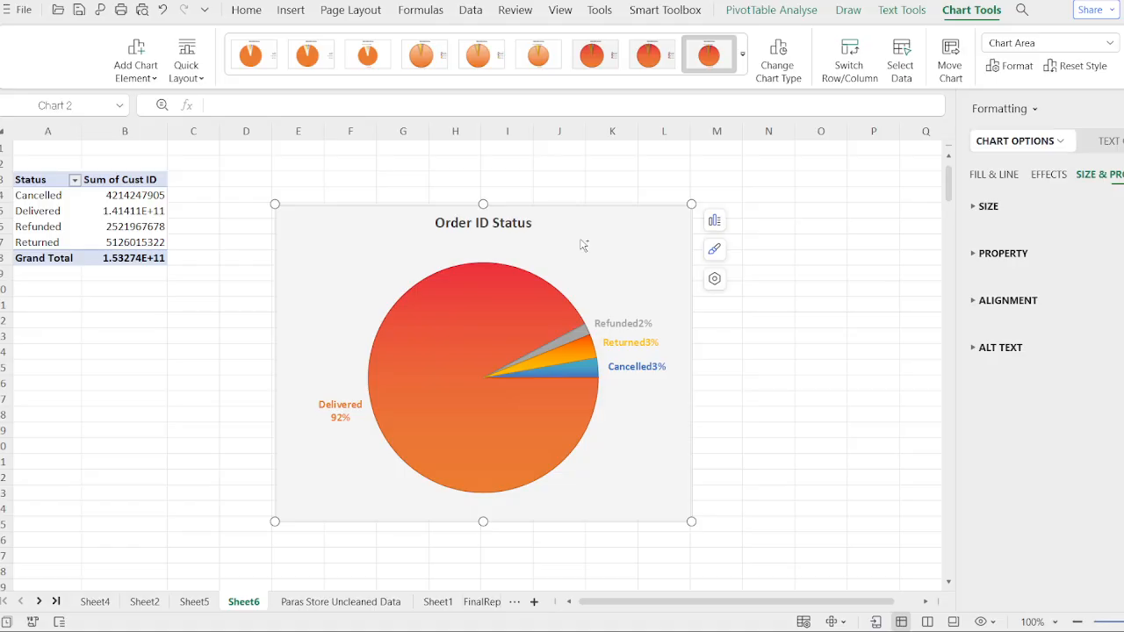
key("Delete")
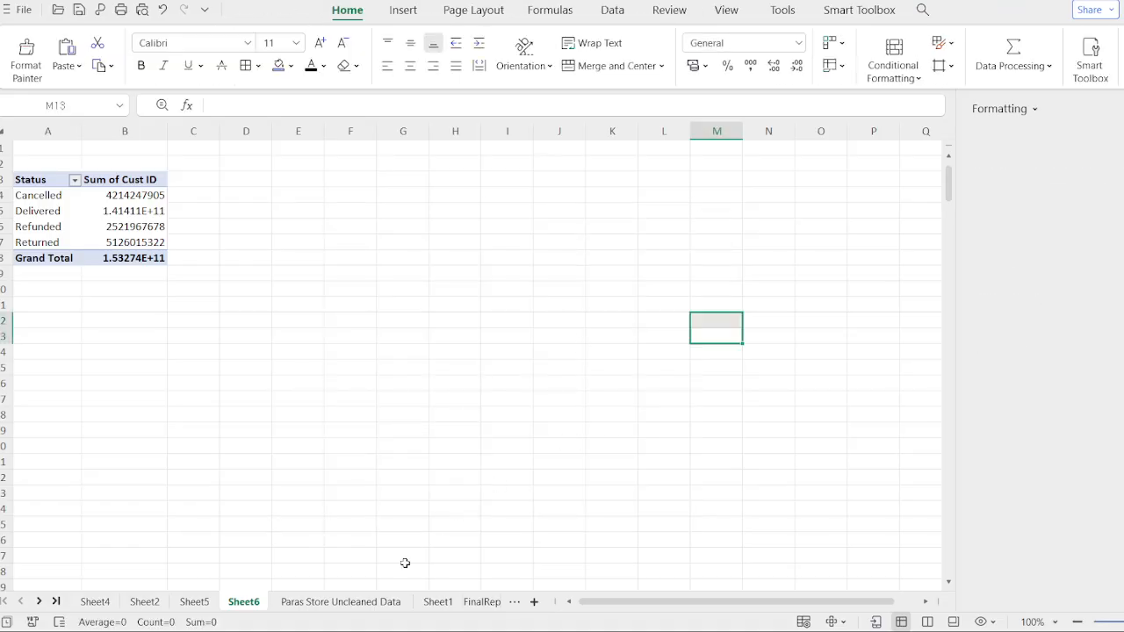
left_click(478, 603)
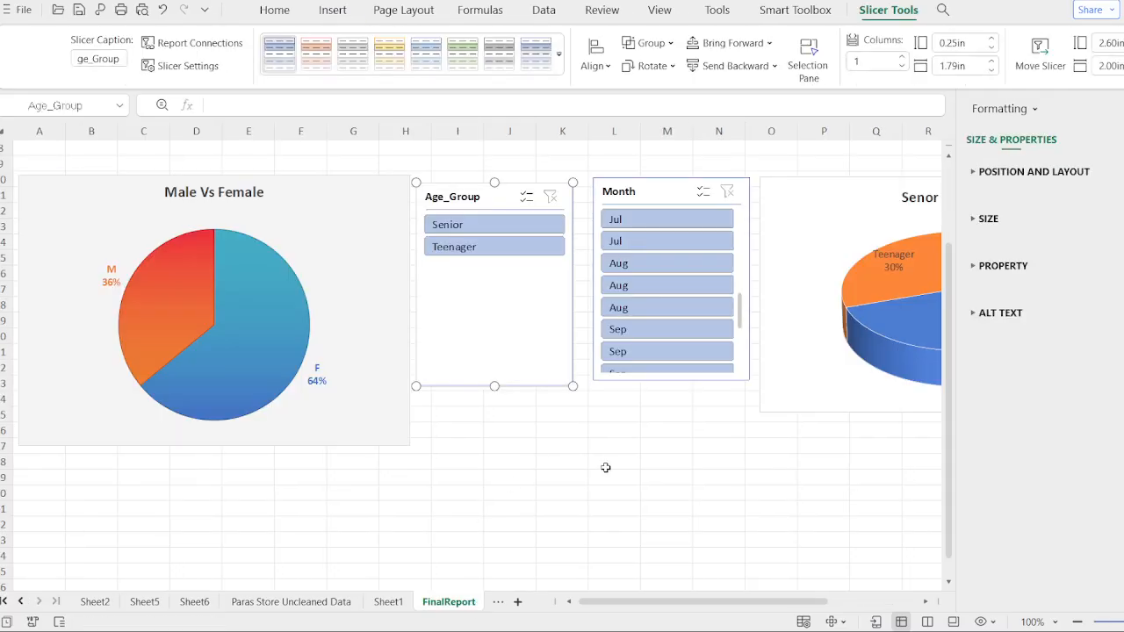
left_click(524, 487)
scroll(524, 487, "down", 4)
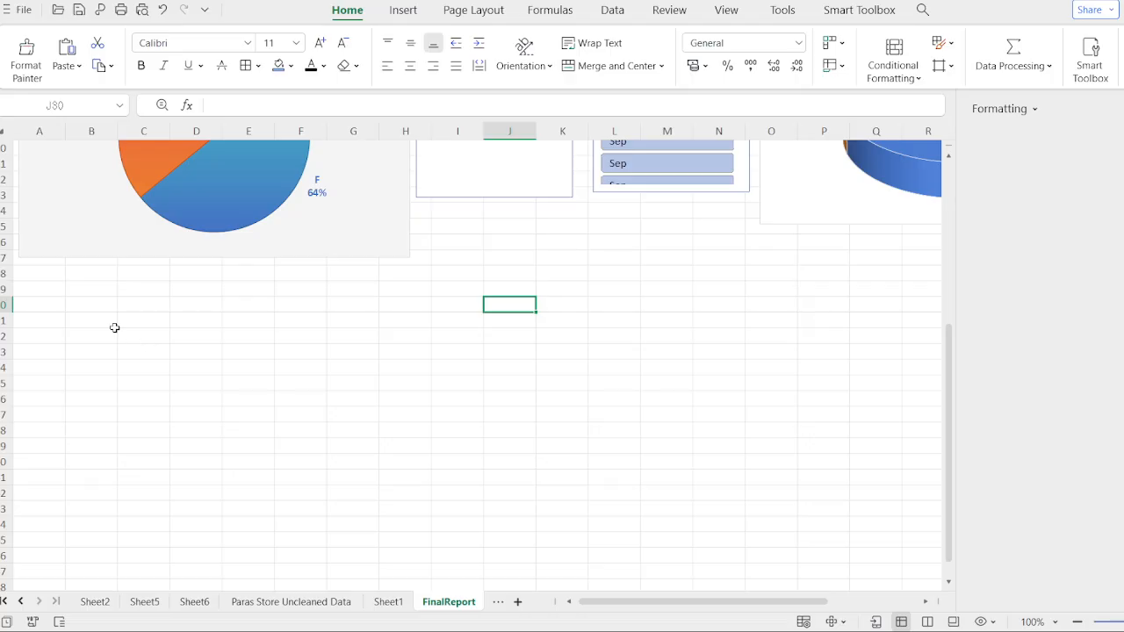
left_click(445, 244)
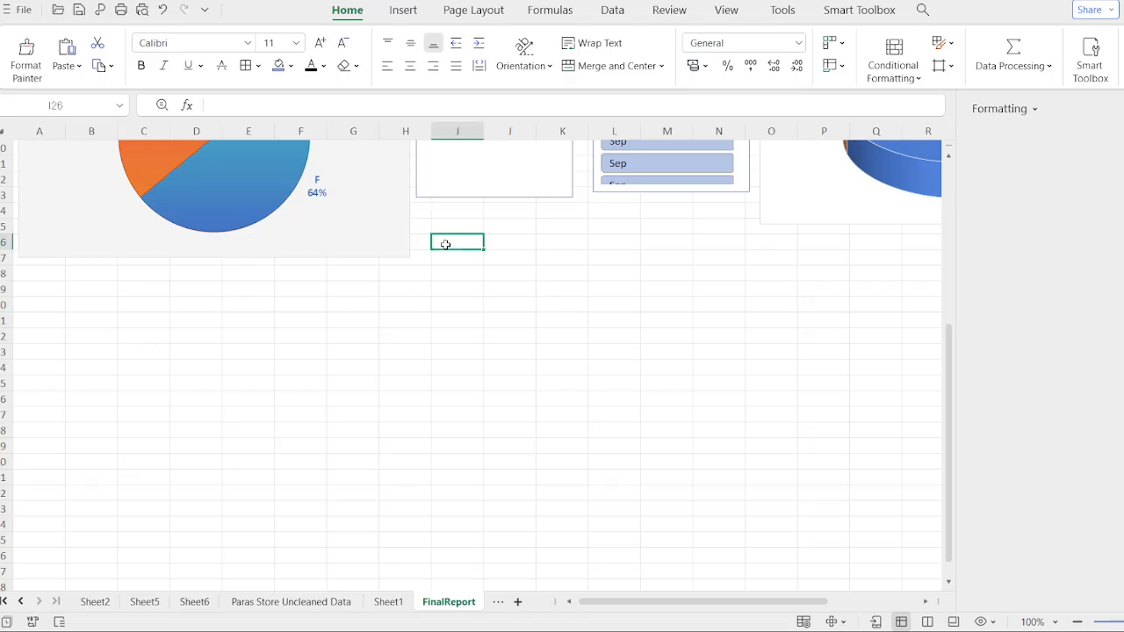
left_click(437, 232)
key("ctrl+v")
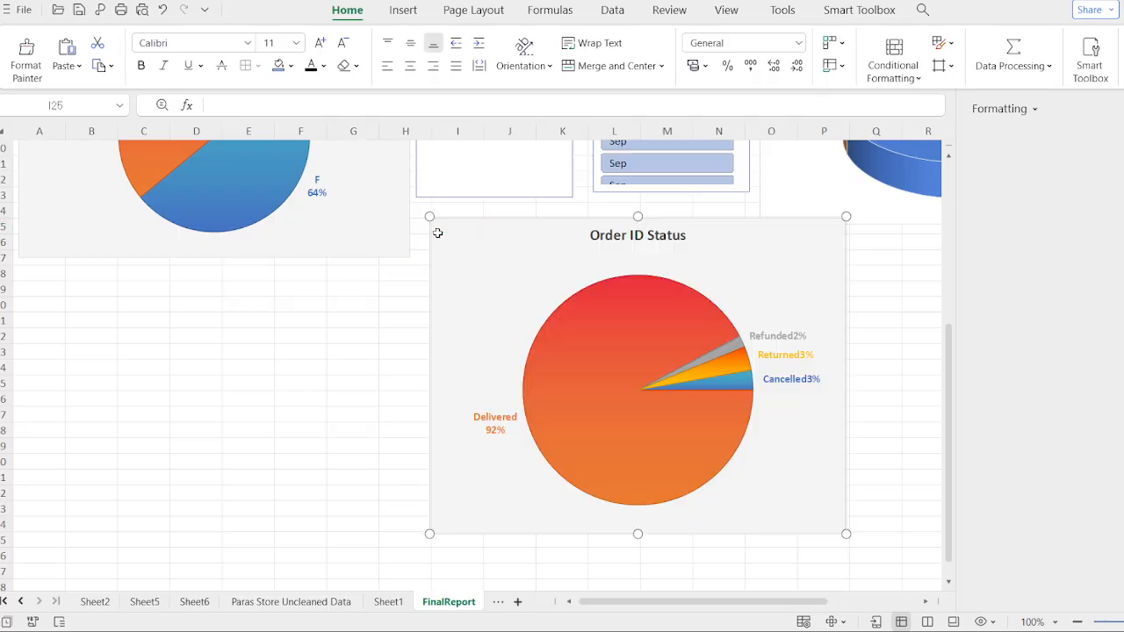
left_click_drag(723, 263, 691, 259)
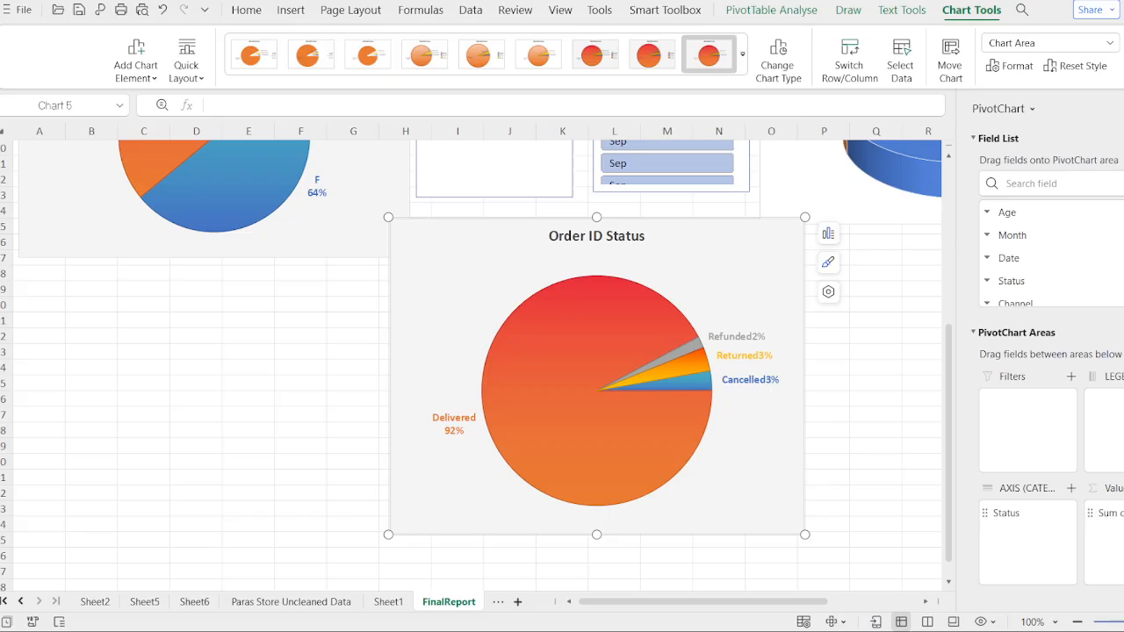
- Review the FinalReport dashboard, then switch to the Paras Store Uncleaned Data sheet
left_click(1123, 109)
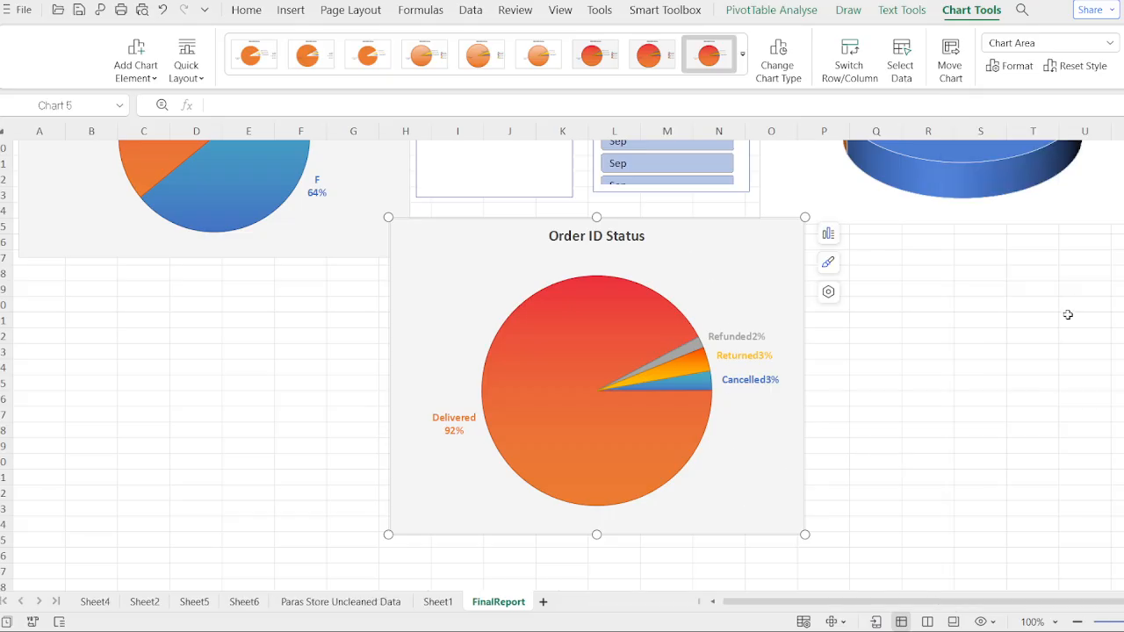
scroll(993, 361, "up", 4)
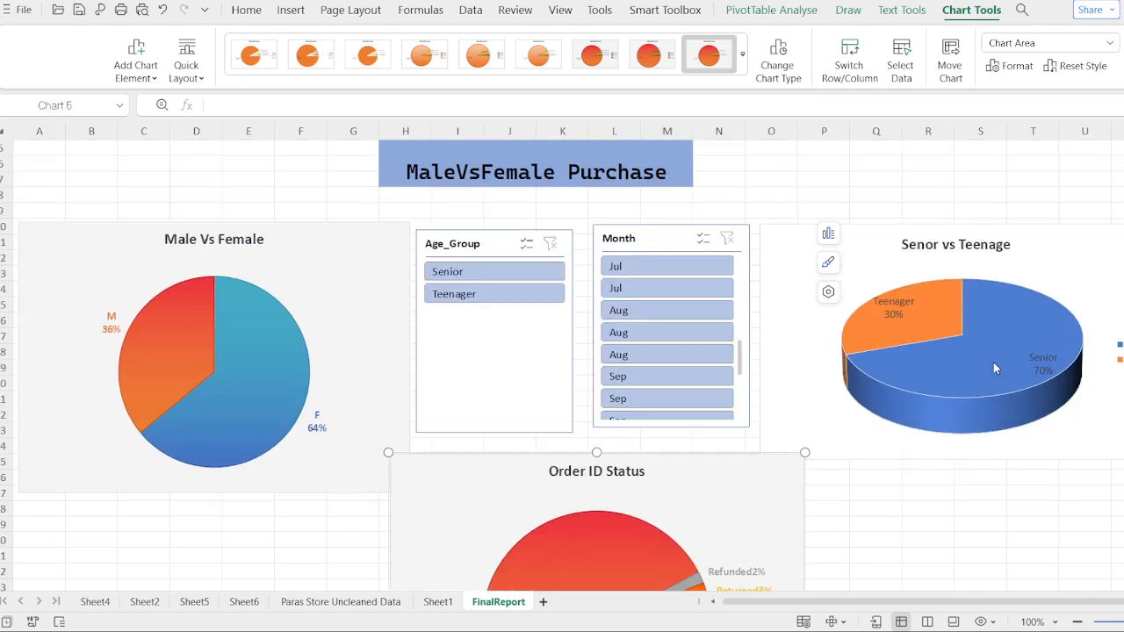
scroll(993, 368, "down", 3)
scroll(993, 362, "up", 2)
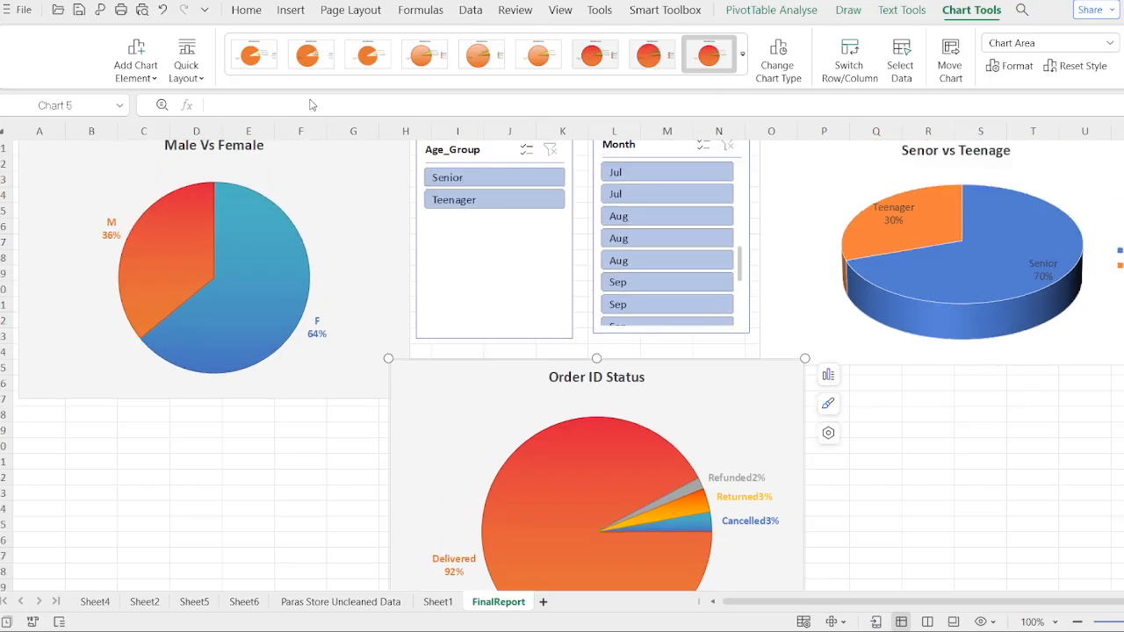
left_click(312, 10)
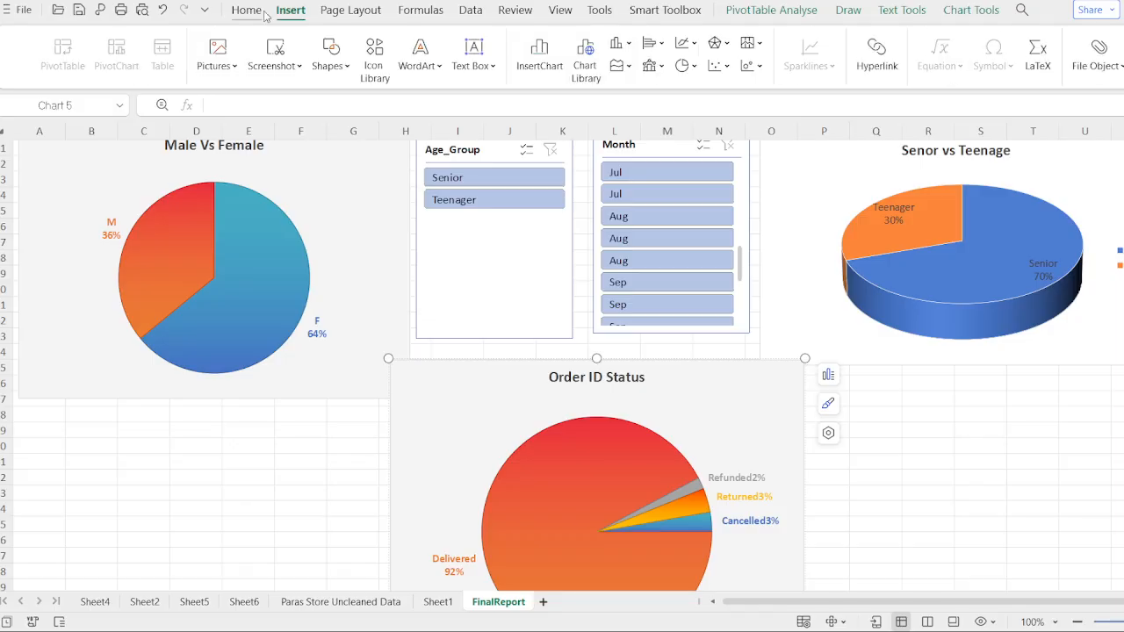
left_click(332, 602)
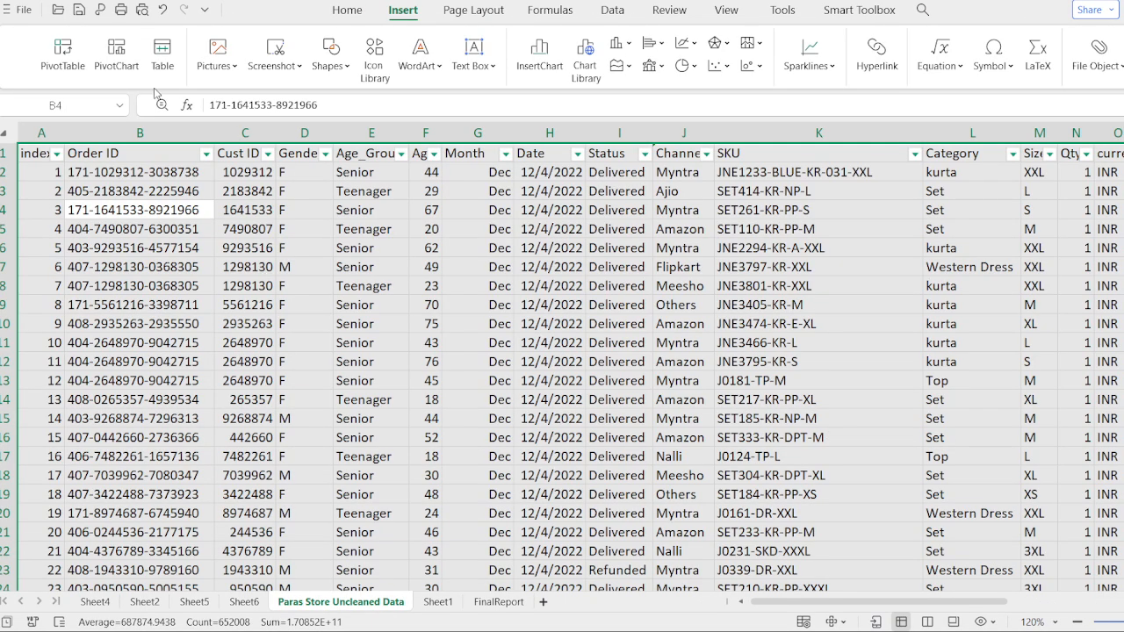
- Insert a new pivot table from the Paras Store data on a new sheet and place Cust ID in its Rows area
left_click(77, 66)
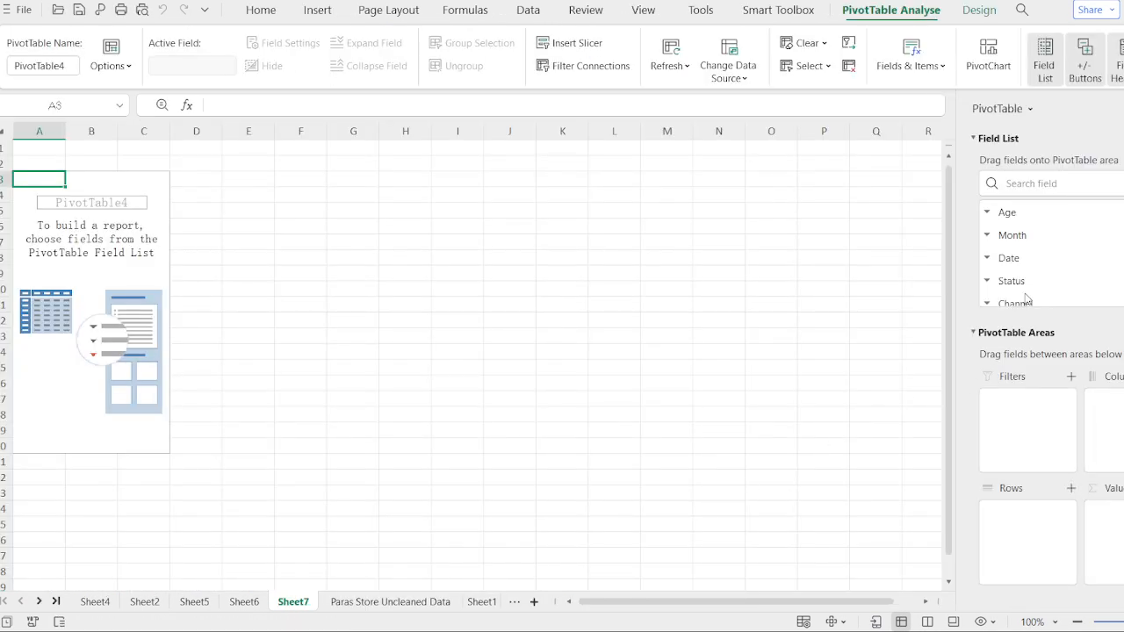
scroll(1060, 254, "down", 1)
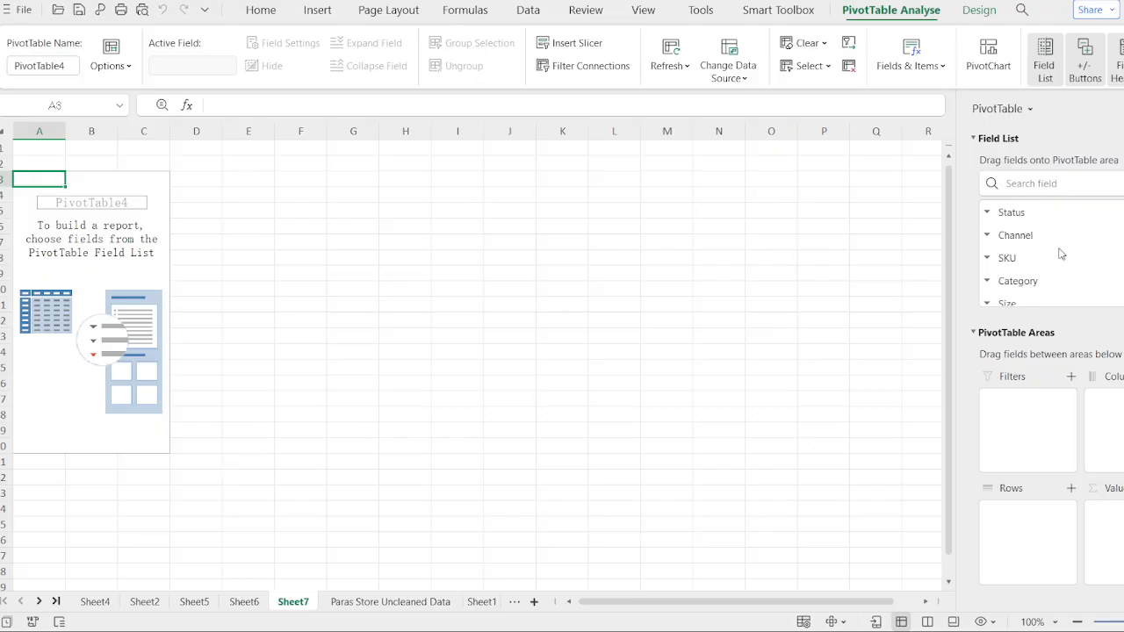
scroll(1060, 253, "down", 1)
scroll(1061, 254, "down", 2)
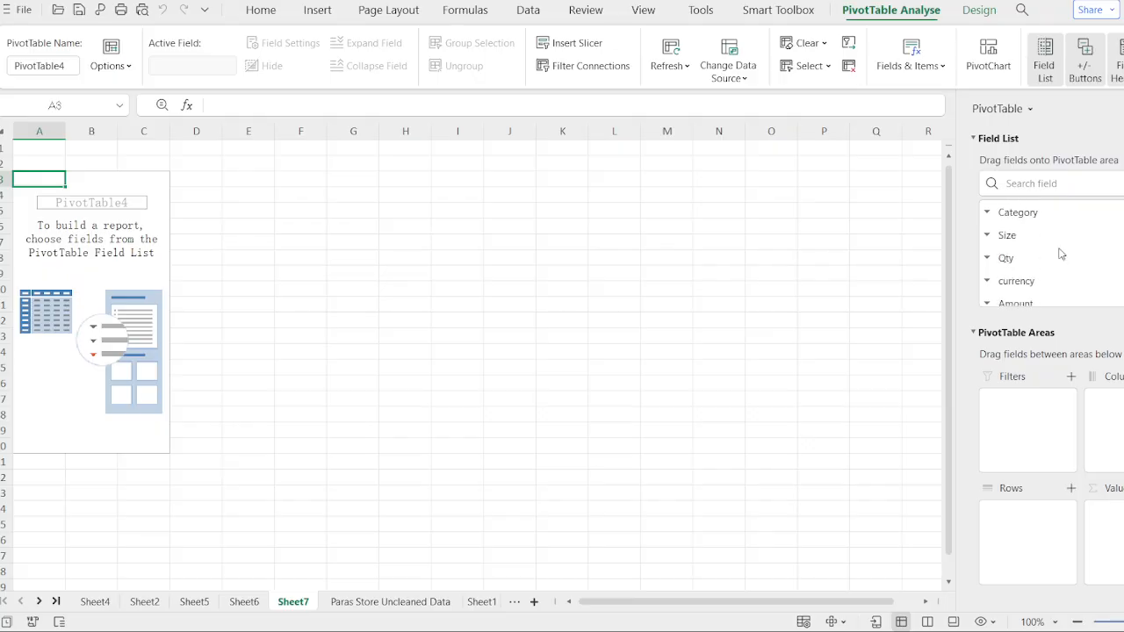
scroll(1025, 281, "down", 1)
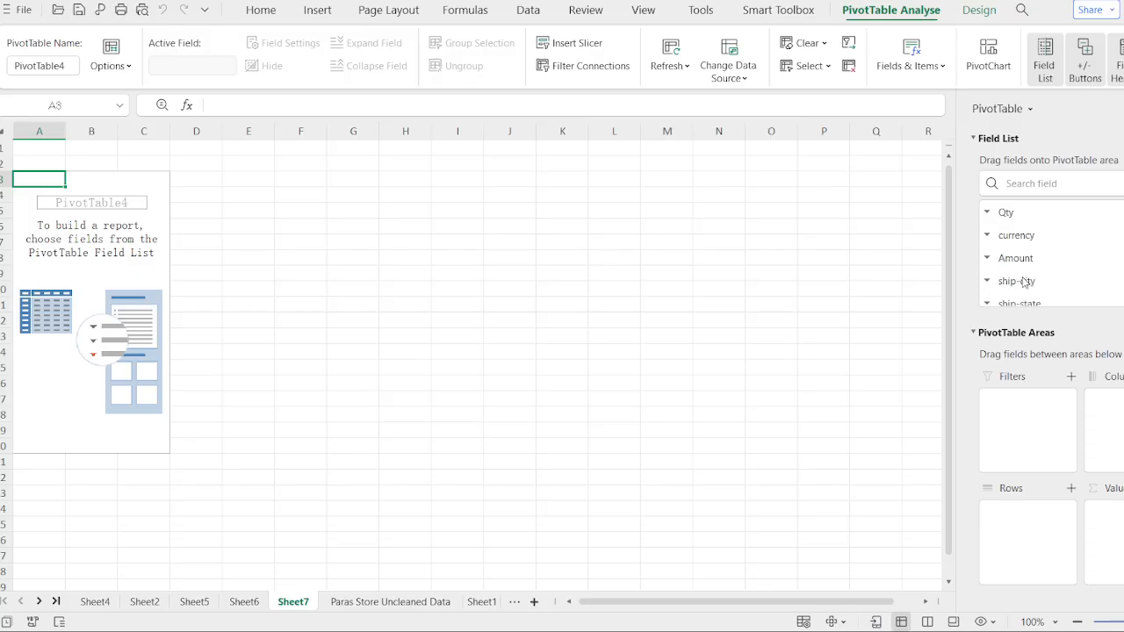
scroll(1064, 242, "down", 1)
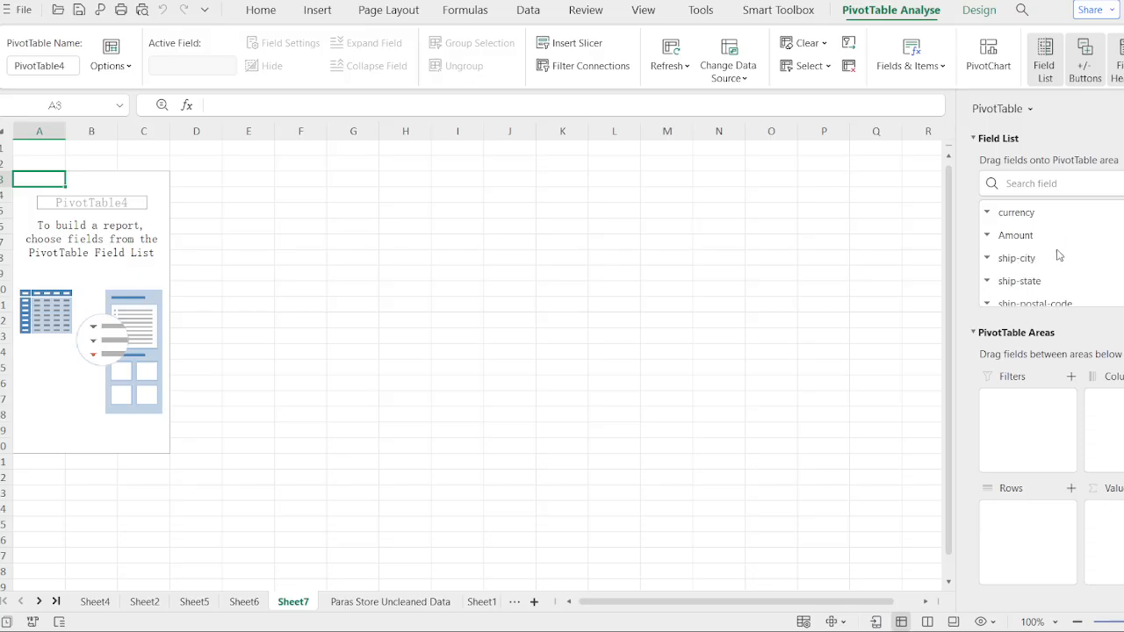
scroll(1039, 284, "down", 3)
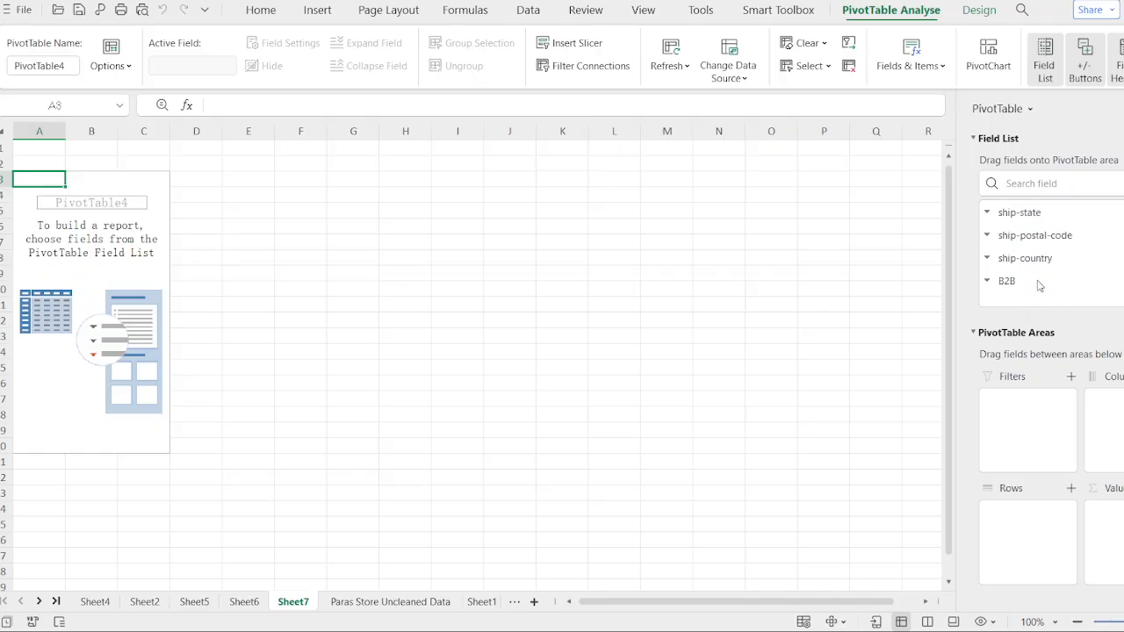
scroll(1039, 284, "up", 3)
scroll(1040, 284, "up", 1)
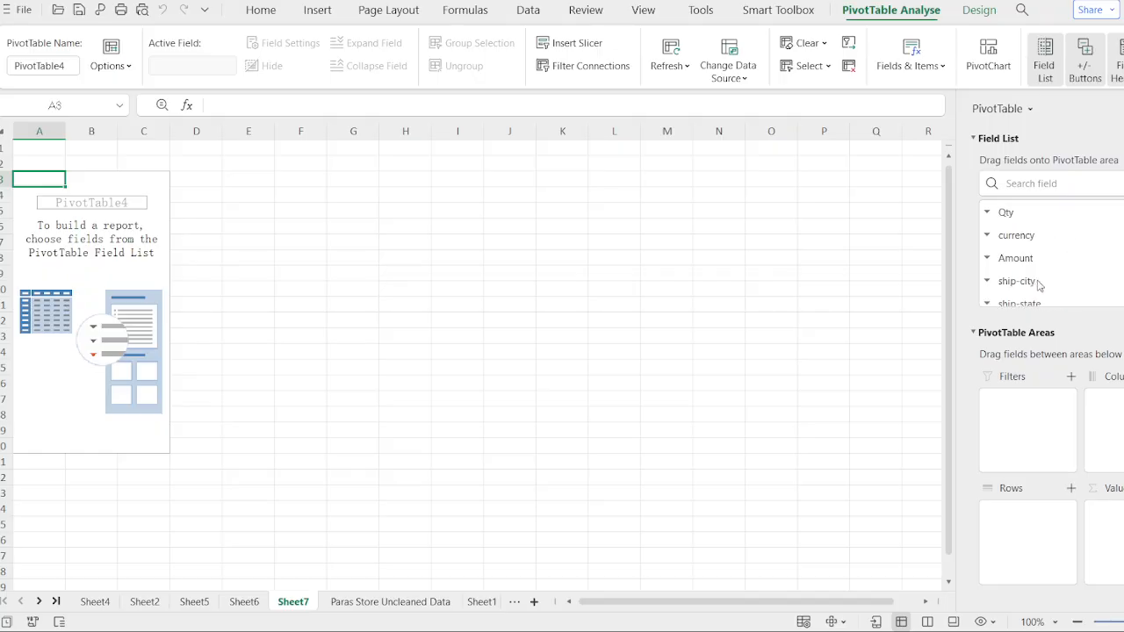
scroll(1037, 237, "up", 2)
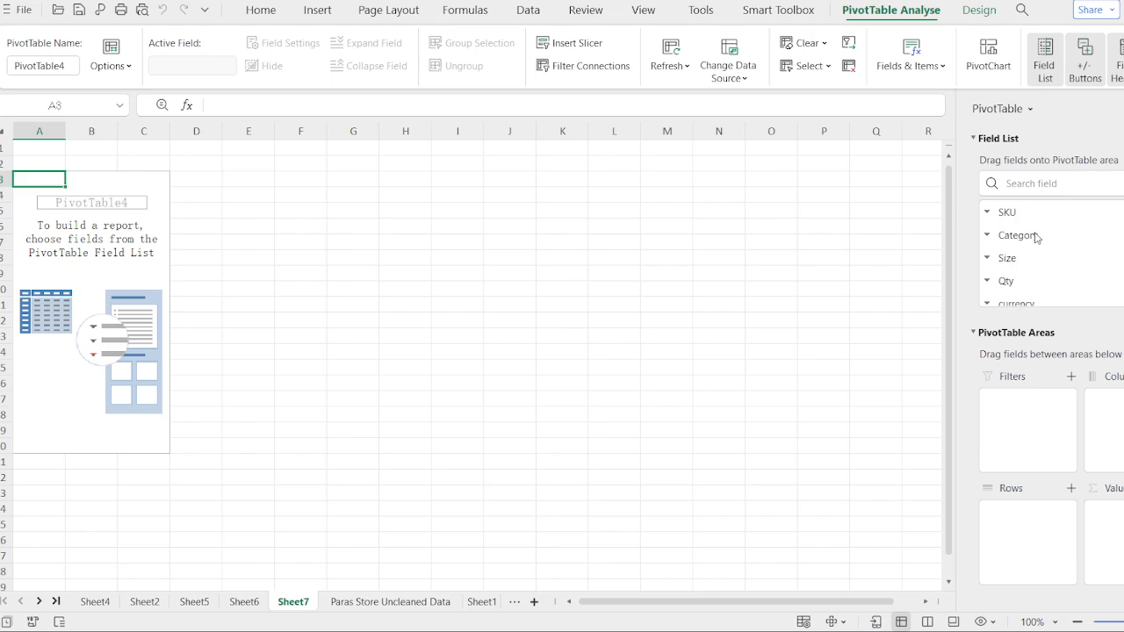
scroll(1015, 237, "down", 2)
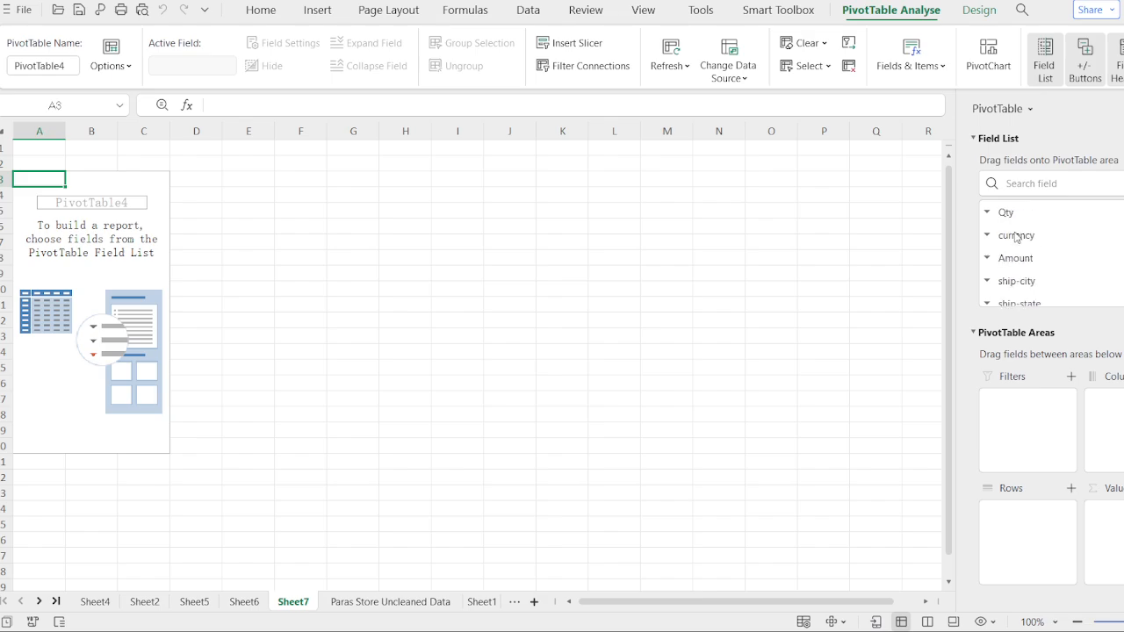
scroll(1016, 237, "up", 5)
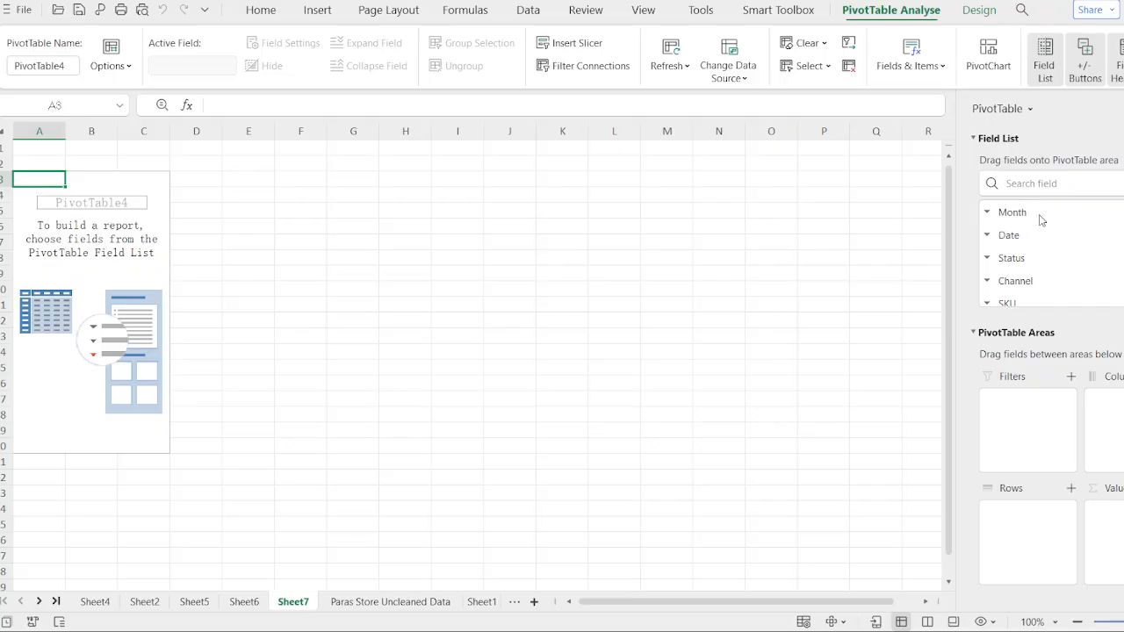
scroll(1016, 228, "up", 6)
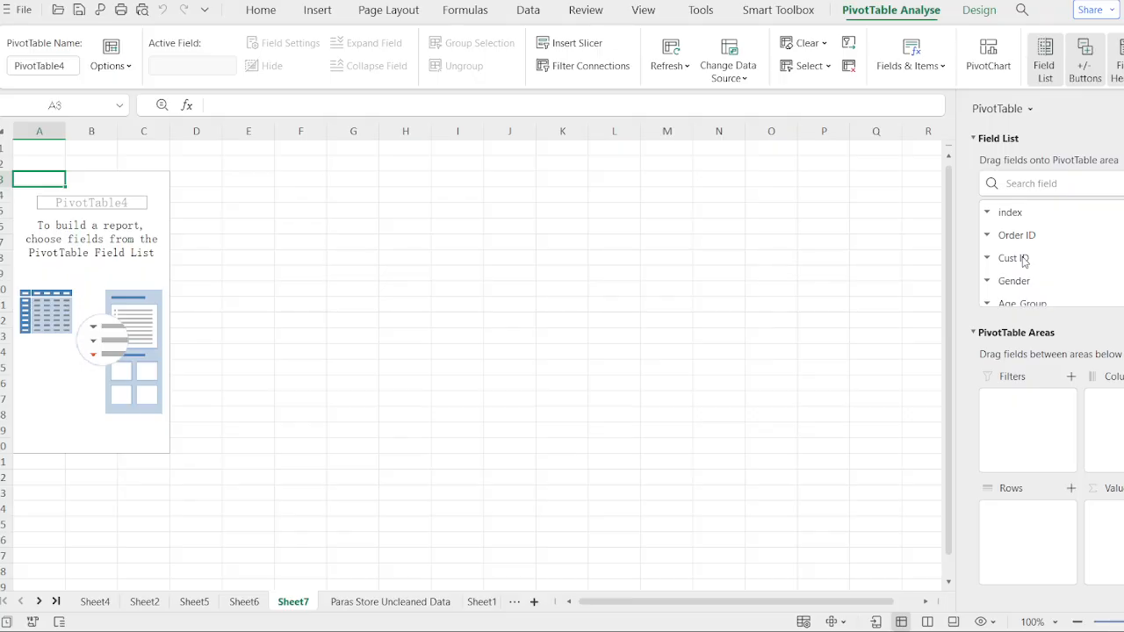
left_click(1024, 259)
left_click(1032, 236)
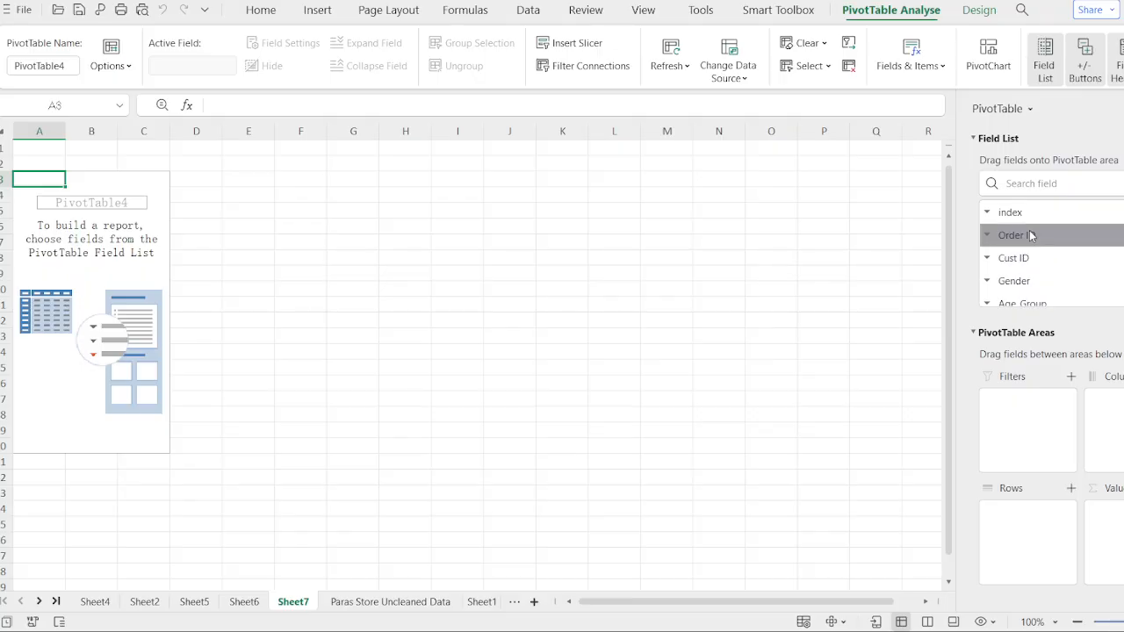
left_click(1029, 260)
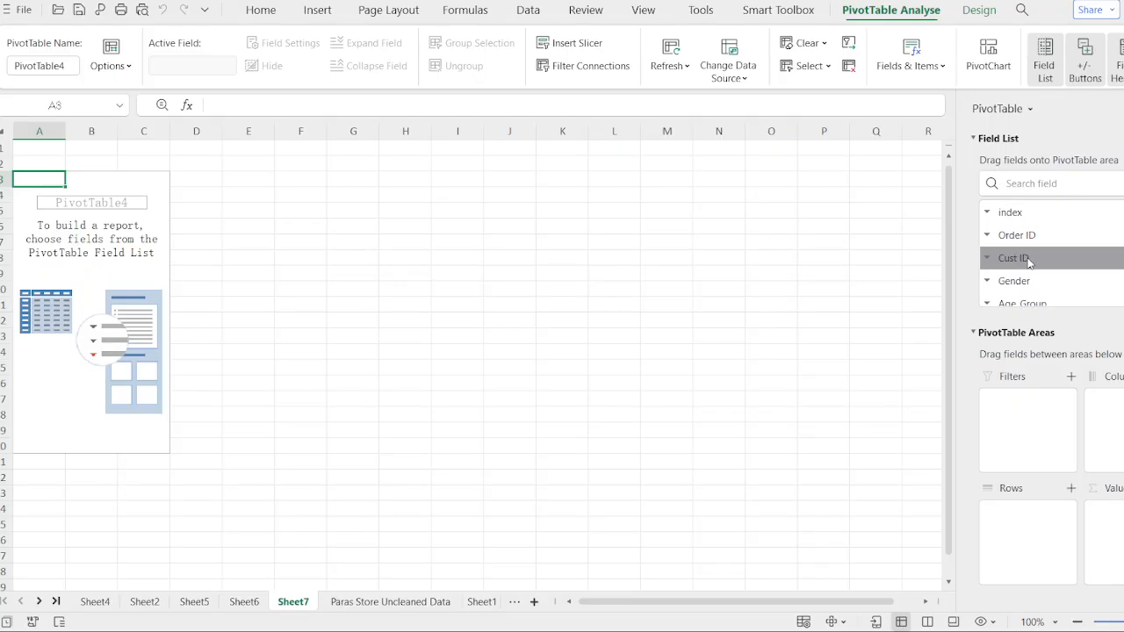
left_click_drag(1029, 260, 1023, 518)
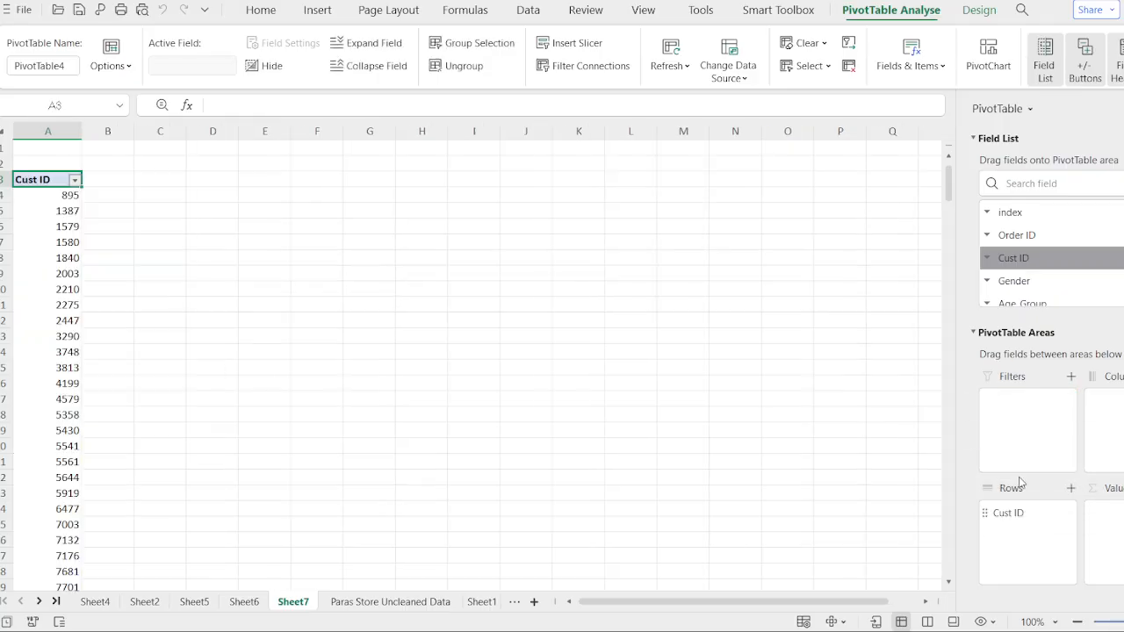
left_click(1024, 237)
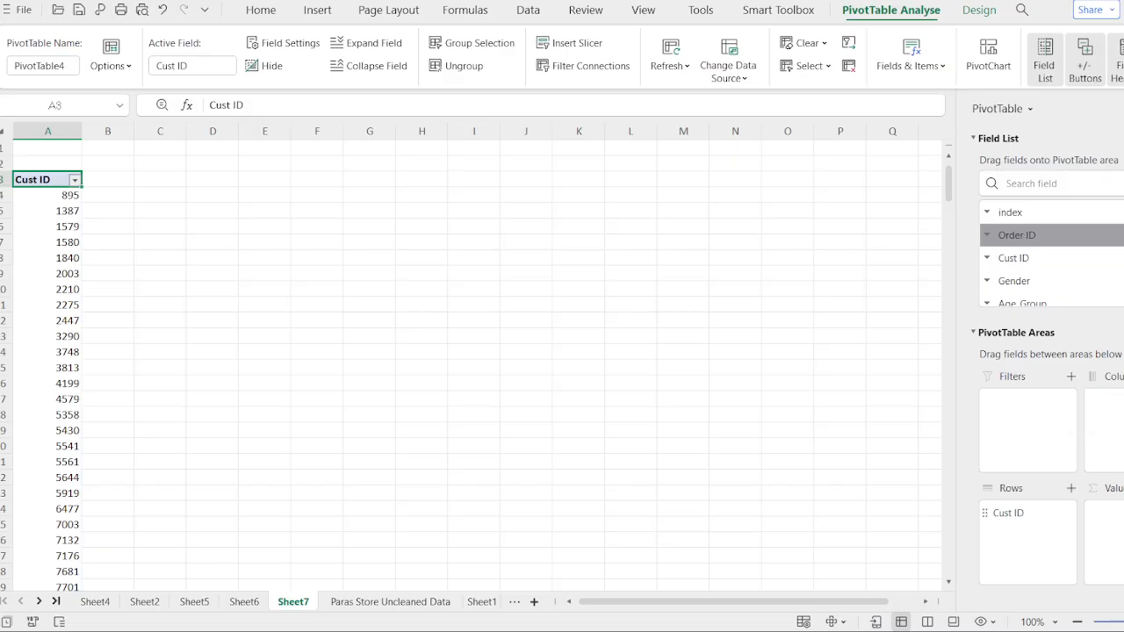
left_click_drag(1025, 236, 1117, 513)
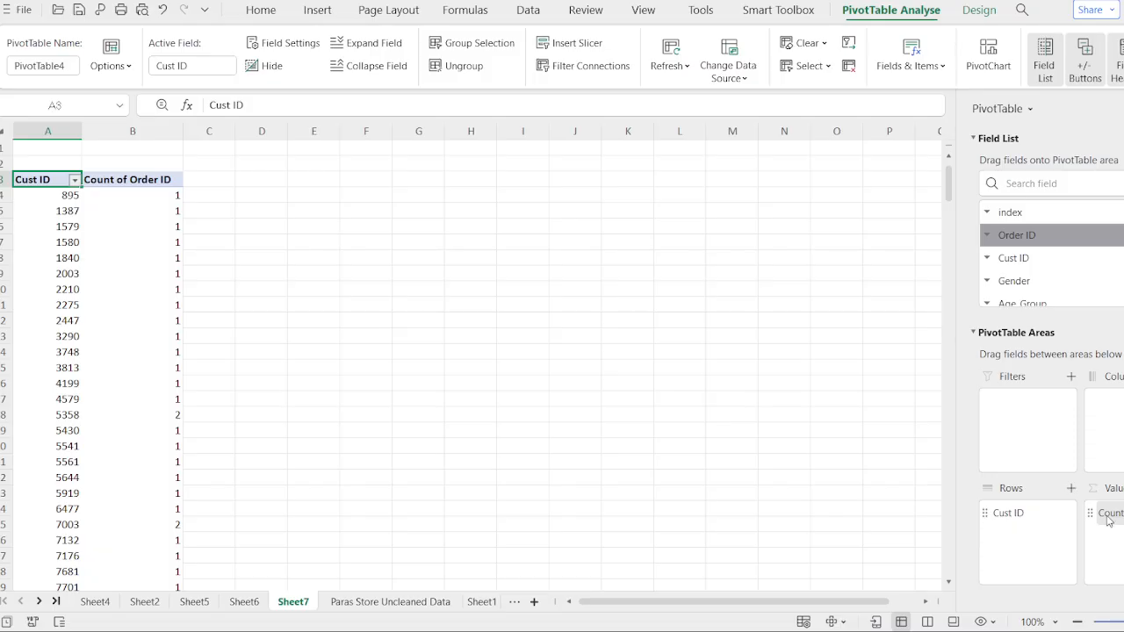
left_click_drag(1076, 467, 1072, 269)
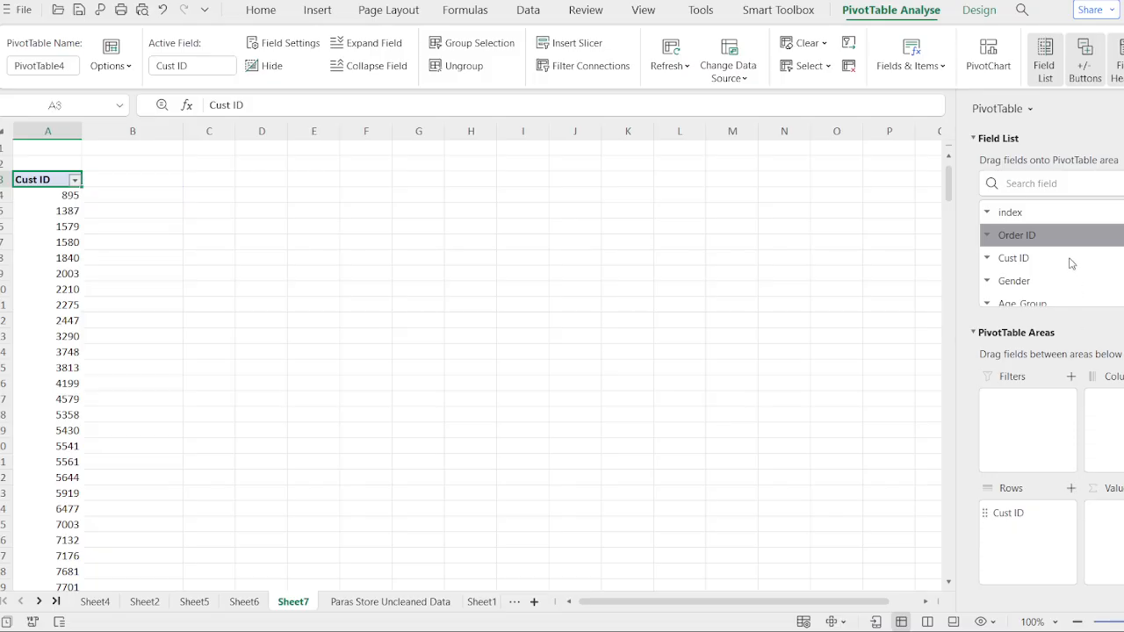
- Add the Amount field to the pivot table's Values area as Sum of Amount
scroll(1069, 258, "down", 1)
scroll(1069, 263, "down", 3)
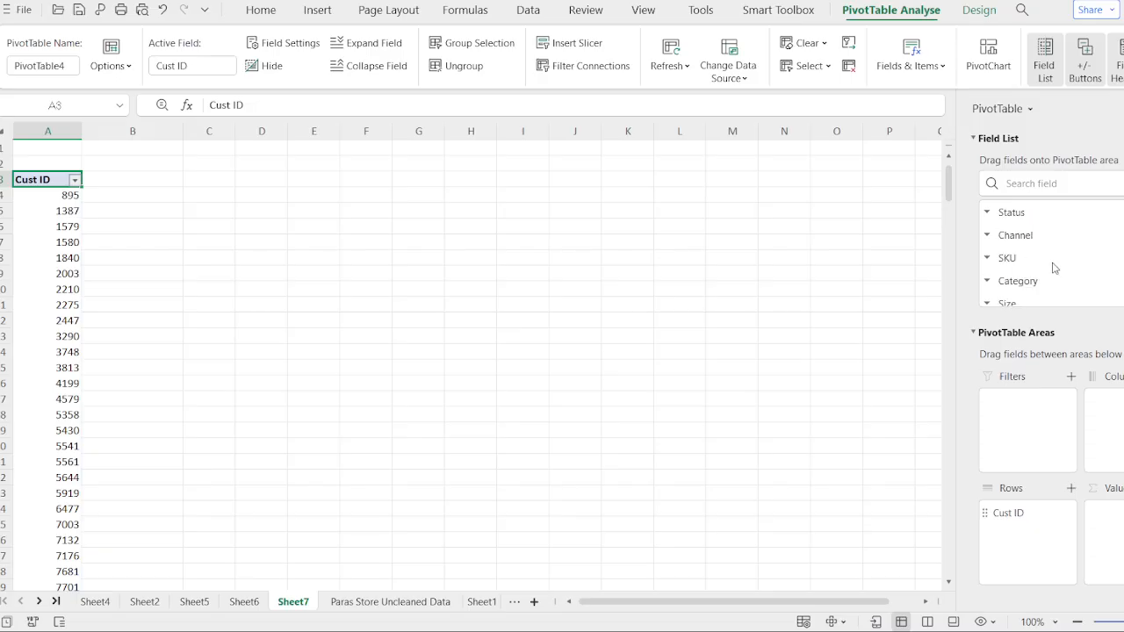
scroll(1054, 267, "down", 1)
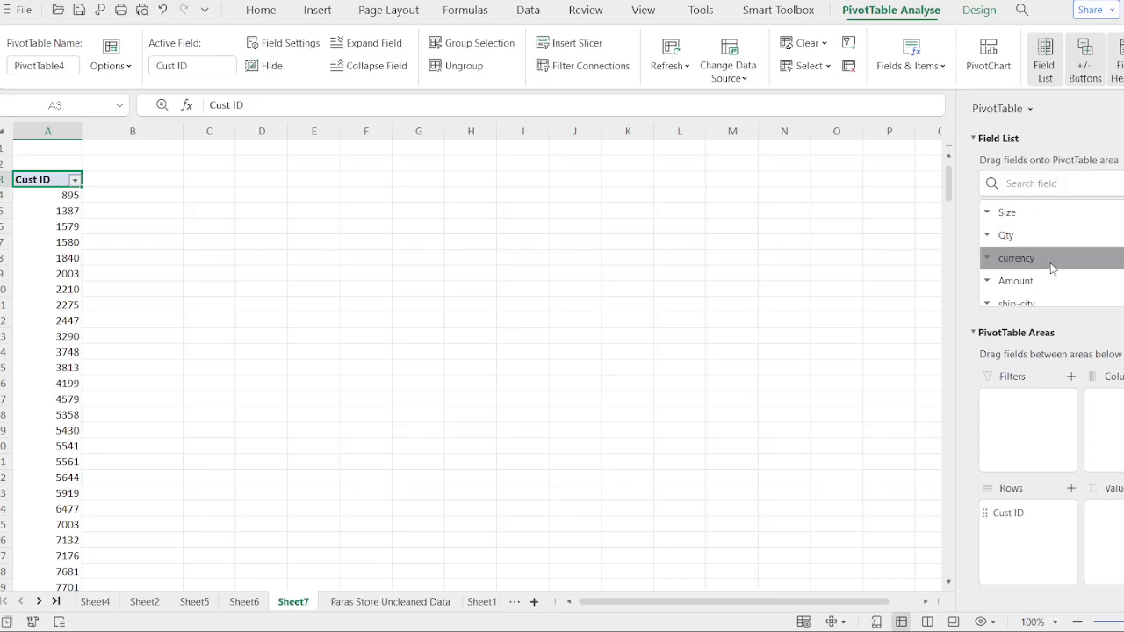
left_click_drag(1026, 281, 1115, 516)
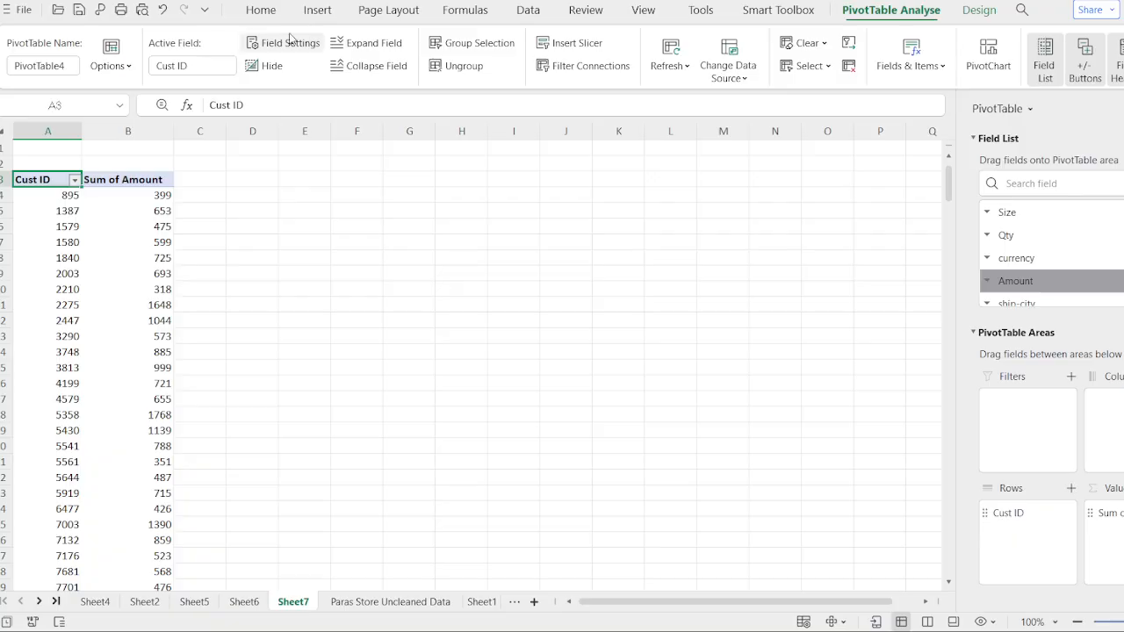
- Navigate through the Sum of Amount column to its last row and back to the table header
left_click(118, 328)
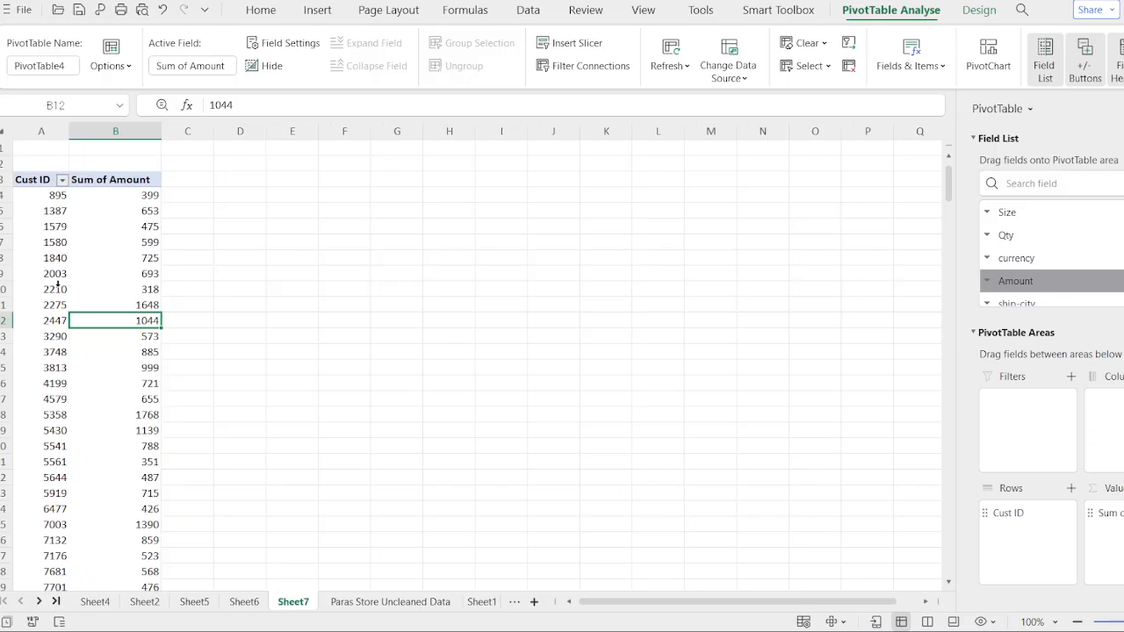
key("ctrl+Right")
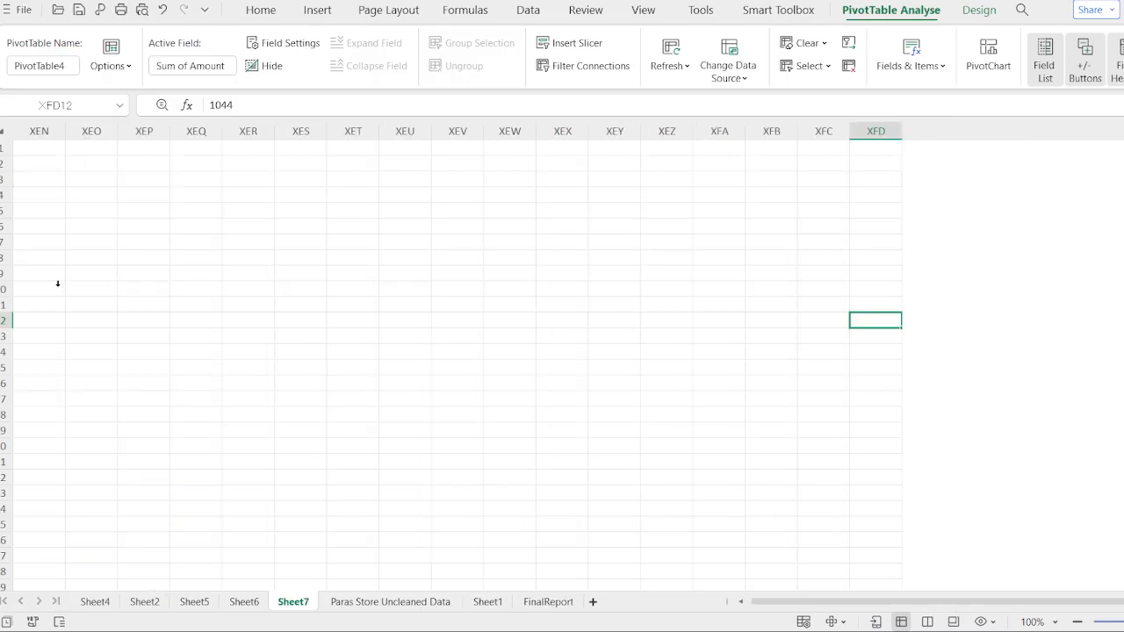
key("ctrl+Left")
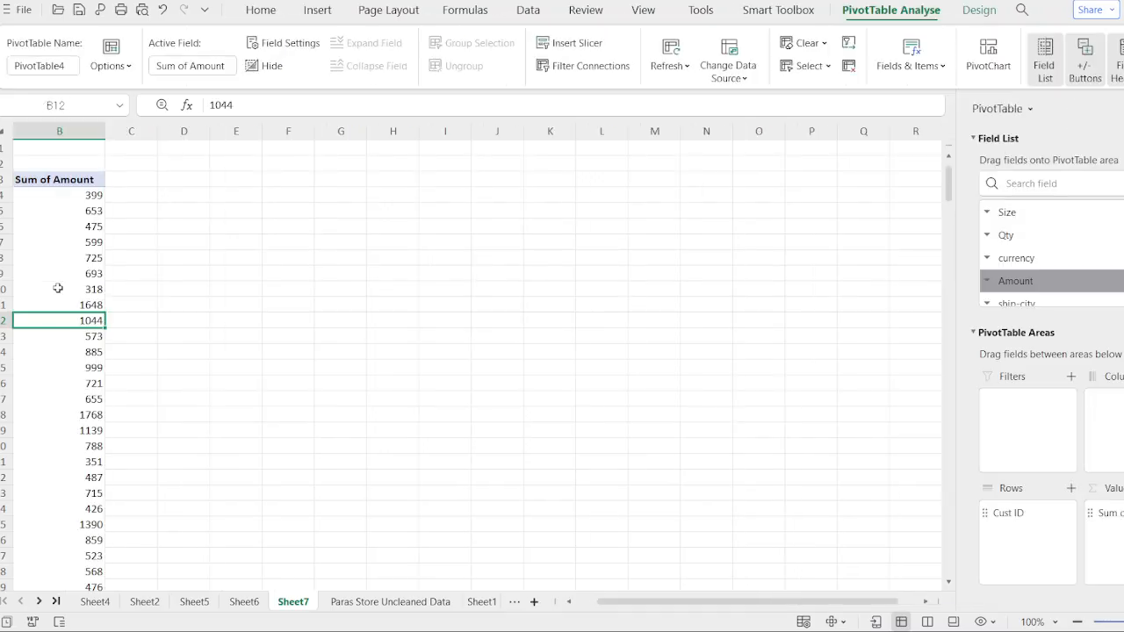
key("ctrl+Down")
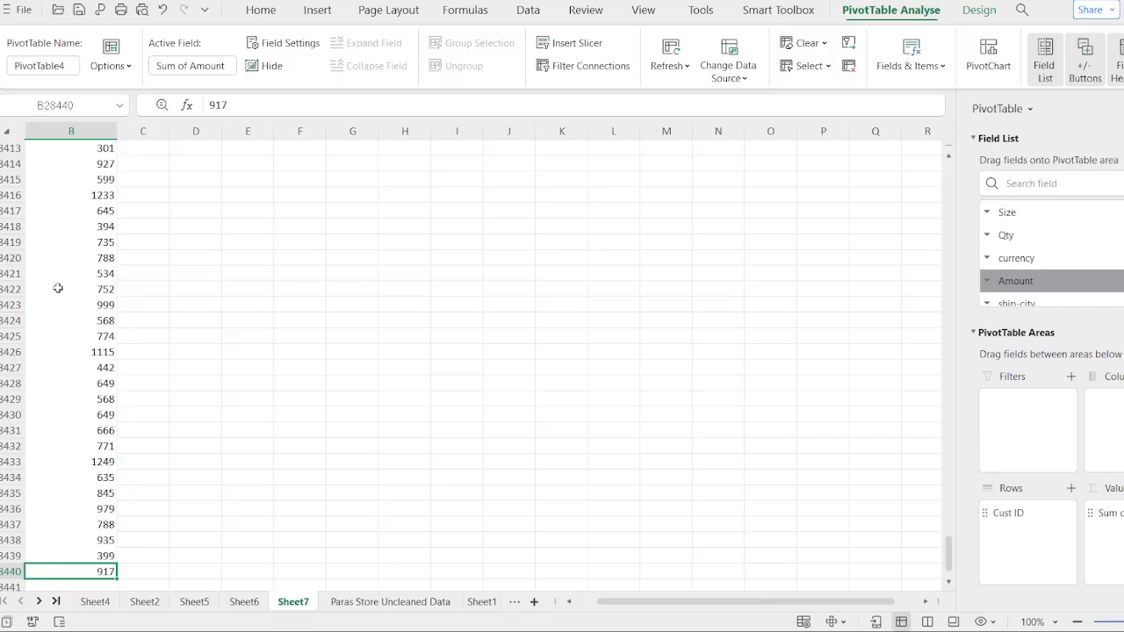
key("ctrl+Down")
key("ctrl+Up")
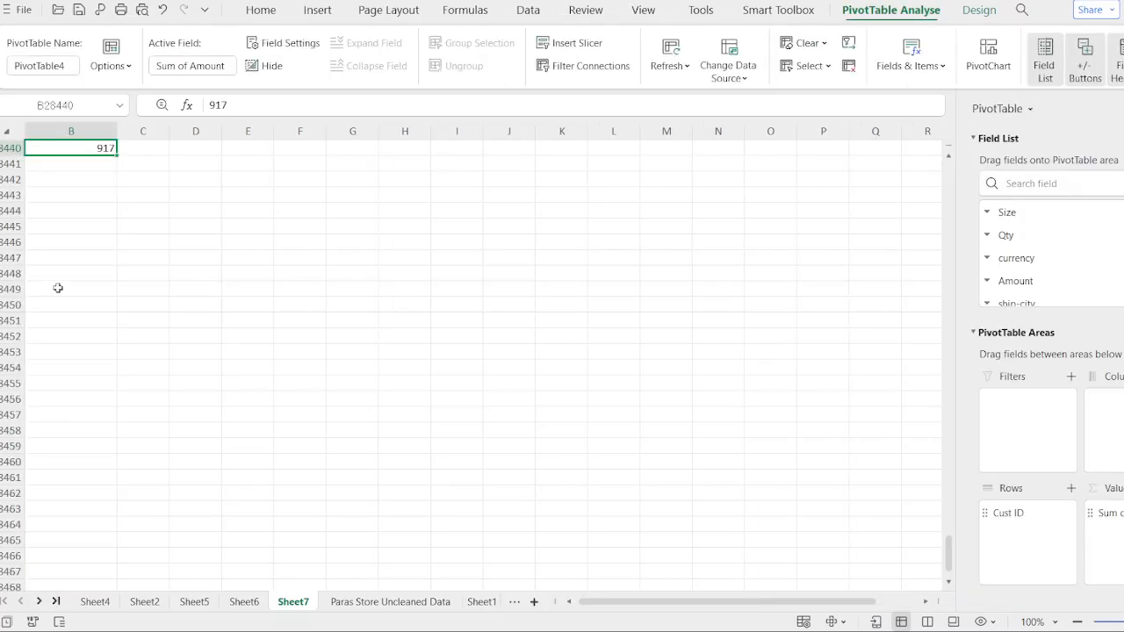
key("Up")
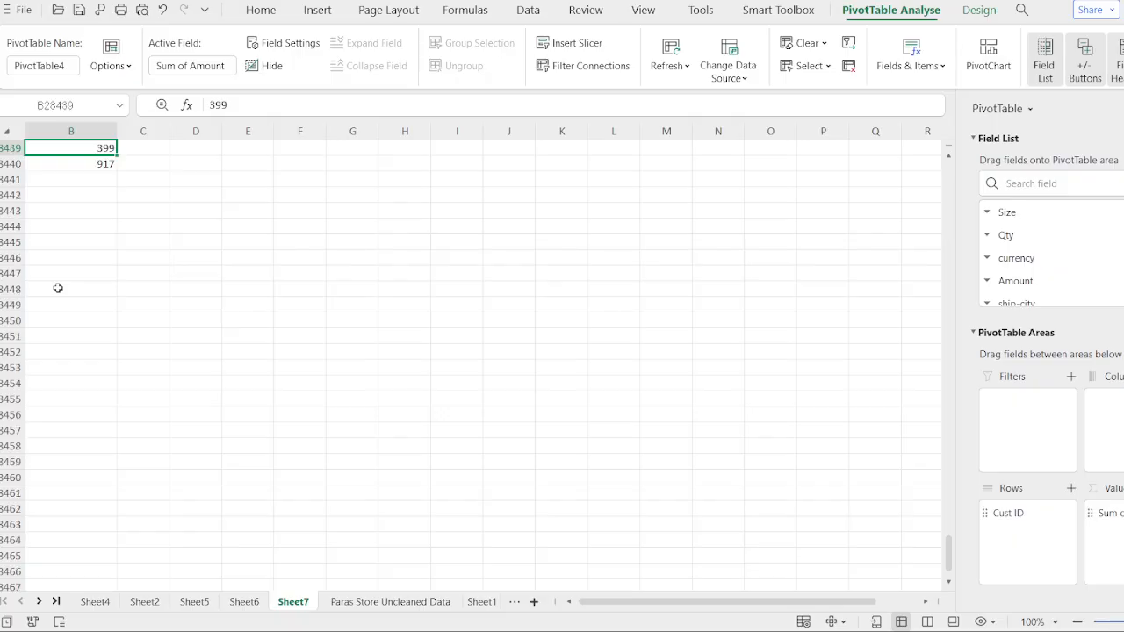
key("ctrl+Up")
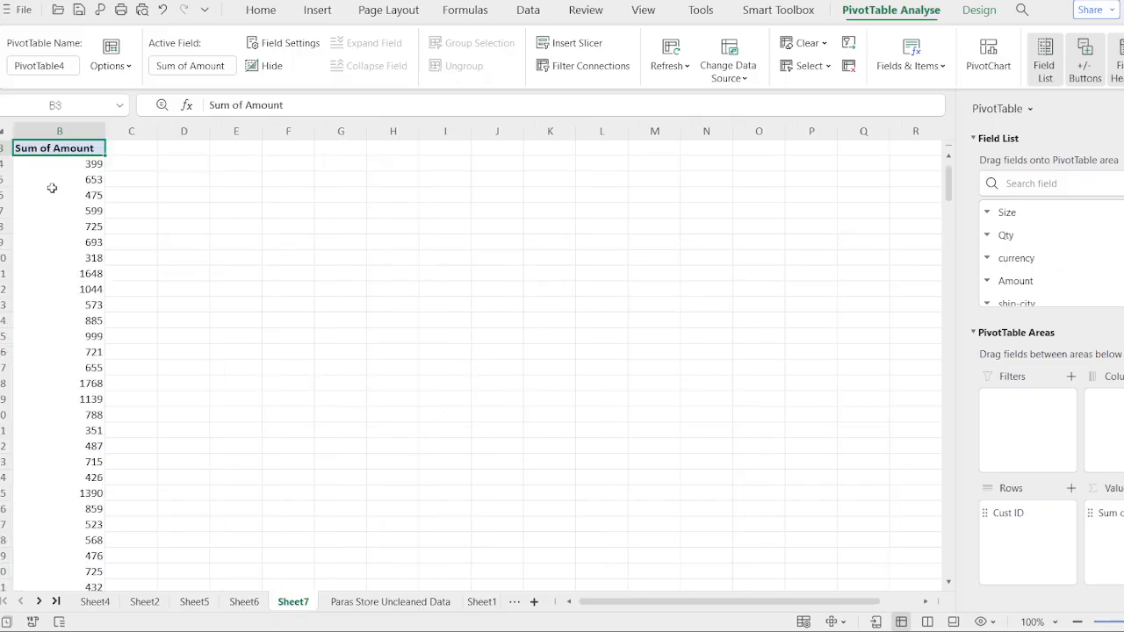
key("Left")
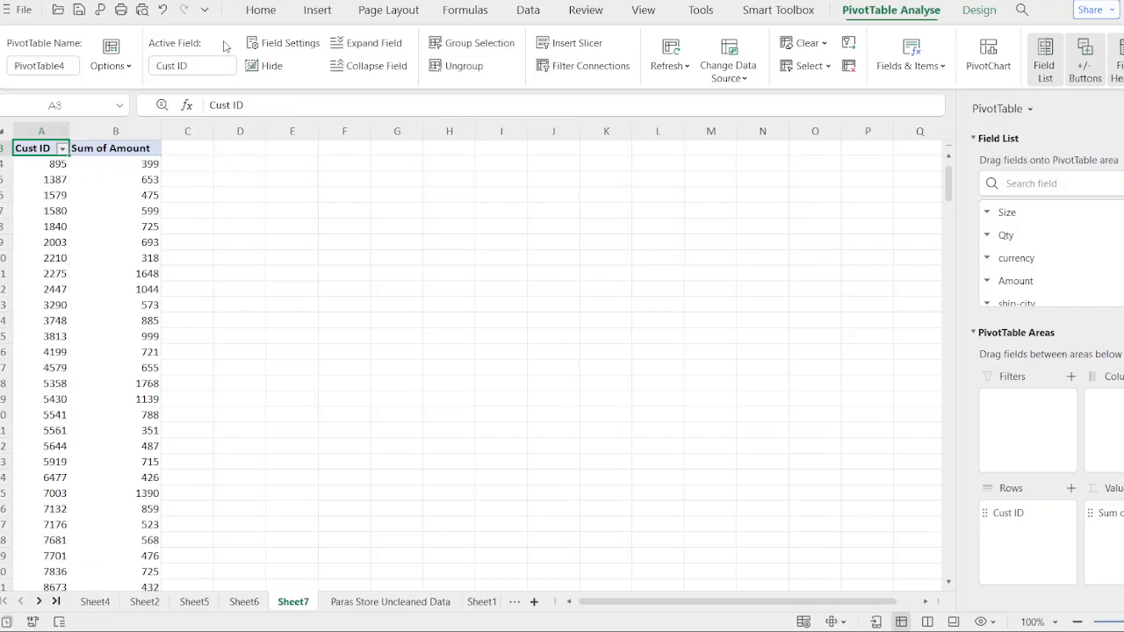
- Open the Insert commands for the Cust ID pivot table
left_click(321, 14)
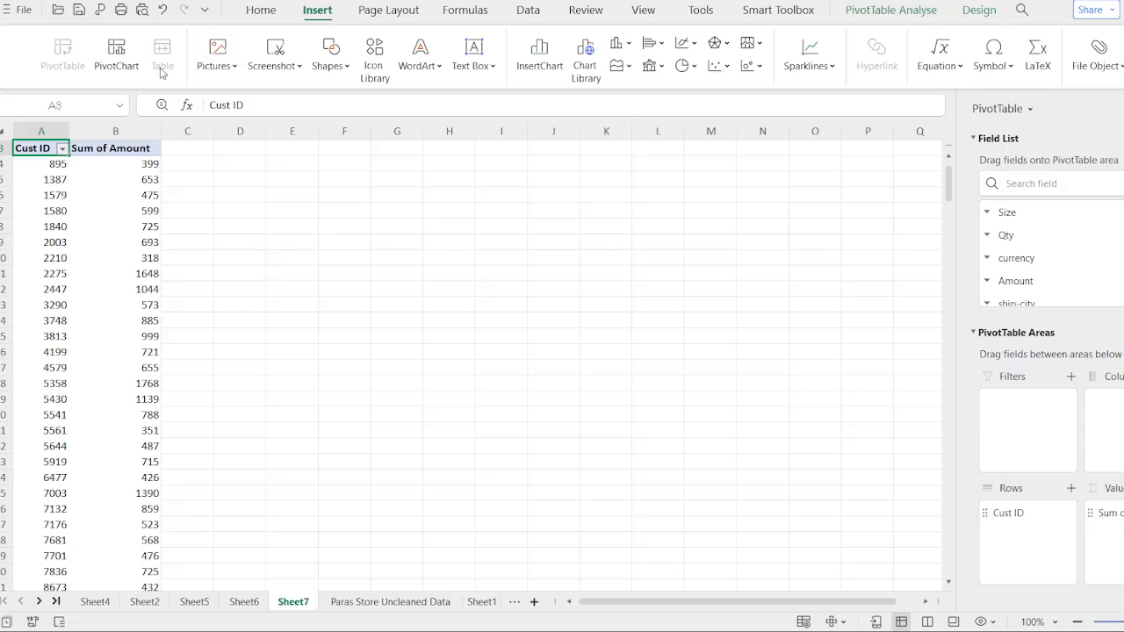